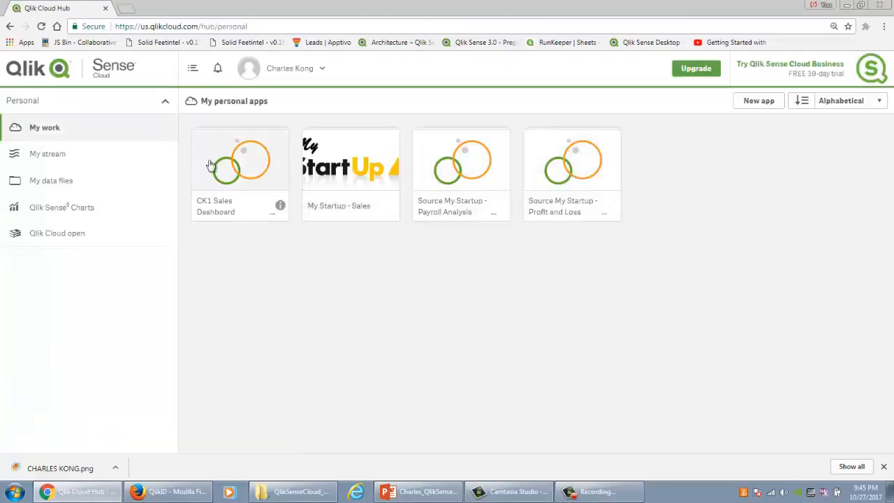
Step: Create a new personal app titled with the owner's first name followed by "Sales Dashboard 2017"
click(94, 161)
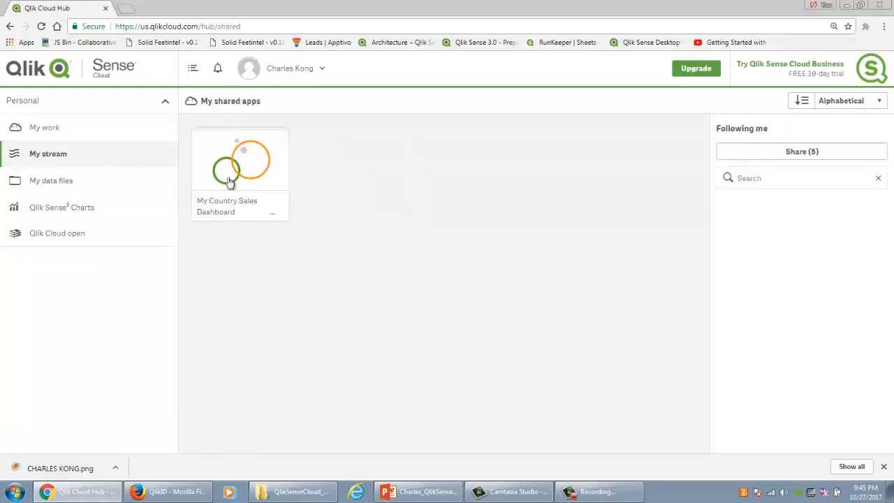
click(112, 131)
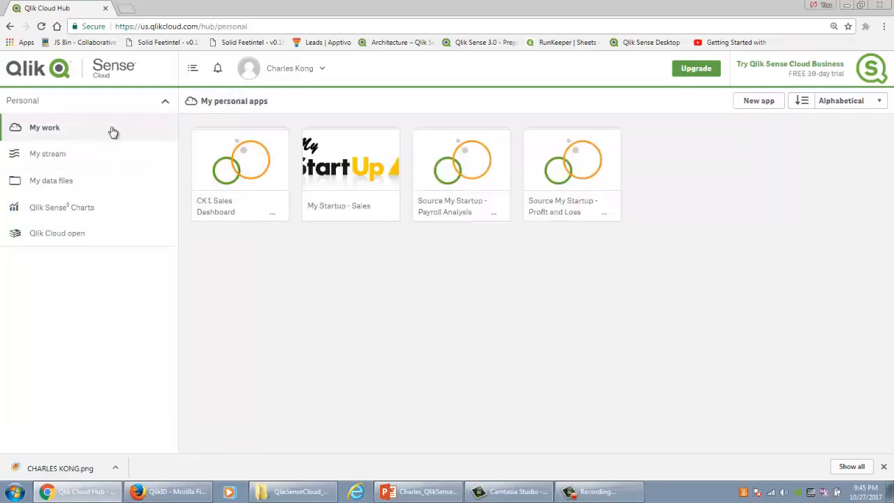
click(747, 104)
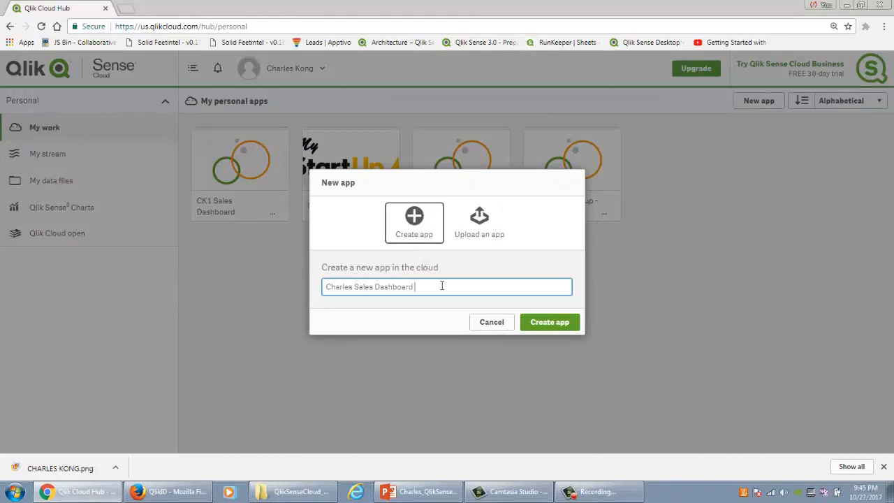
click(558, 325)
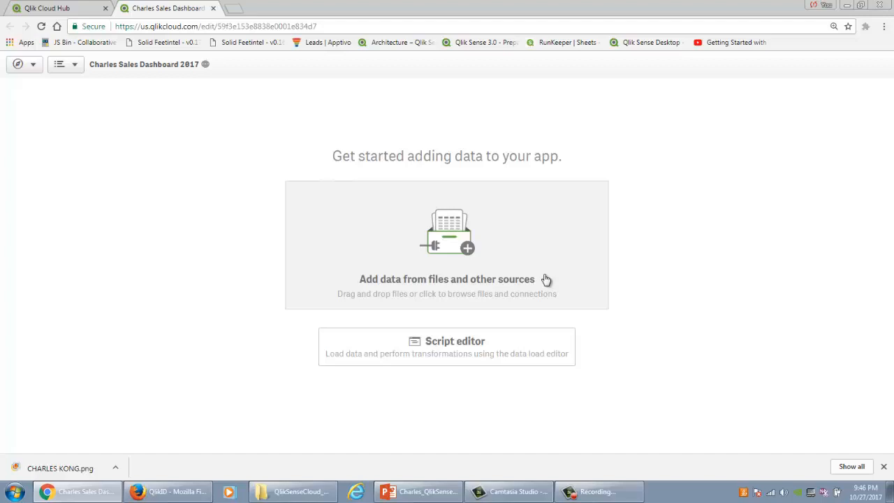
Step: Add orders.xls from the QlikSenseCloud_DemoFiles folder to the app and open the Orders$ table for editing
click(298, 491)
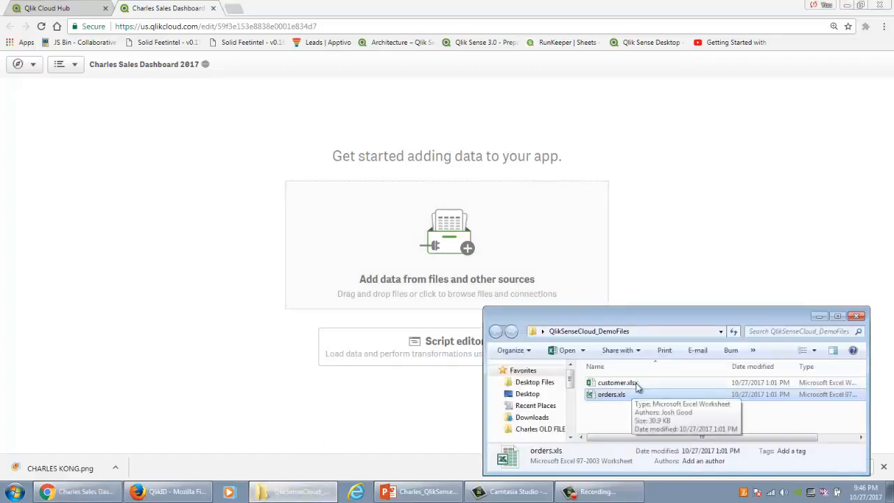
drag(608, 396, 489, 232)
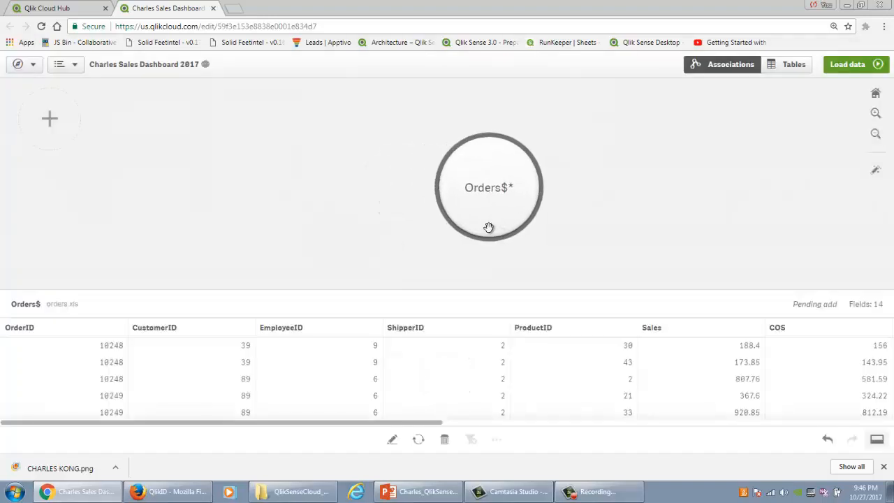
click(391, 441)
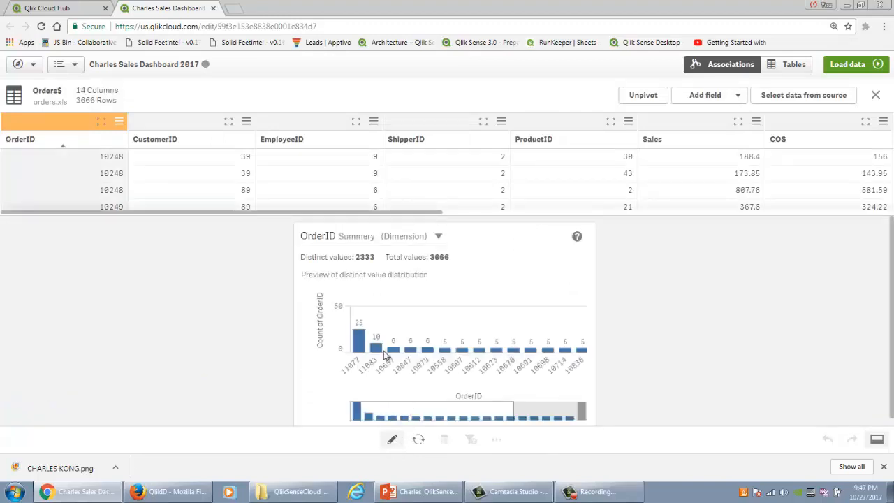
Step: Select the Sales field in the Orders$ table and set its number of buckets to 3
click(194, 126)
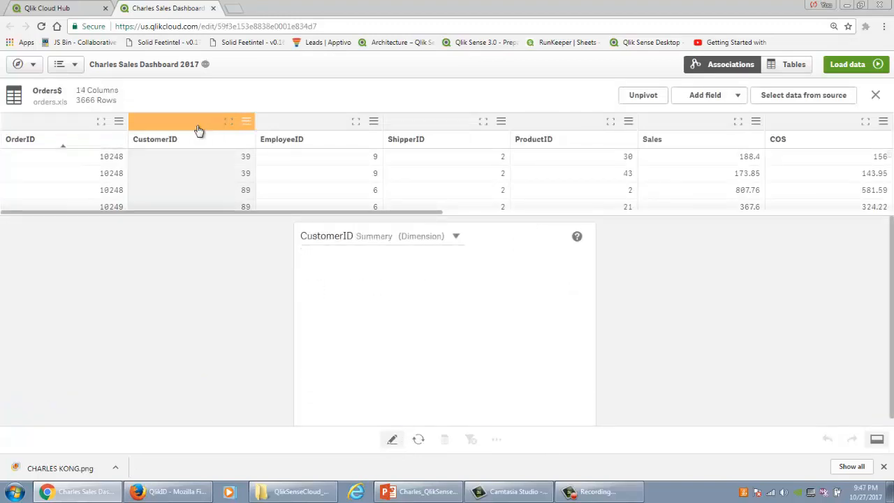
click(311, 133)
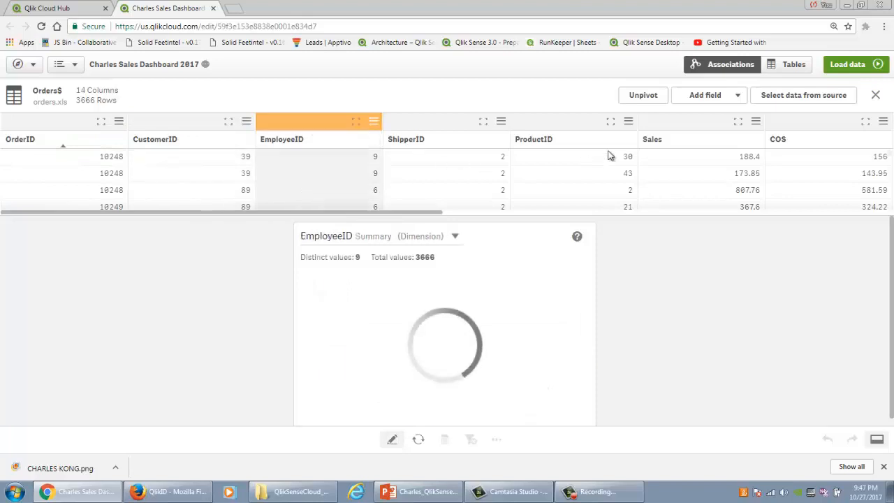
click(668, 134)
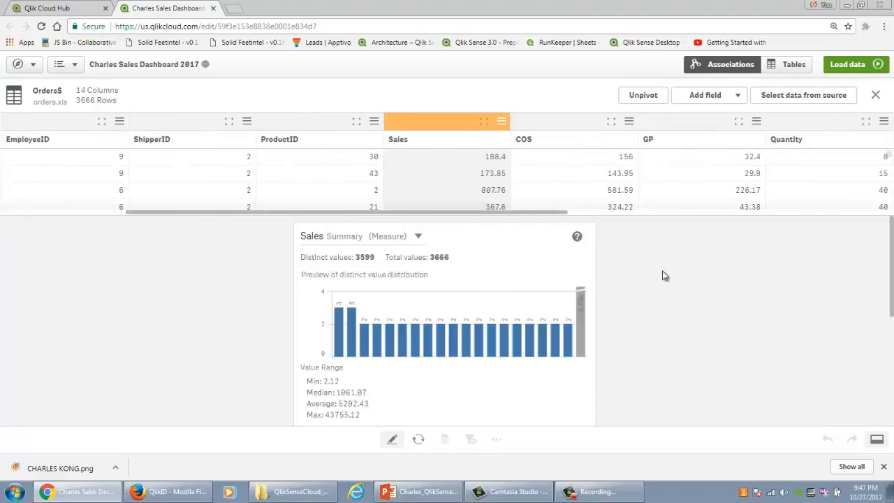
scroll(667, 272, down, 5)
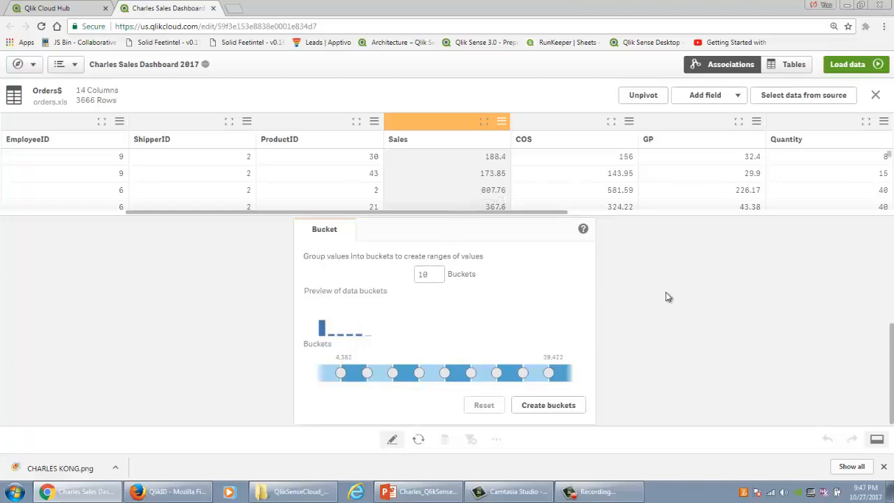
scroll(666, 296, down, 1)
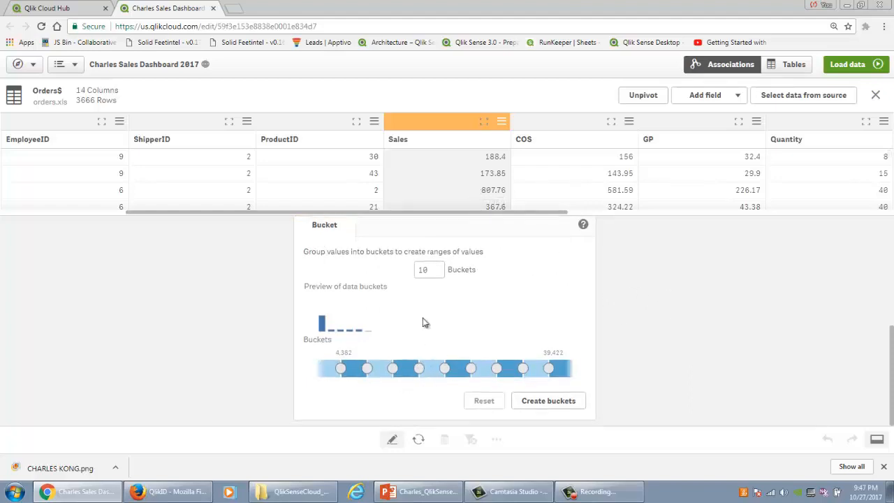
double_click(424, 269)
text(3)
Step: Name the three Sales buckets Large, Medium and Small from the lowest range up, and create the bucketed field
click(398, 372)
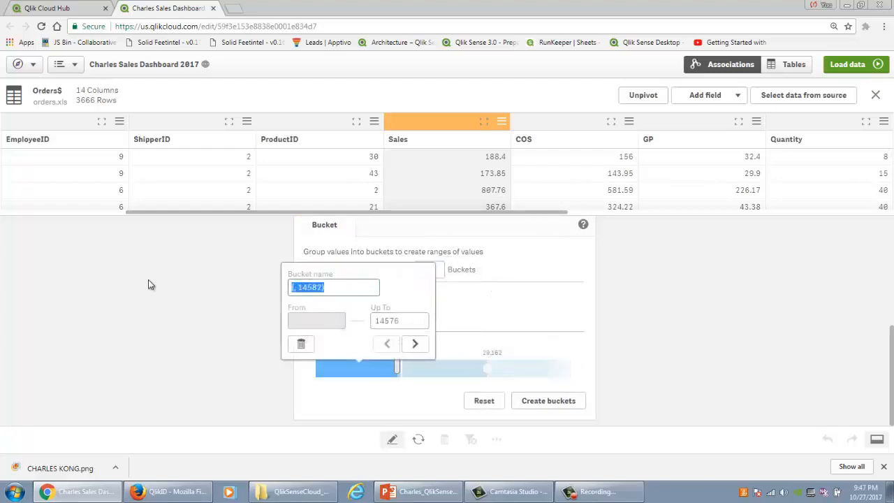
text(Large)
click(415, 342)
click(425, 288)
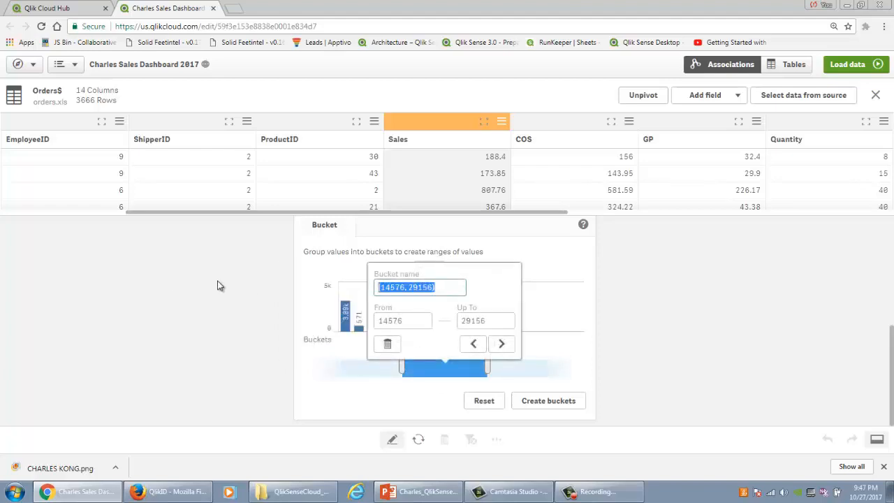
text(Medium)
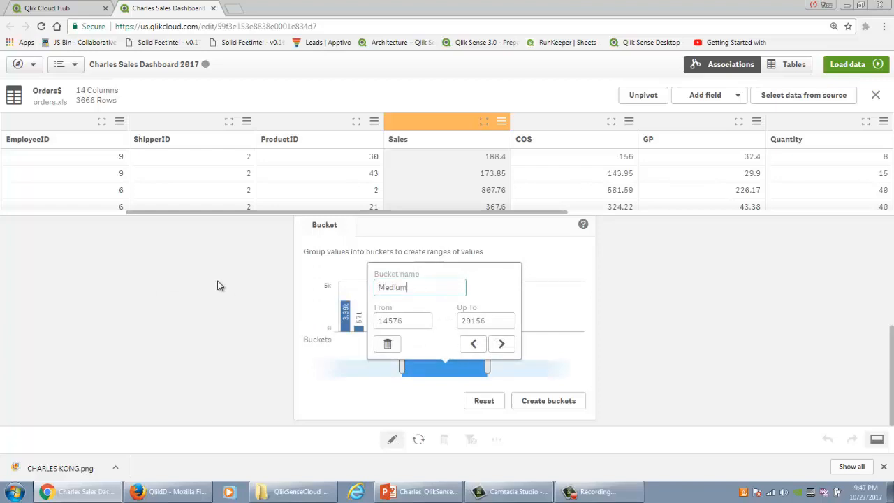
click(500, 343)
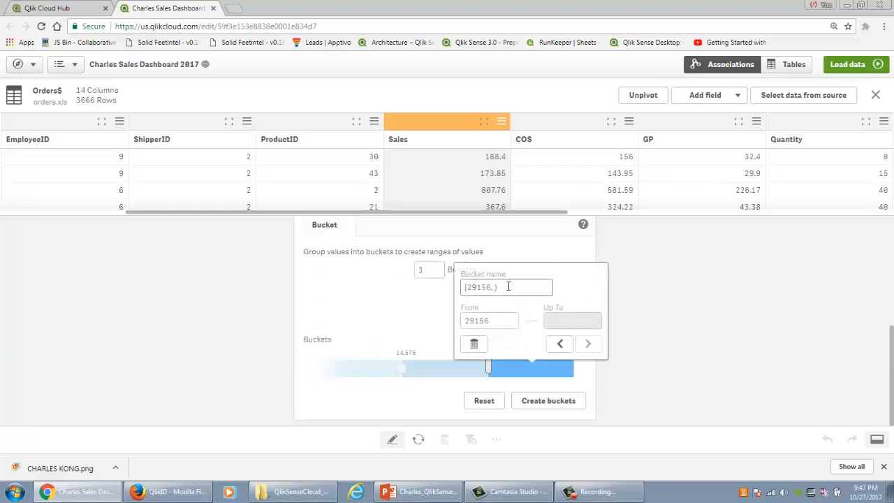
click(508, 286)
text(Sa)
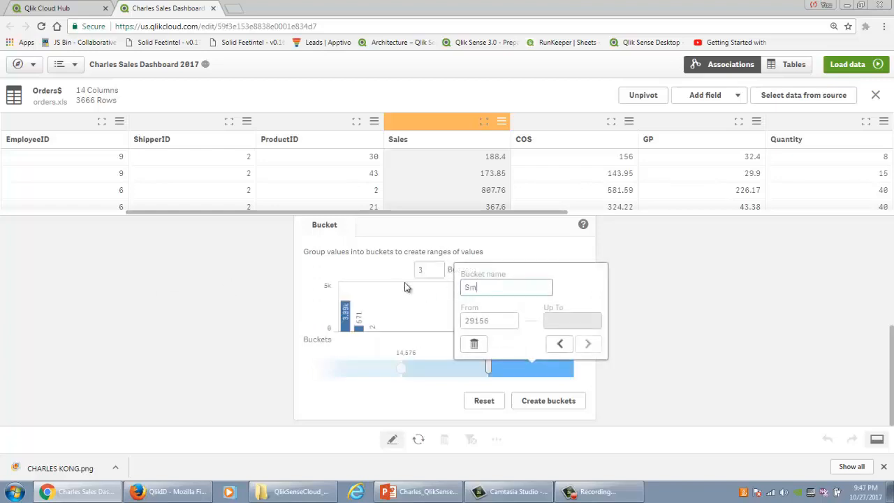
click(535, 400)
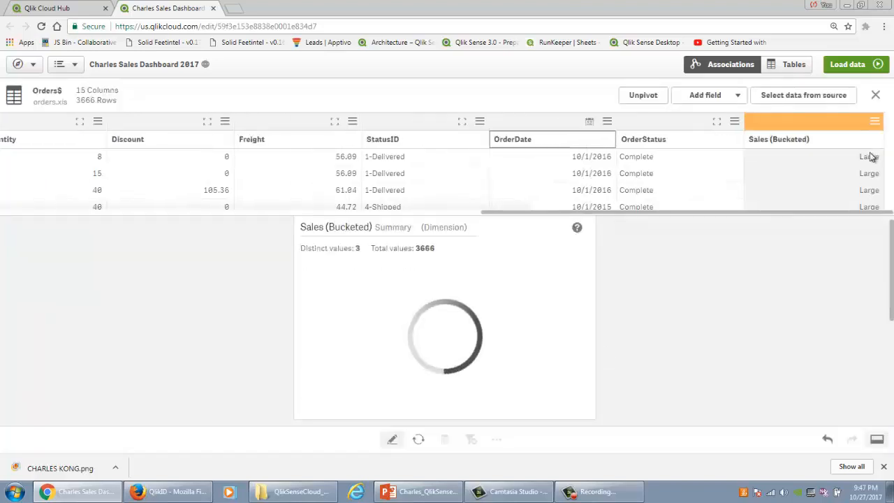
Step: Rename the new bucketed sales field as Sales Range
click(829, 141)
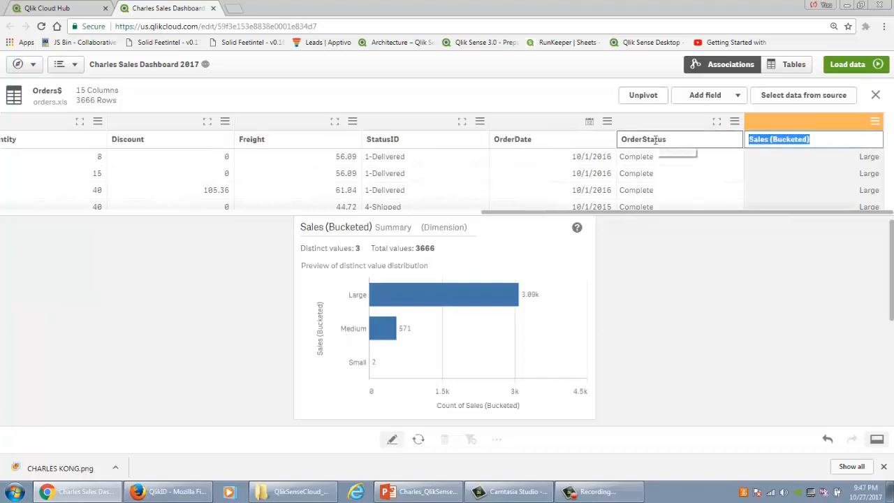
text(Sales Range)
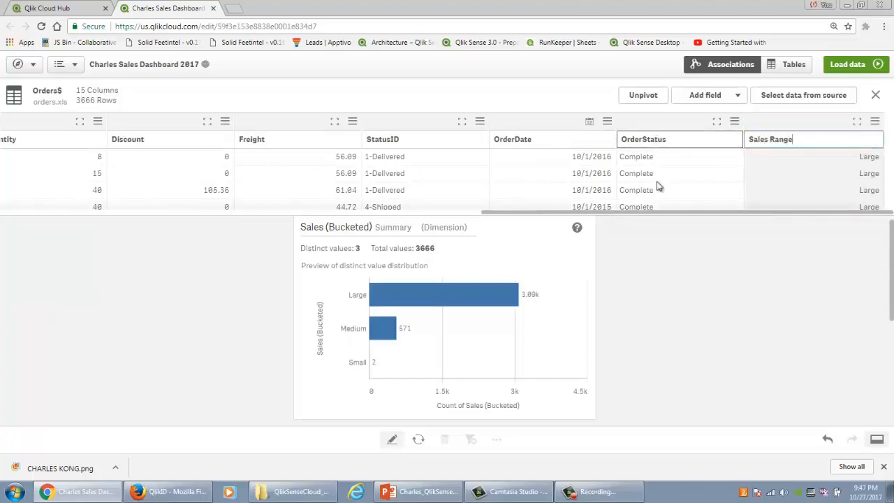
click(629, 262)
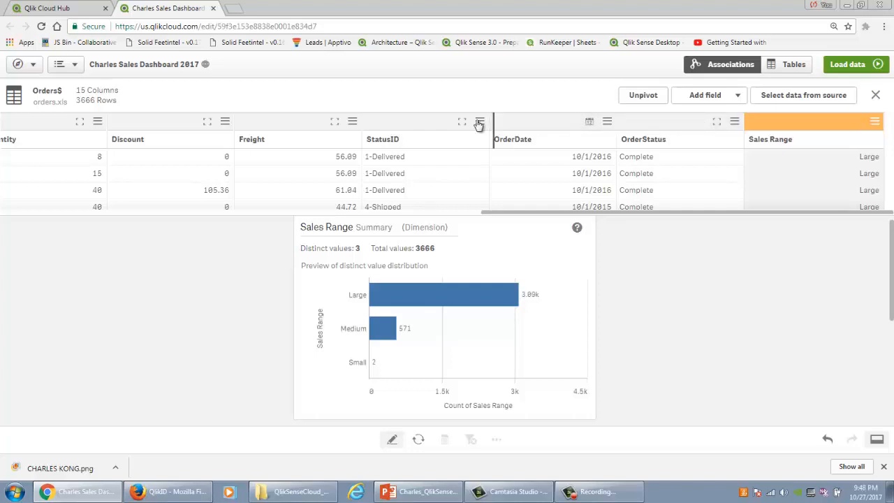
Step: Set up a split of the StatusID field at the hyphen, excluding the numeric part StatusID-1
click(410, 125)
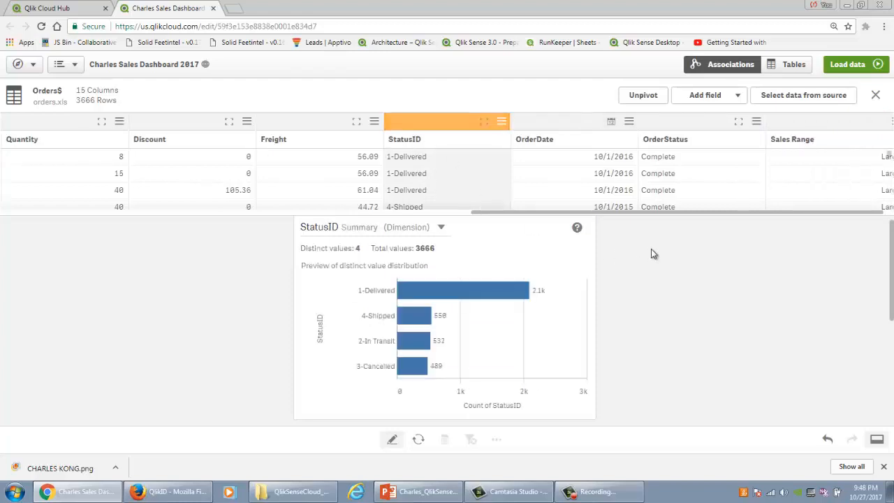
scroll(652, 248, down, 4)
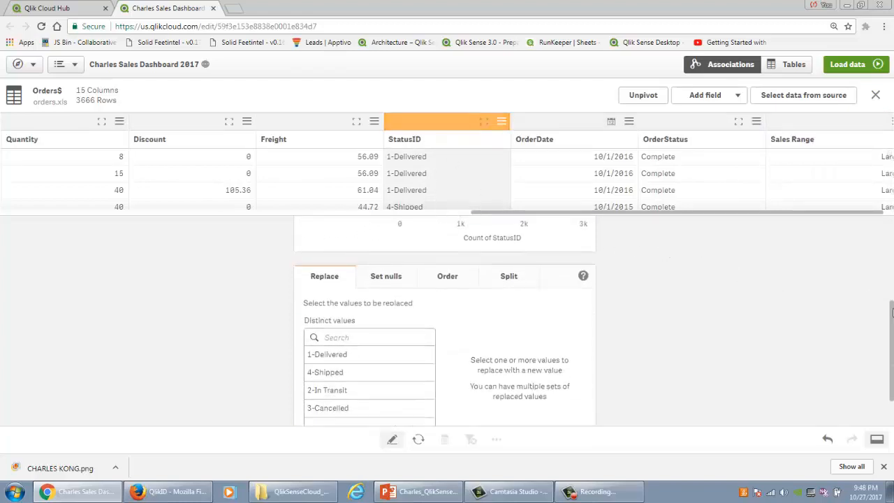
scroll(892, 312, down, 1)
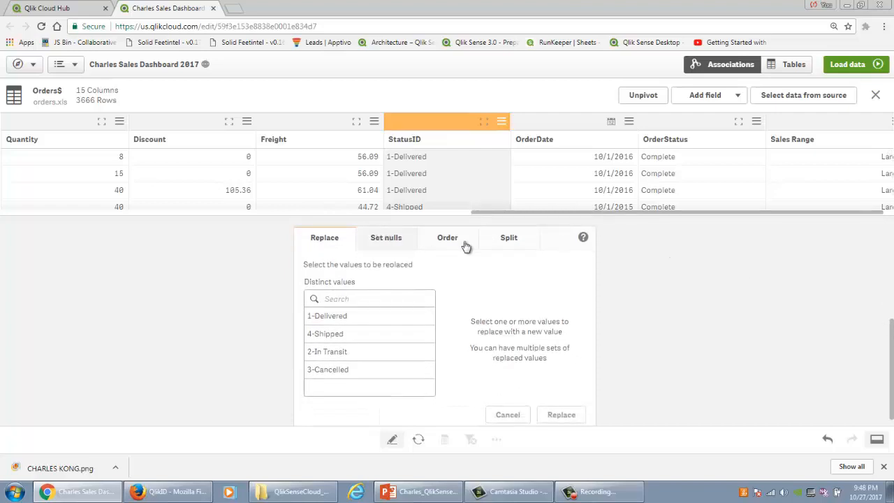
click(509, 241)
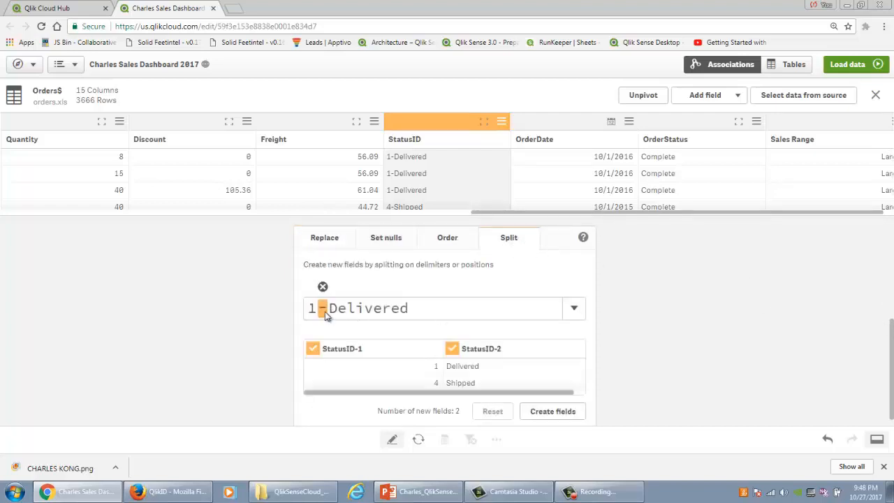
click(312, 348)
Step: Name the remaining split part Shipping Status and create it as a new field
scroll(599, 336, down, 1)
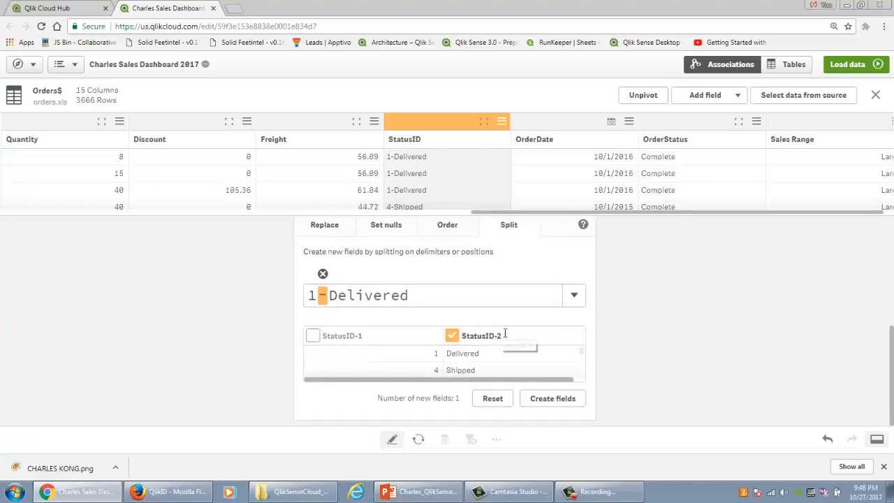
drag(505, 334, 393, 347)
text(Shipping)
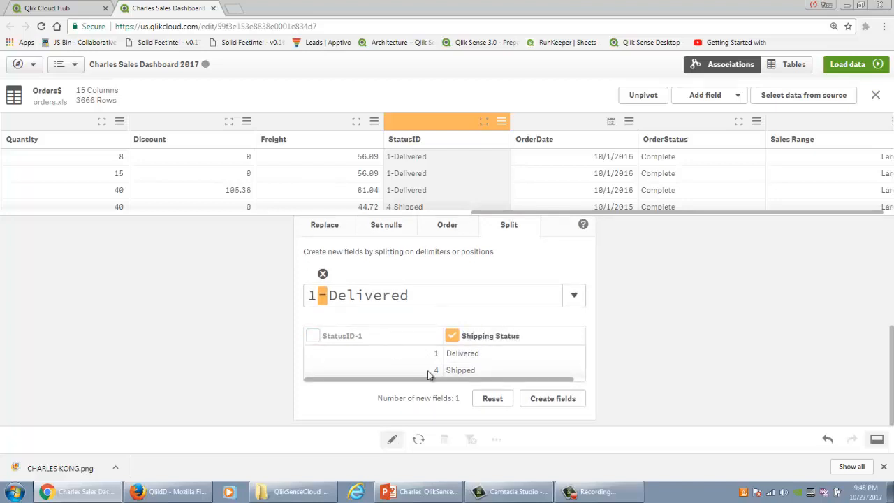
click(551, 399)
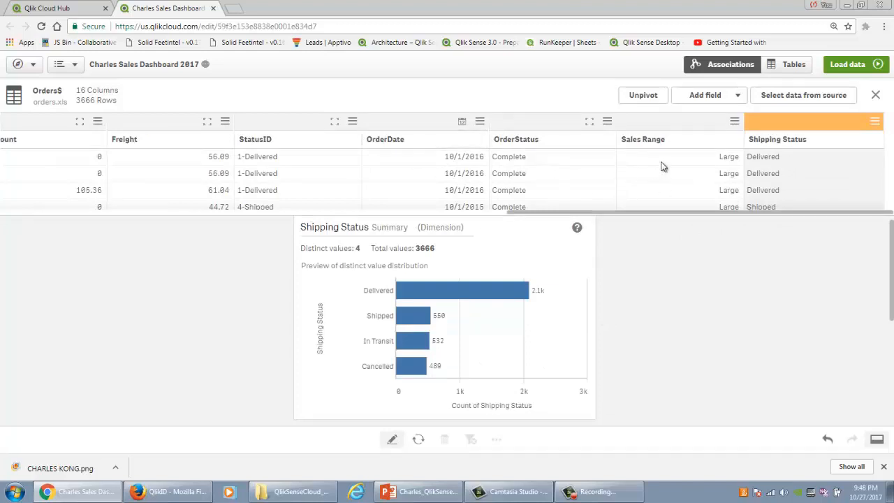
Step: Start a calculated field named Profit and insert the Sales field into its expression
click(726, 95)
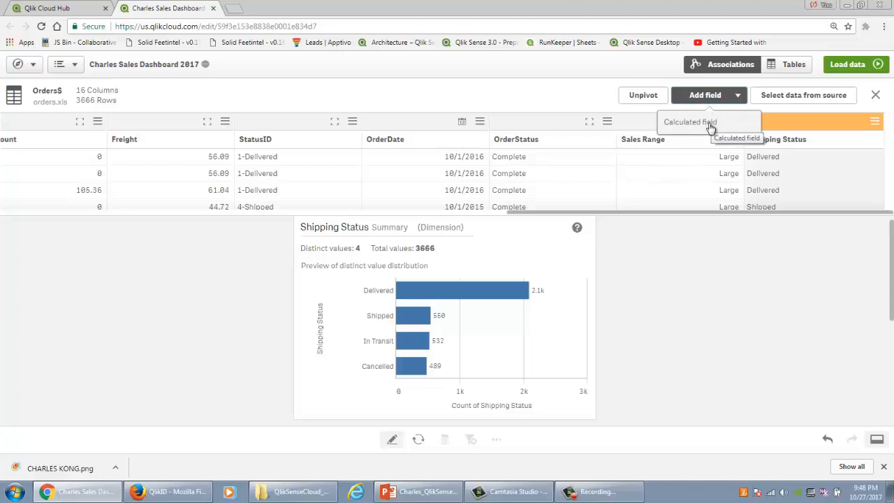
click(710, 124)
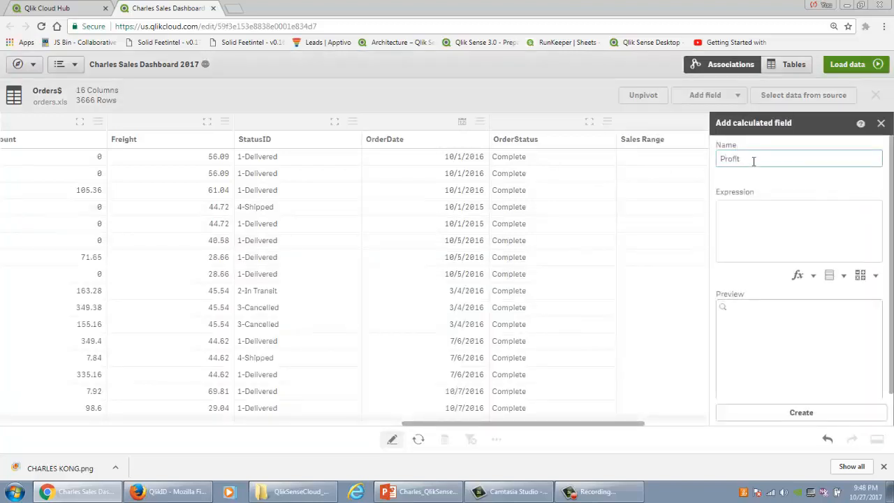
click(829, 276)
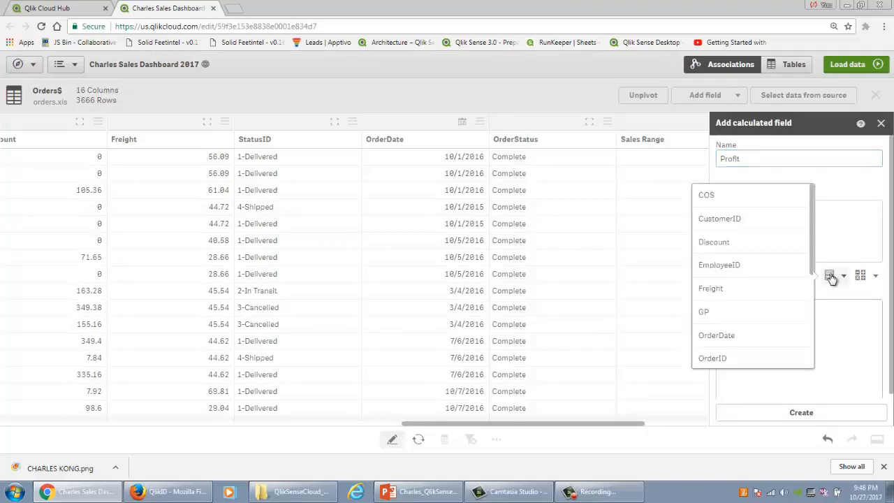
scroll(778, 286, down, 4)
scroll(768, 307, up, 3)
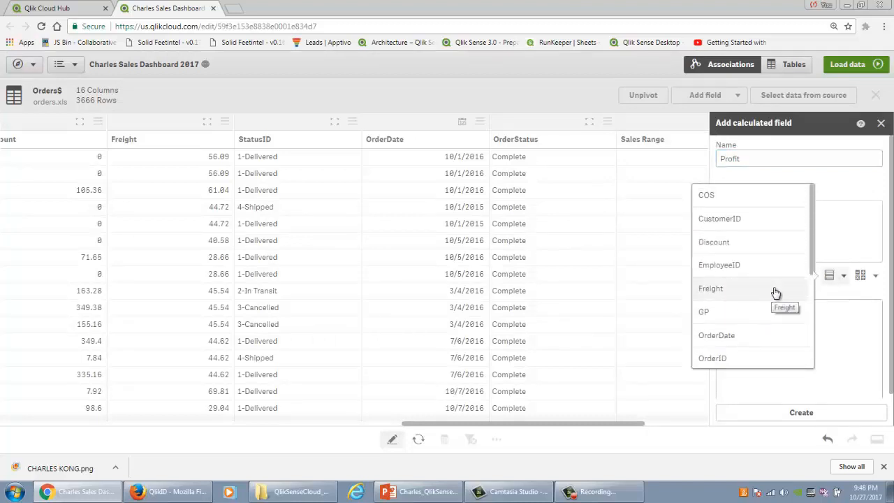
scroll(775, 290, down, 5)
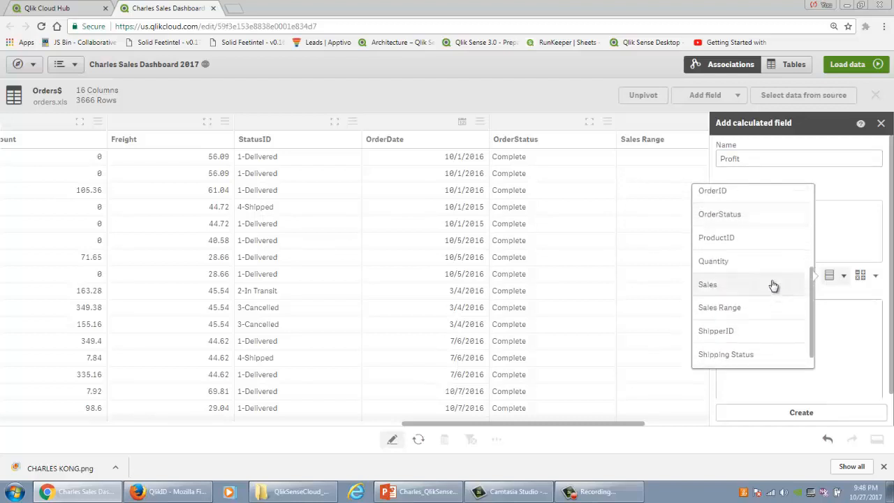
click(773, 285)
Step: Complete the Profit expression as Sales-COS and create the calculated field
click(863, 276)
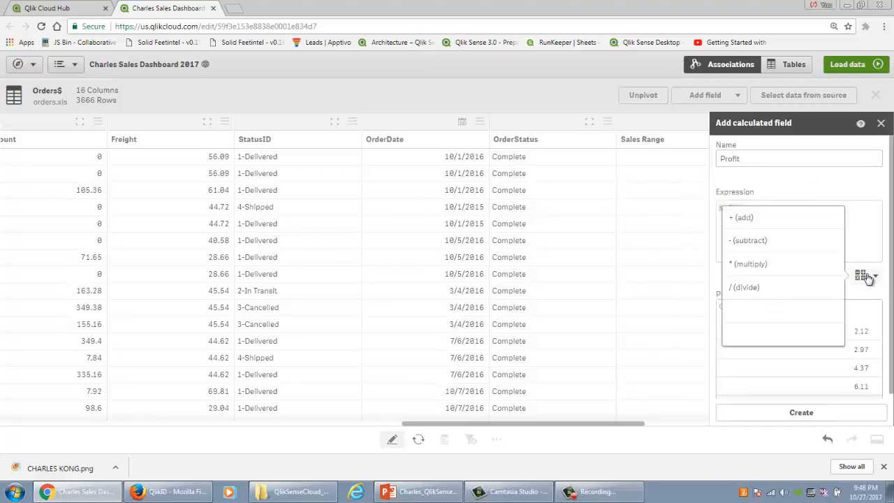
click(774, 252)
click(826, 276)
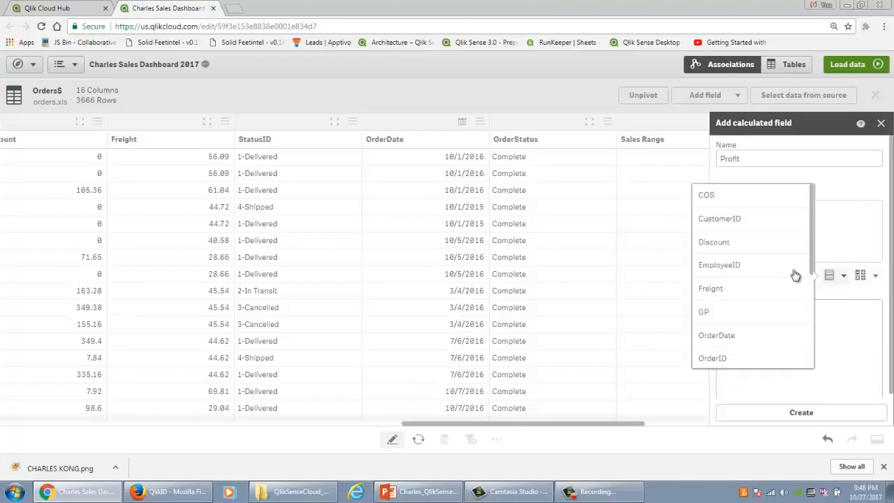
click(759, 200)
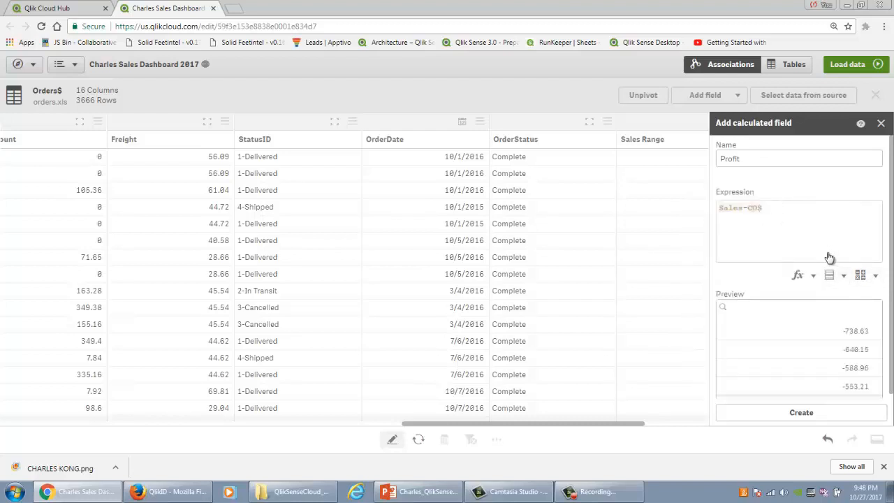
click(826, 413)
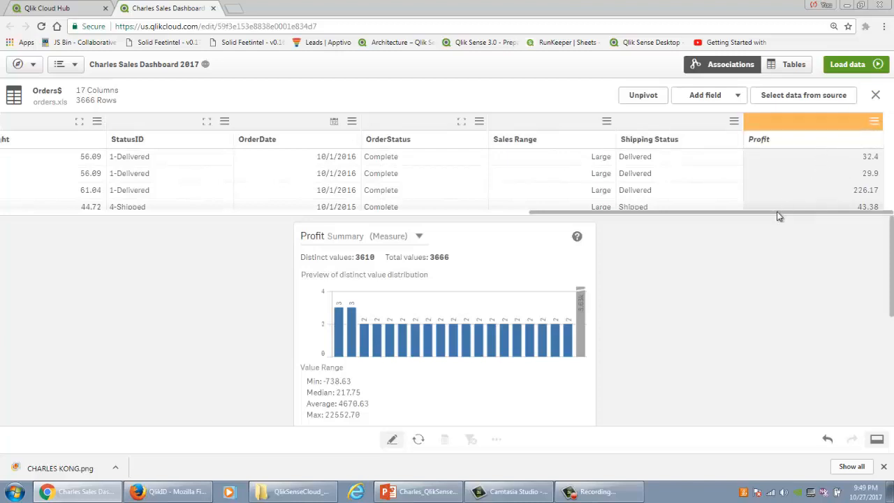
Step: Load the prepared data into the app and open the newly created sheet for editing
drag(777, 212, 663, 215)
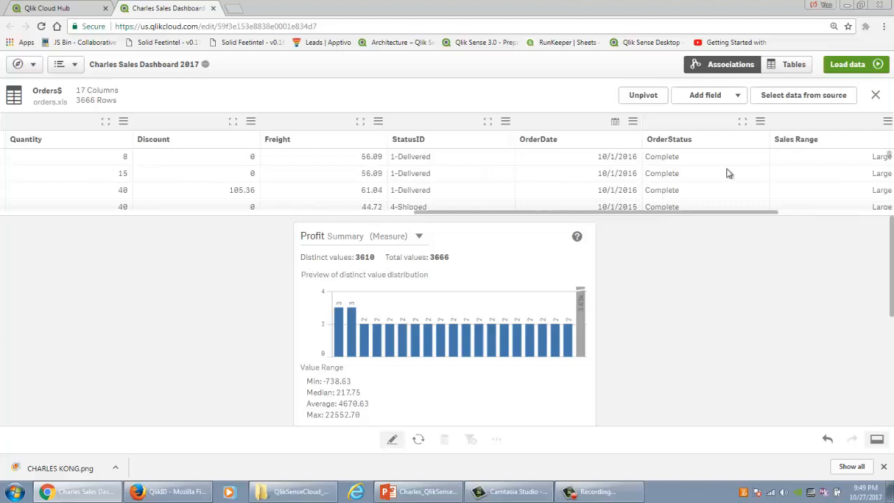
click(848, 65)
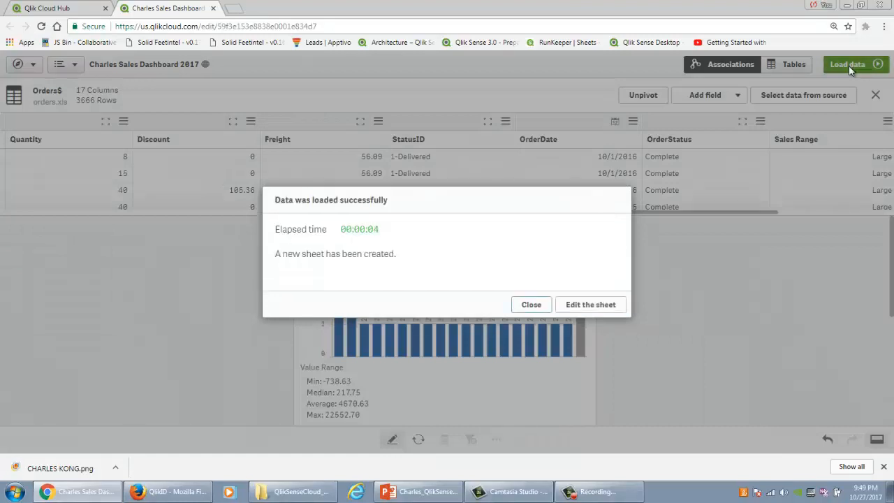
click(598, 313)
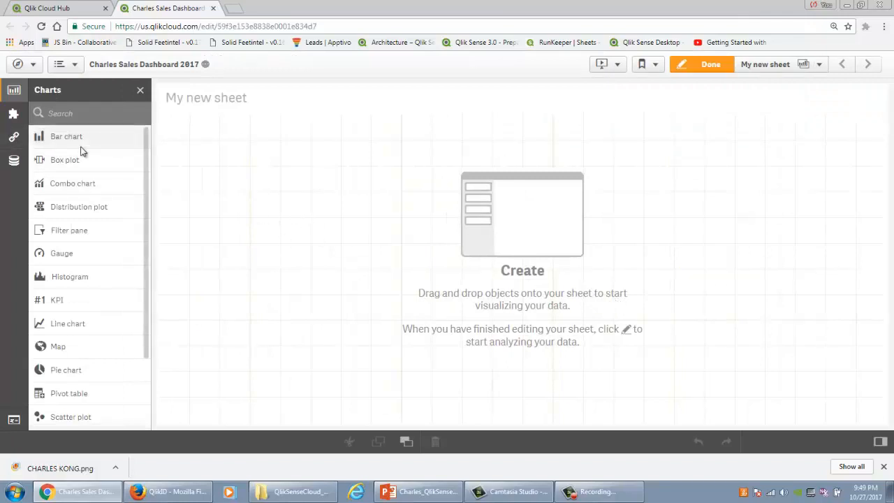
Step: Look through the available charts, custom objects, master items and data fields, ending back at the charts
scroll(84, 160, down, 3)
scroll(84, 170, up, 3)
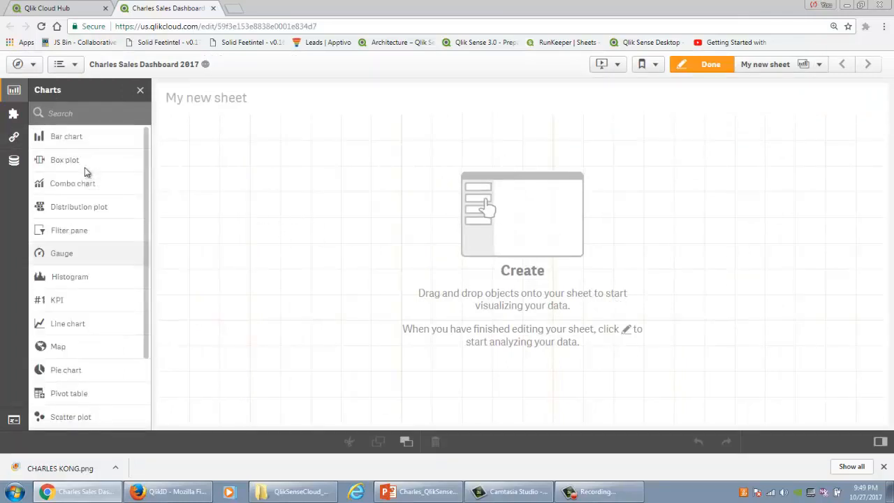
click(14, 114)
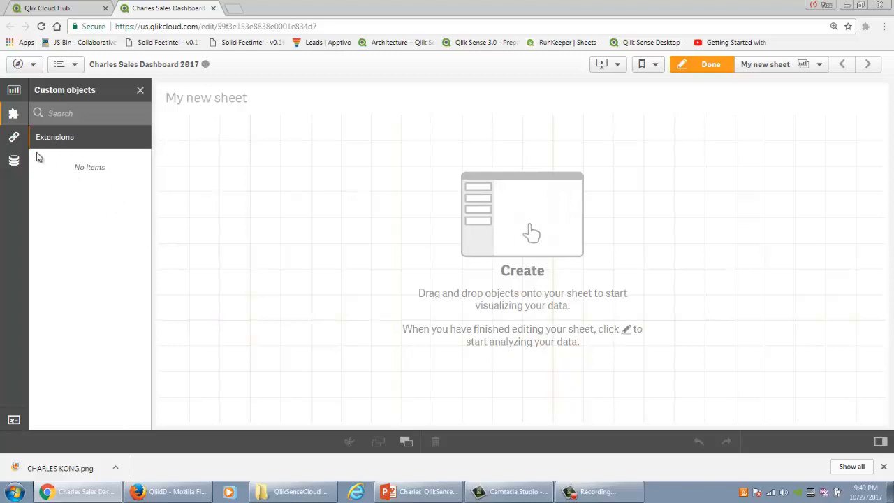
click(13, 137)
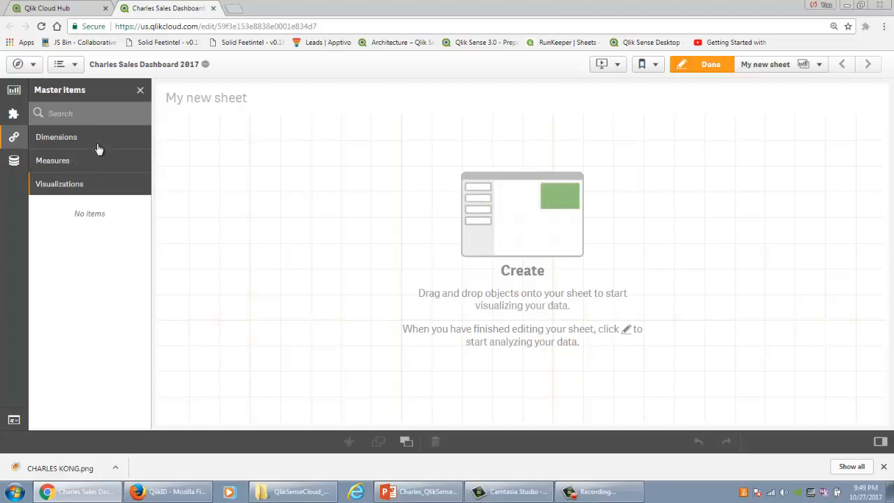
click(13, 160)
scroll(84, 206, down, 2)
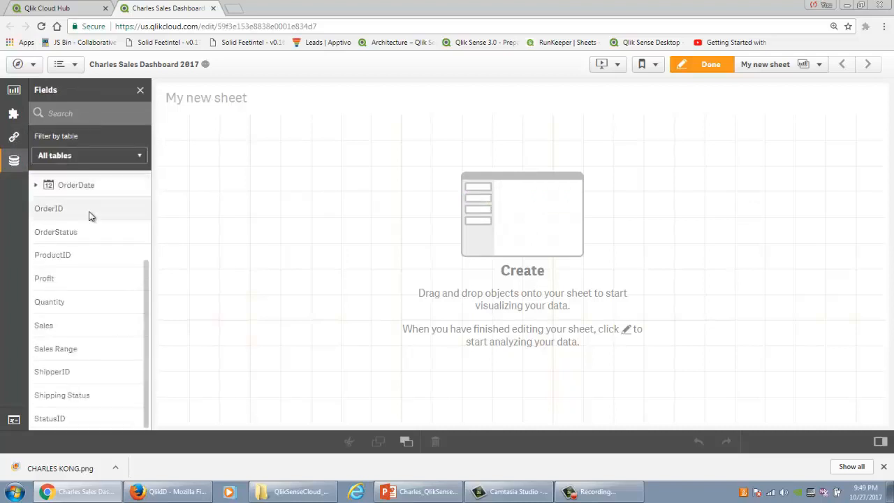
scroll(90, 212, up, 2)
click(14, 92)
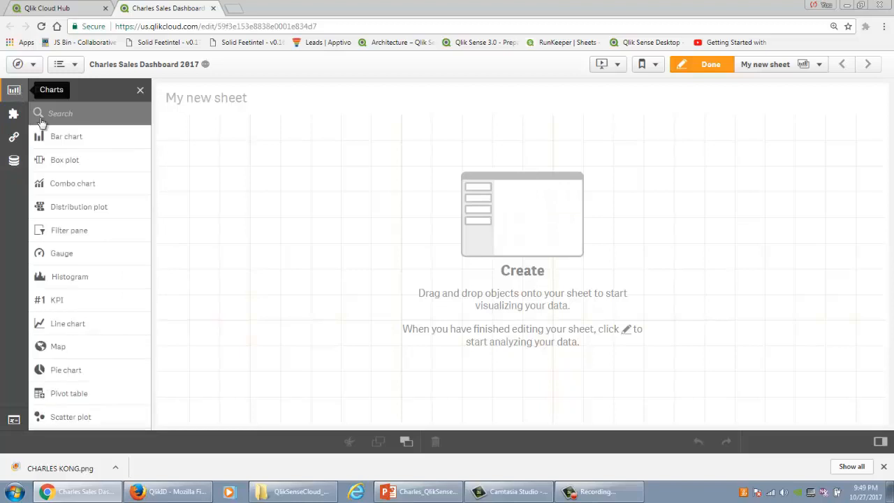
Step: Add a line chart over the upper half of the sheet, about 60% of its width, with OrderDate as dimension
drag(82, 326, 298, 180)
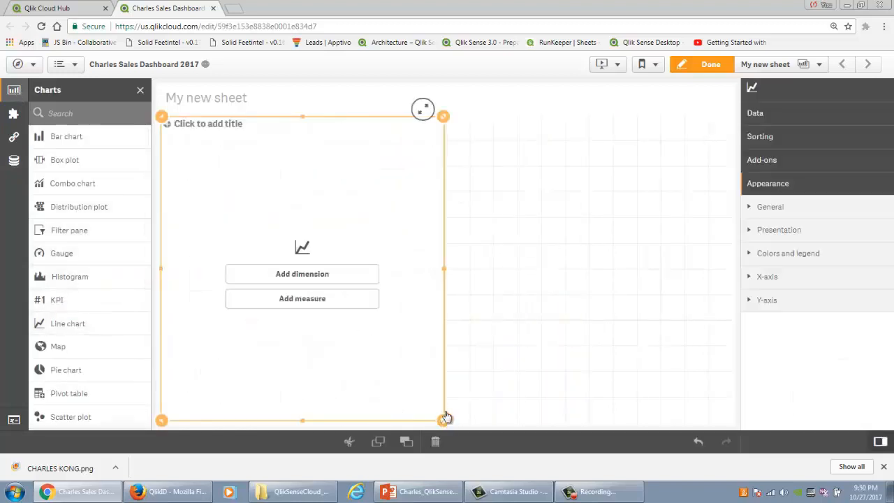
drag(443, 419, 513, 264)
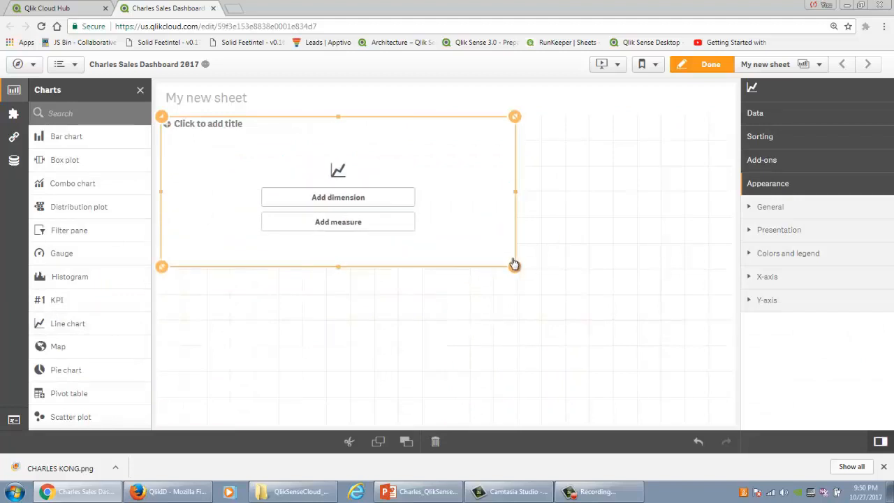
click(335, 199)
text(order)
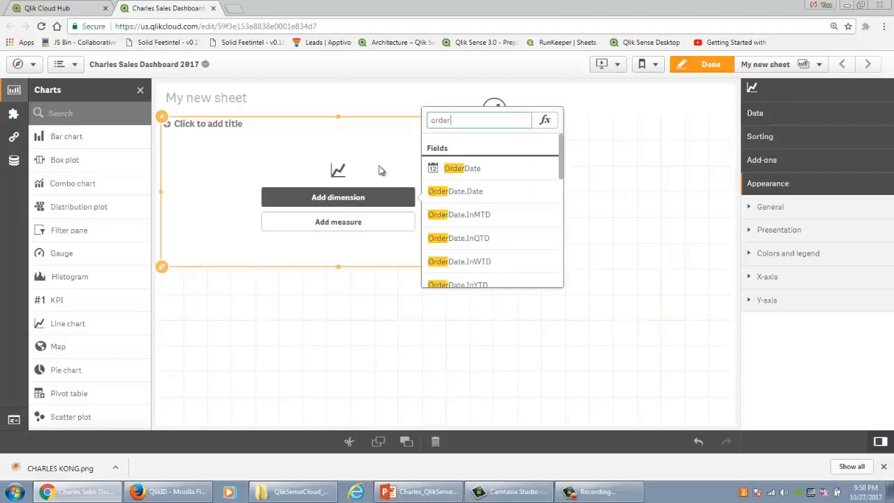
click(472, 173)
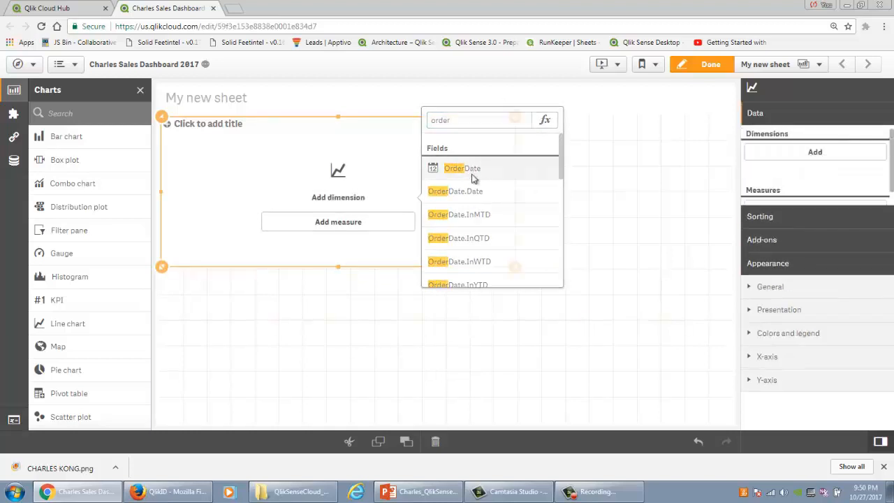
Step: Add Sum(Sales) as the line chart's measure and finish editing the sheet
click(376, 227)
text(sales)
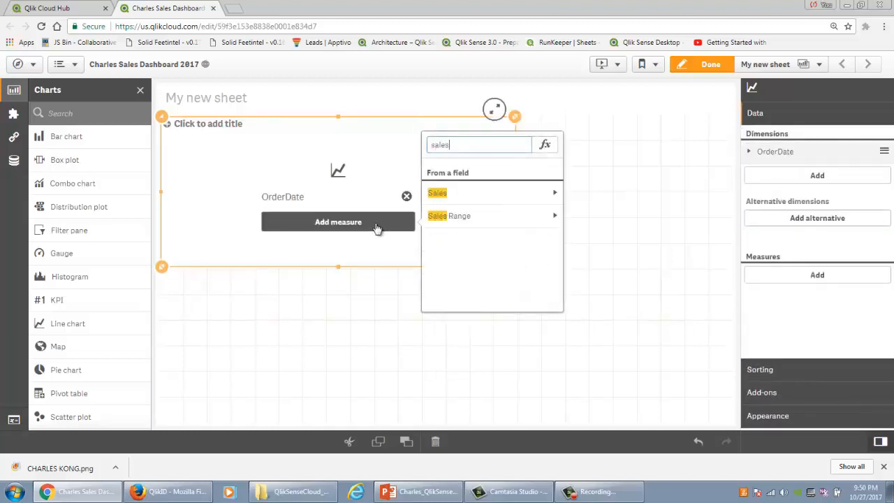
click(455, 193)
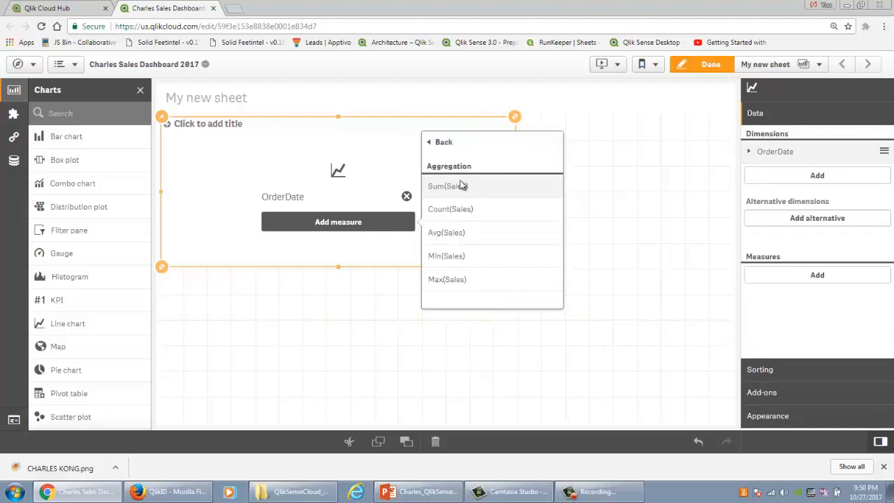
click(461, 185)
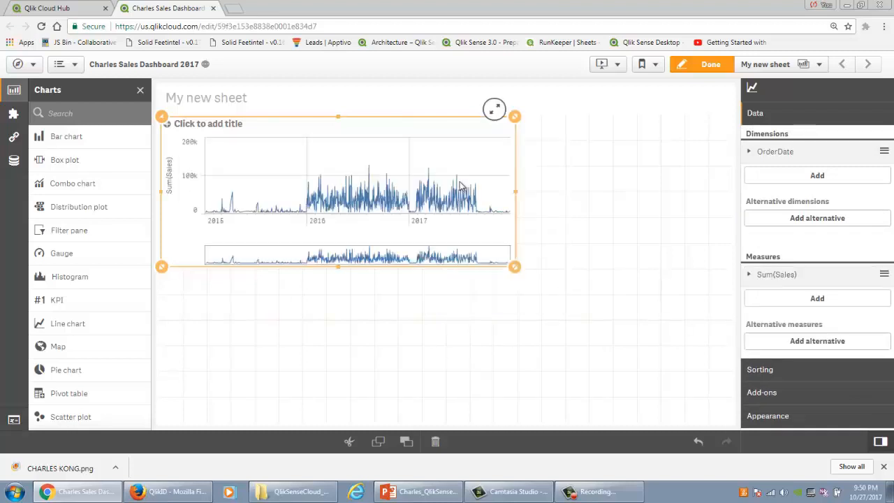
click(706, 64)
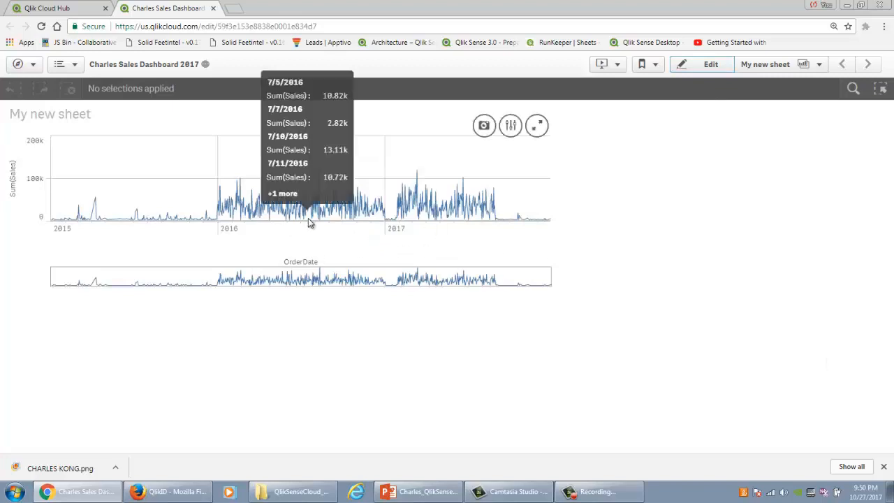
Step: Select the year 2016 on the line chart's OrderDate axis and confirm the selection
mouse_move(299, 219)
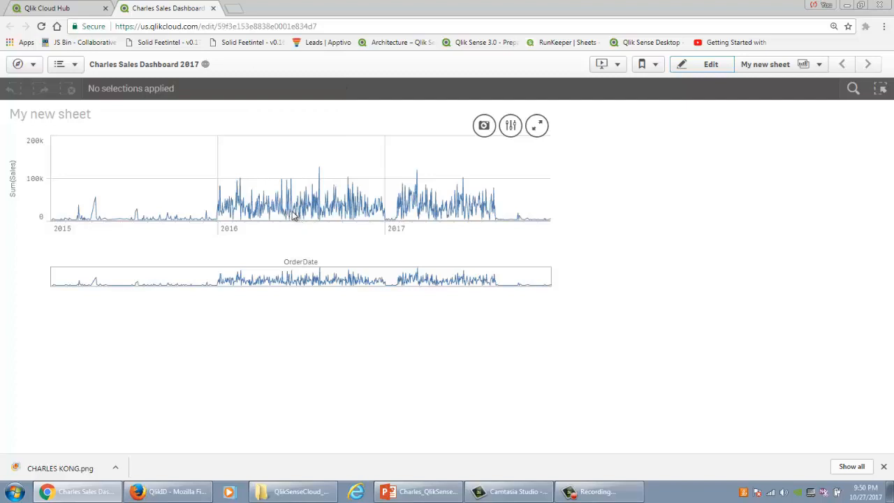
click(293, 217)
click(294, 231)
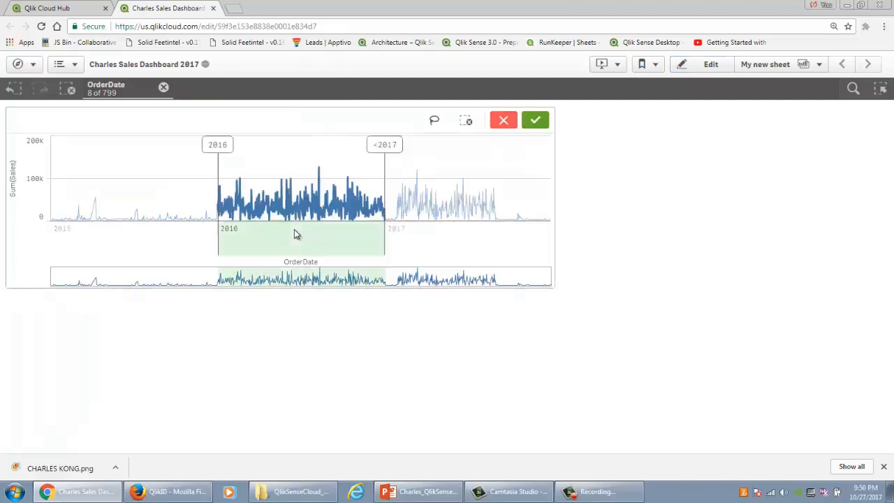
click(535, 124)
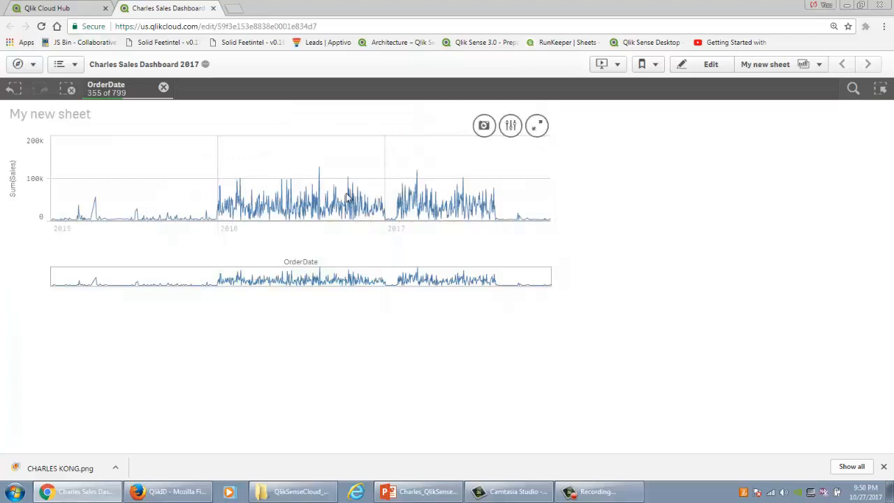
Step: Examine daily sales in the line chart for about June 20 to July 5, 2016
scroll(332, 224, up, 2)
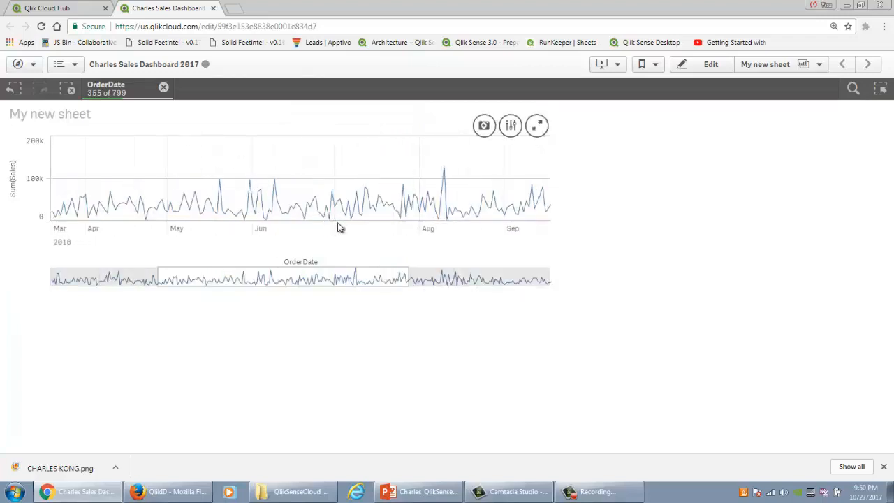
scroll(338, 227, up, 4)
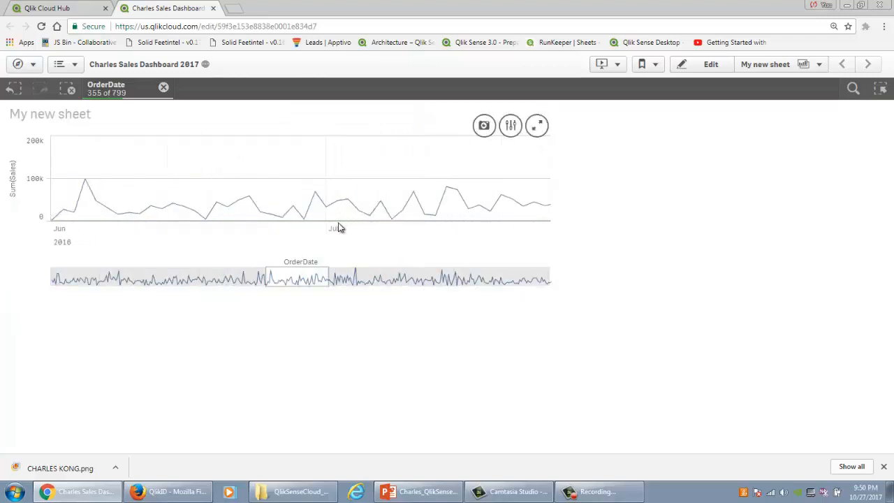
scroll(339, 227, up, 1)
scroll(339, 226, up, 1)
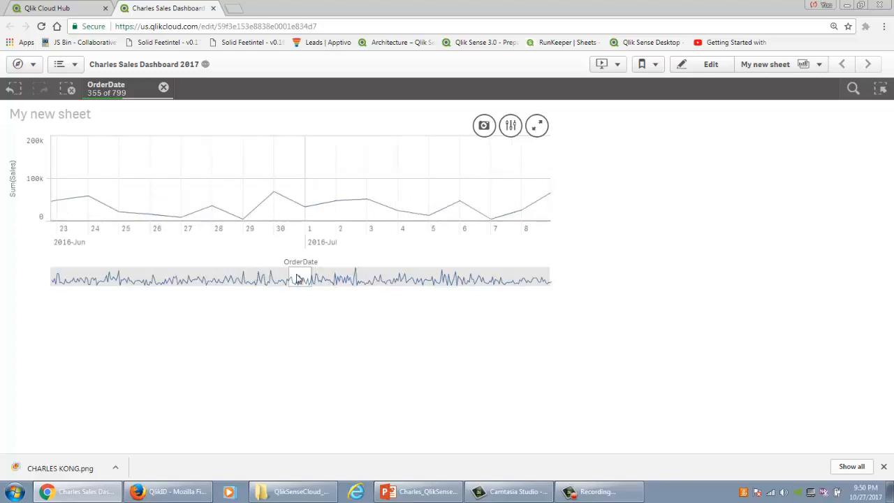
drag(298, 278, 297, 278)
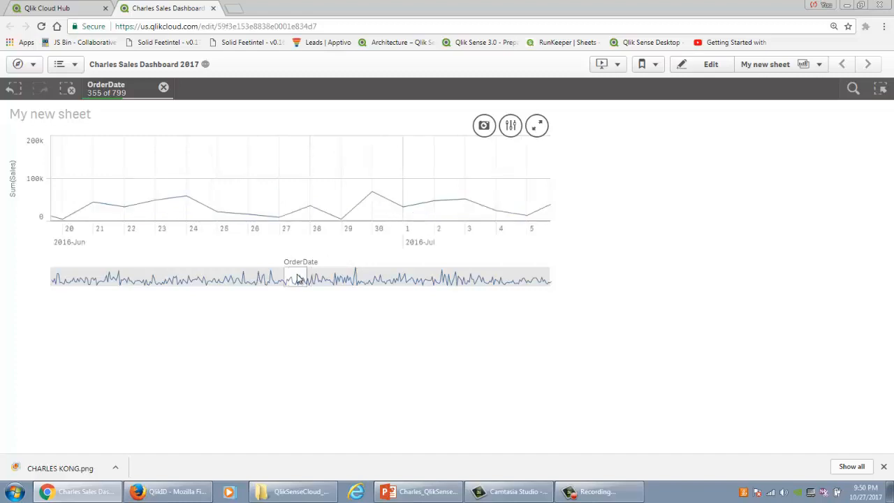
Step: Reopen the sheet for editing and add a KPI beside the line chart with Sum(Profit) as its measure
click(712, 68)
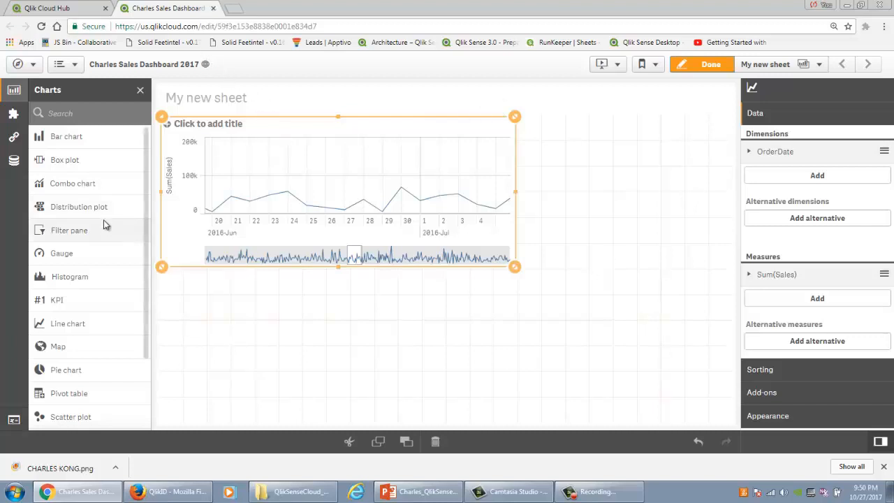
drag(57, 299, 625, 203)
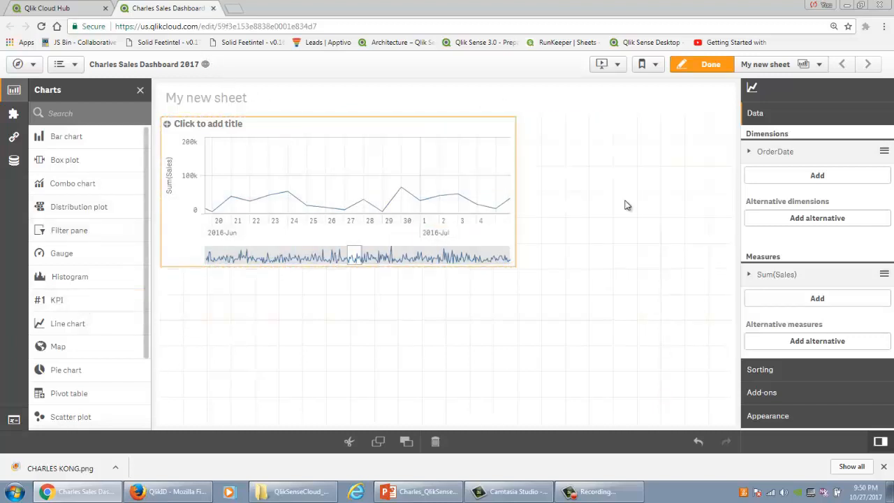
click(625, 201)
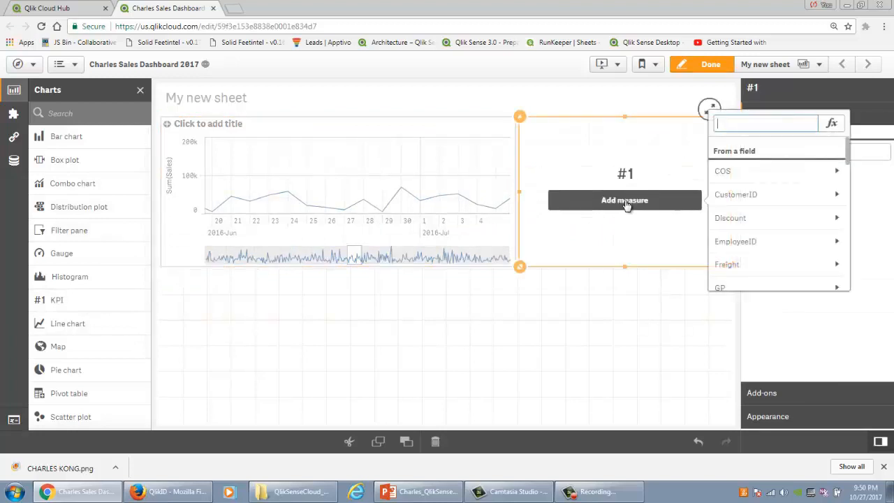
text(Profi)
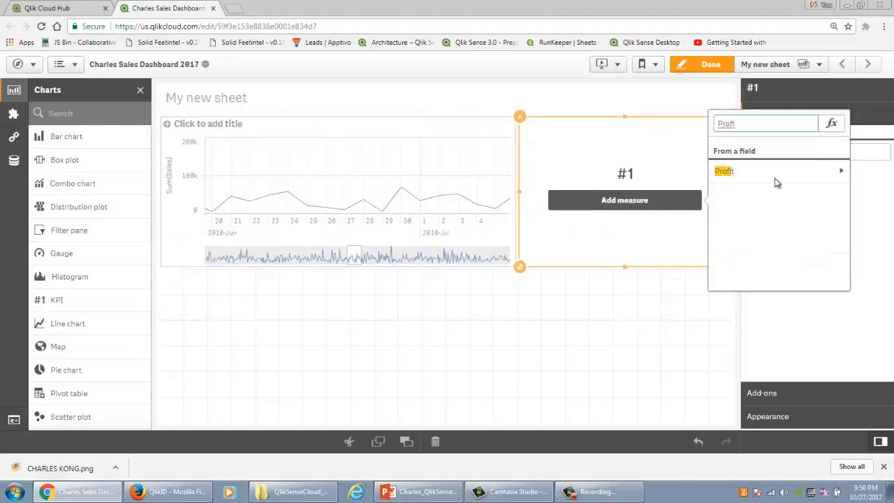
click(780, 173)
click(780, 166)
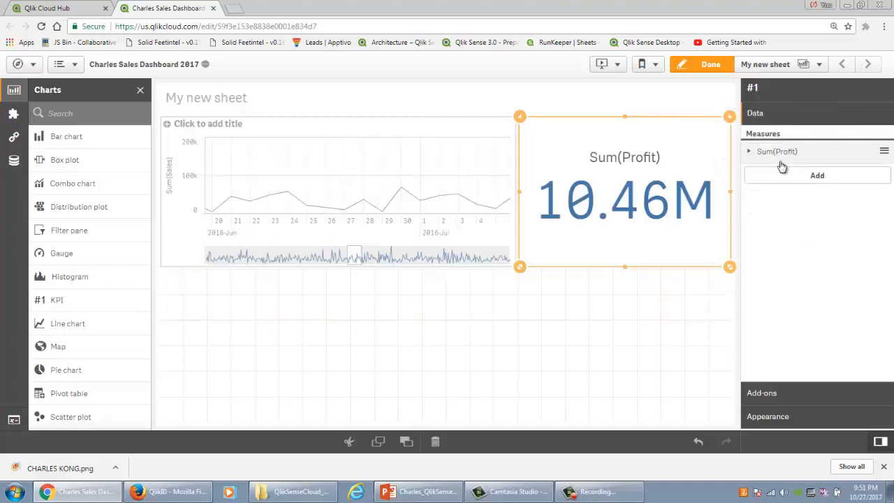
Step: Reduce the heights of the line chart and the KPI to about a third of the sheet
click(515, 269)
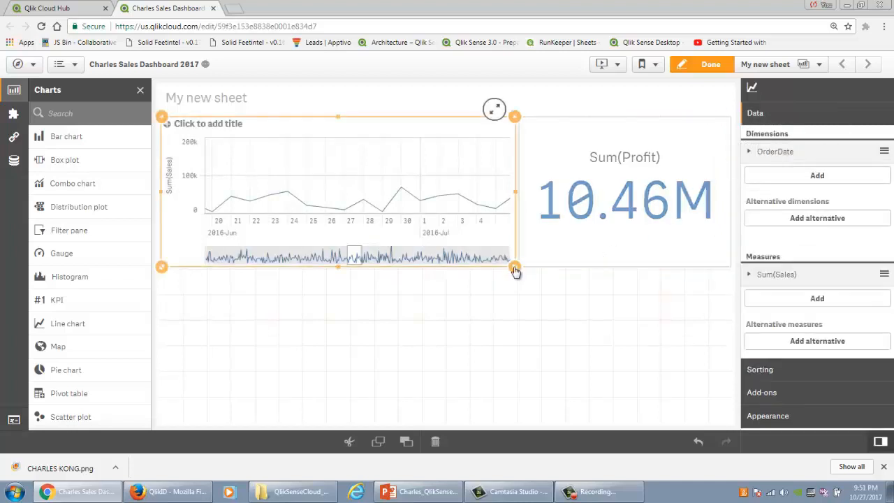
drag(515, 272, 515, 232)
click(542, 265)
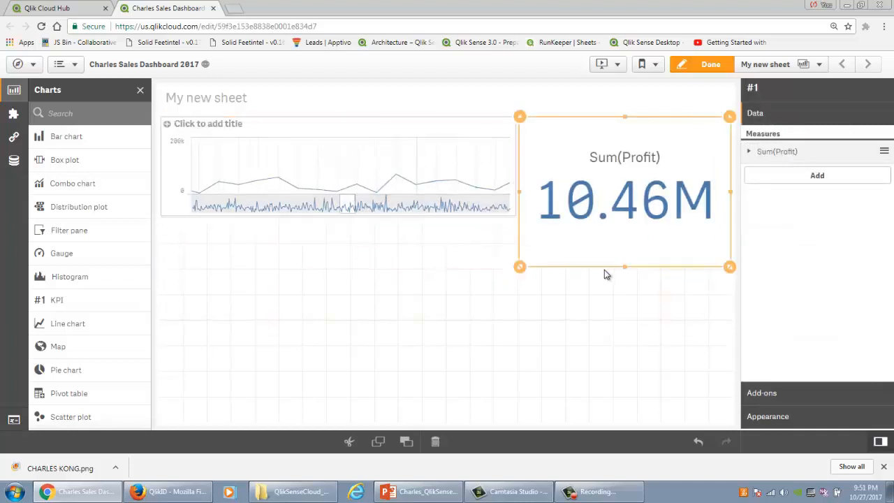
drag(626, 243, 626, 224)
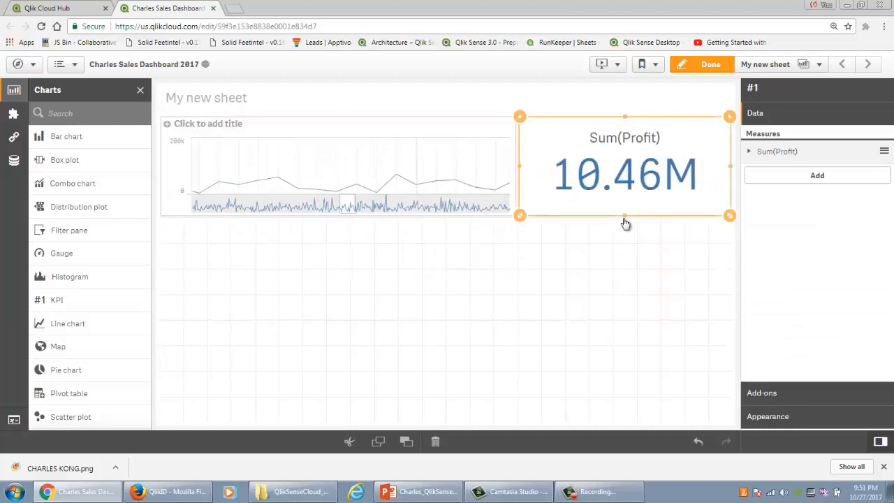
Step: Add a bar chart below the line chart and narrow it to the line chart's width
click(419, 303)
drag(67, 136, 389, 331)
drag(730, 324, 514, 323)
click(372, 324)
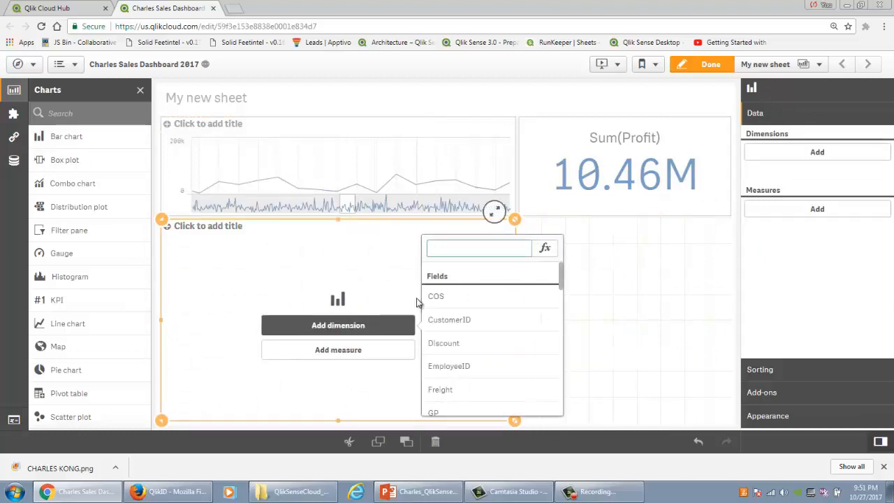
text(cat)
key(BackSpace)
key(BackSpace)
key(BackSpace)
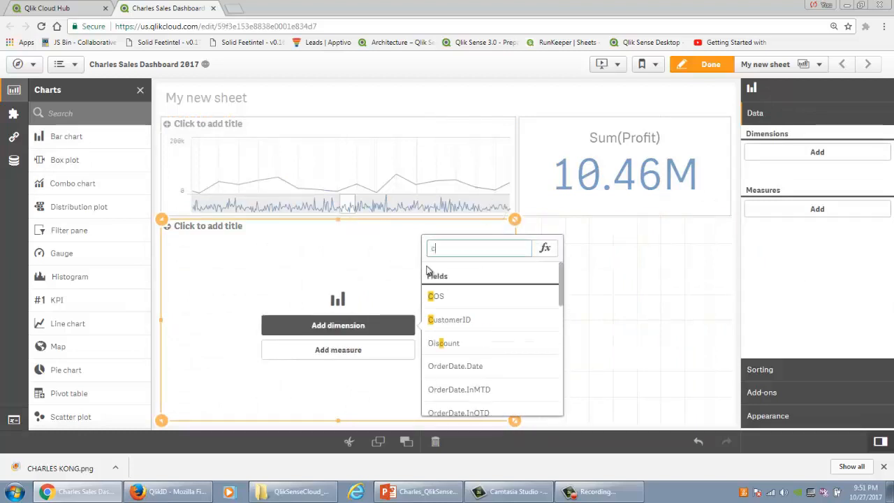
click(549, 259)
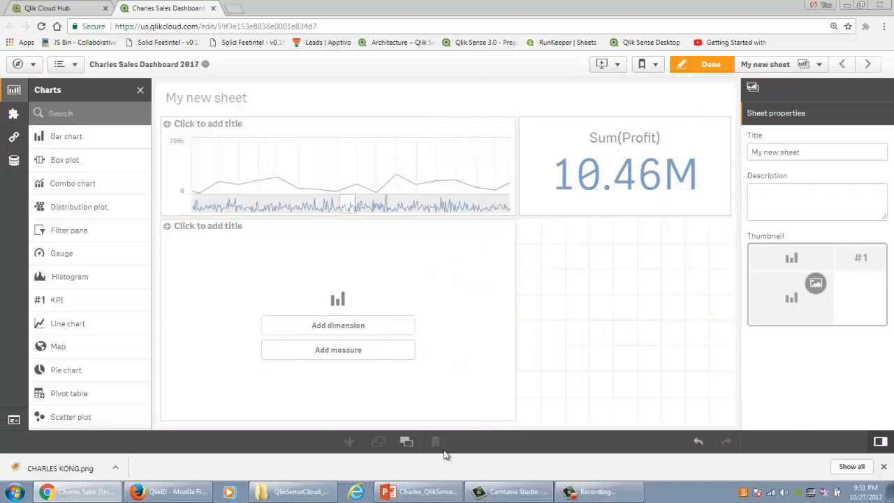
Step: Add the tables of customer.xlsx from the QlikSenseCloud_DemoFiles folder to the app's data
click(293, 491)
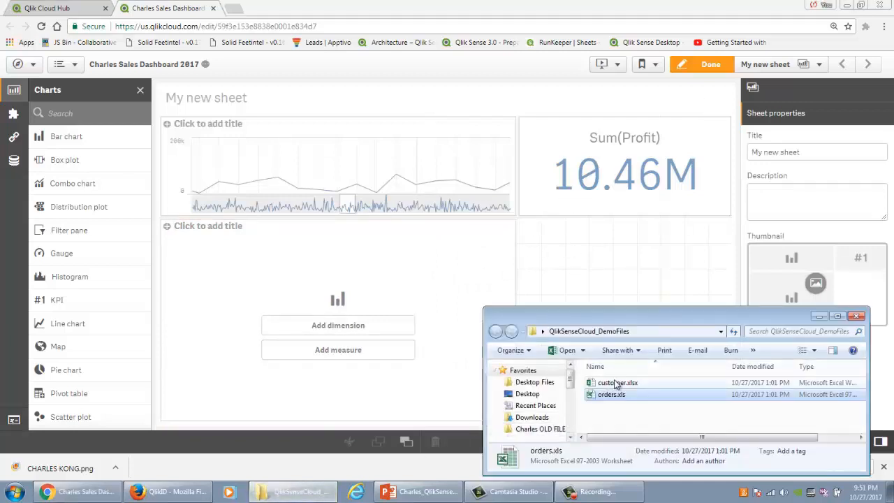
drag(615, 384, 433, 245)
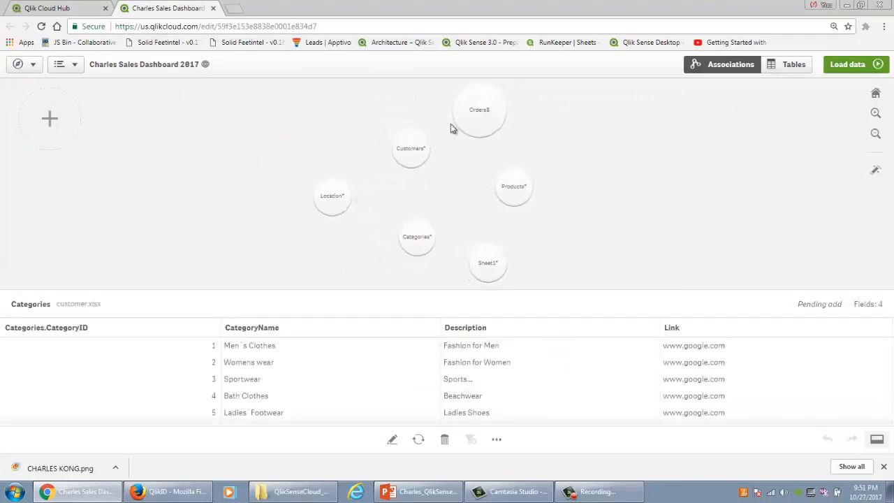
Step: Delete the Sheet1 and Location tables from the data model
click(486, 262)
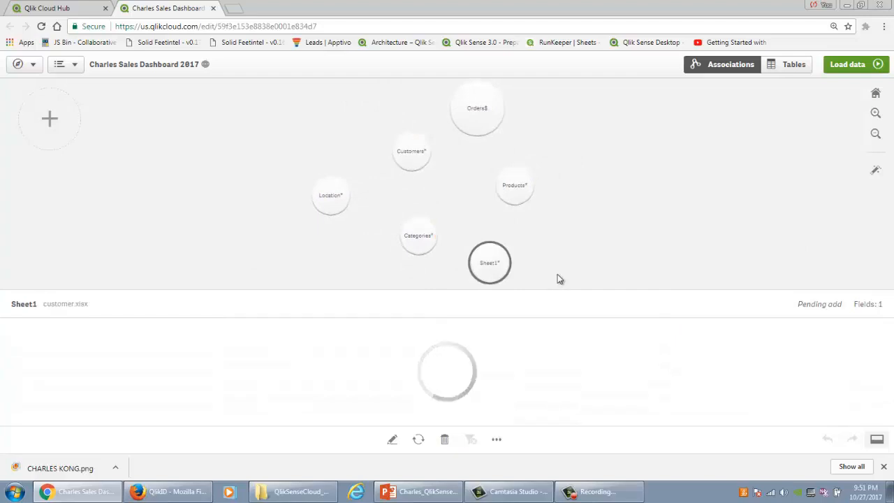
click(445, 438)
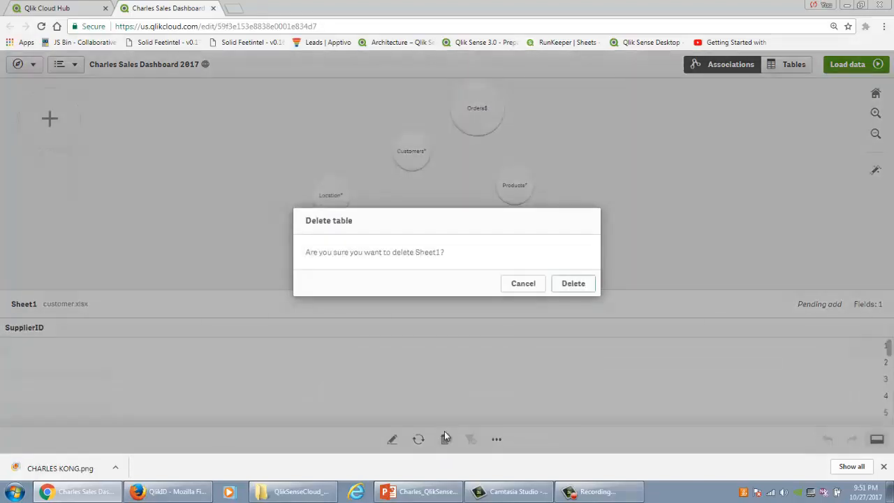
click(561, 288)
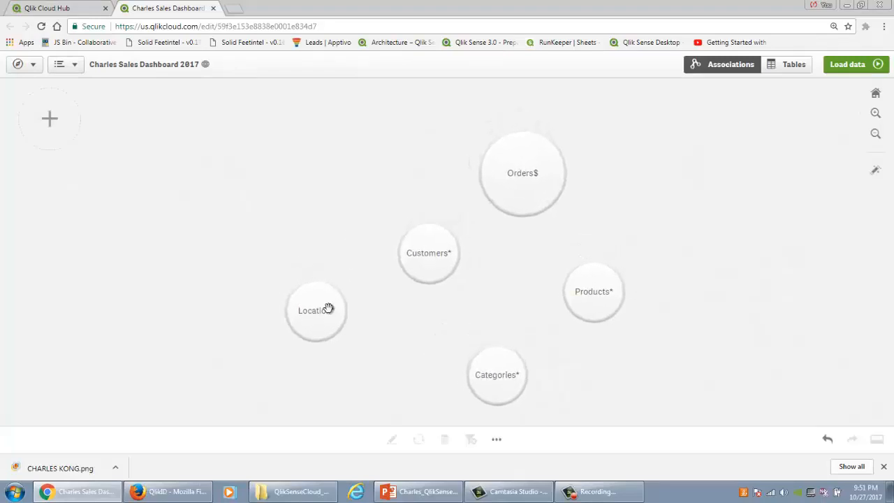
click(327, 310)
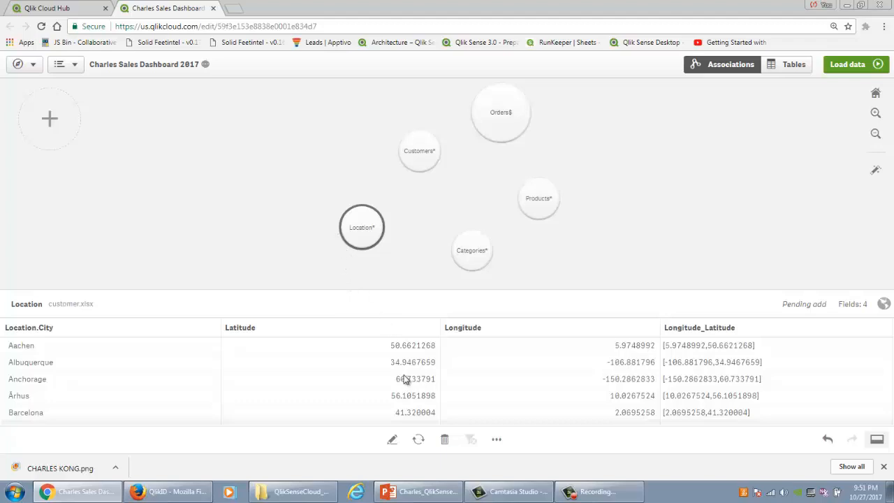
click(447, 439)
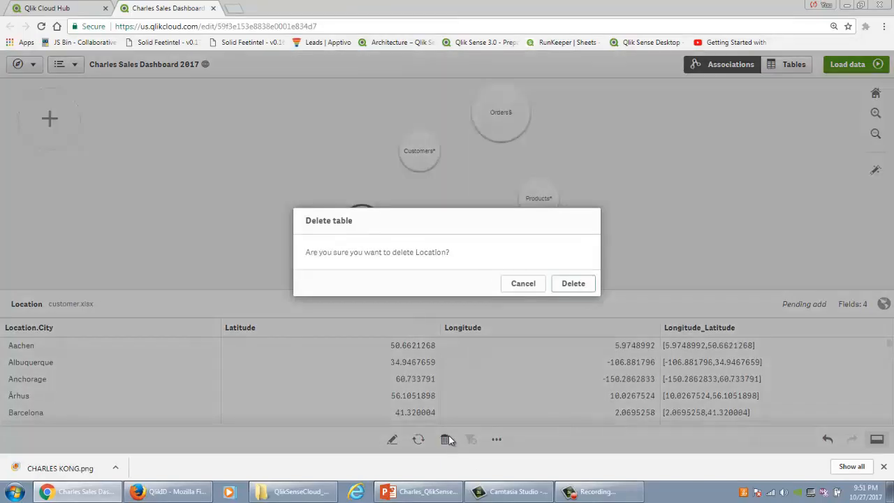
click(572, 283)
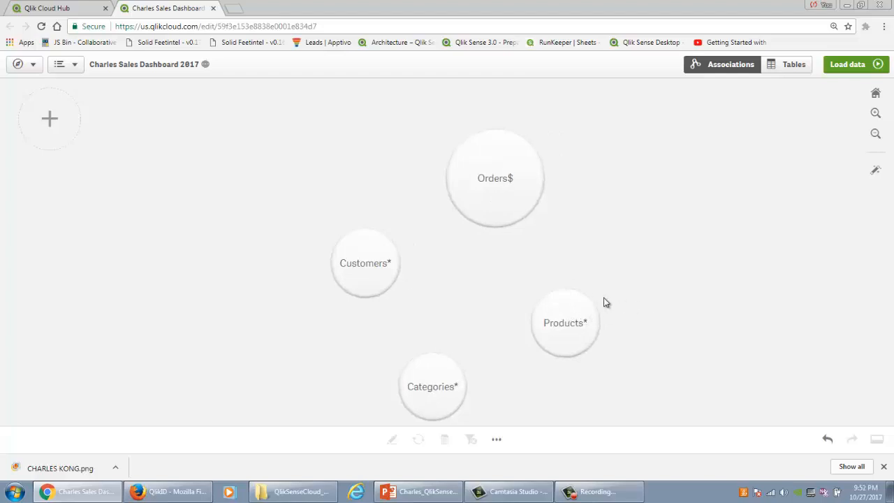
Step: Preview the Categories table and automatically associate the Orders$, Customers, Products and Categories tables
click(407, 385)
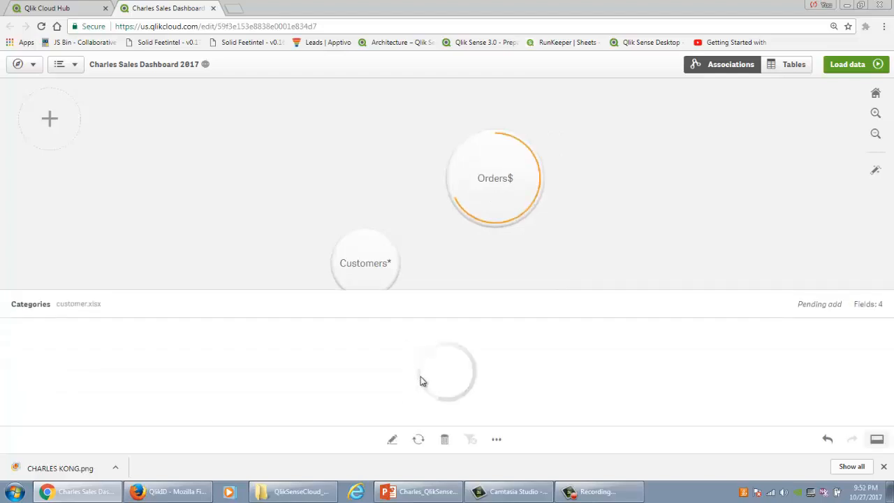
mouse_move(430, 225)
mouse_down()
mouse_move(509, 170)
mouse_move(412, 116)
mouse_move(442, 122)
mouse_move(381, 137)
mouse_move(433, 230)
mouse_up()
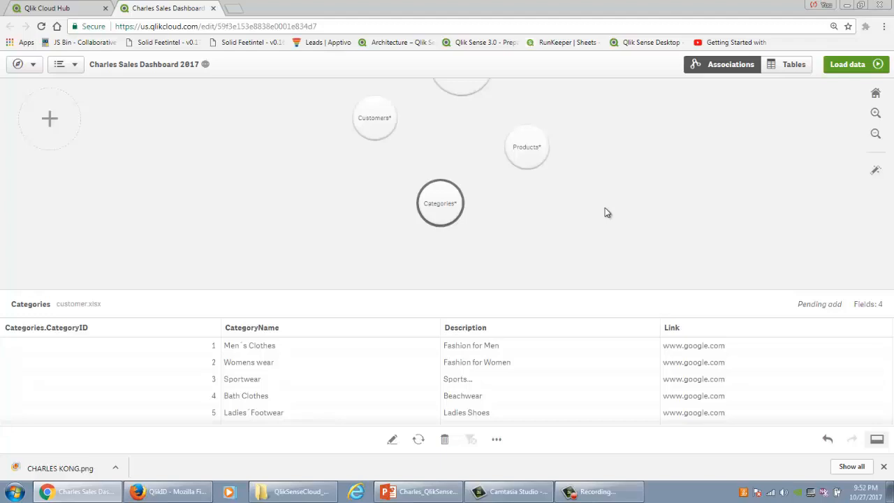
click(875, 170)
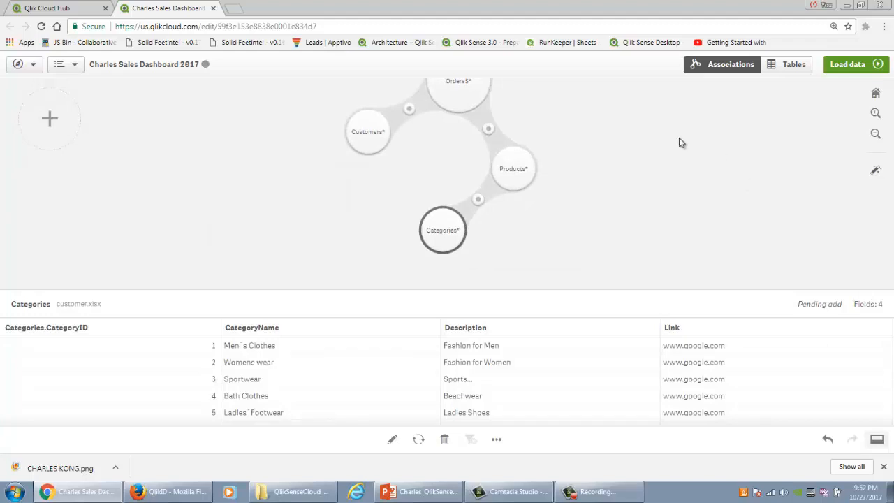
Step: Examine the key fields linking Categories with Products, Products with Orders$, and Orders$ with Customers
click(479, 201)
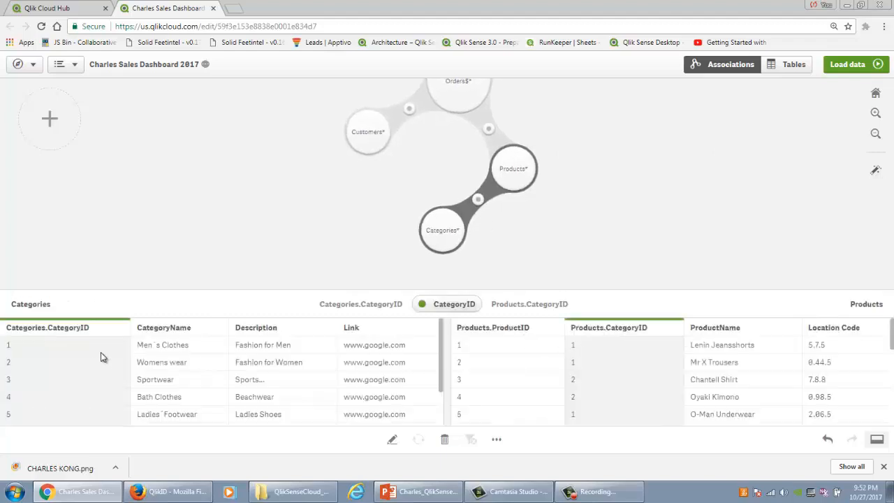
click(488, 128)
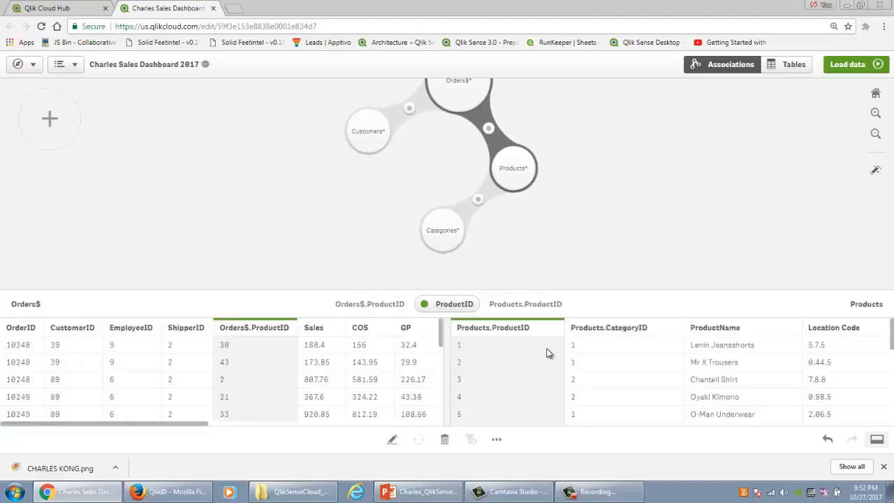
click(409, 109)
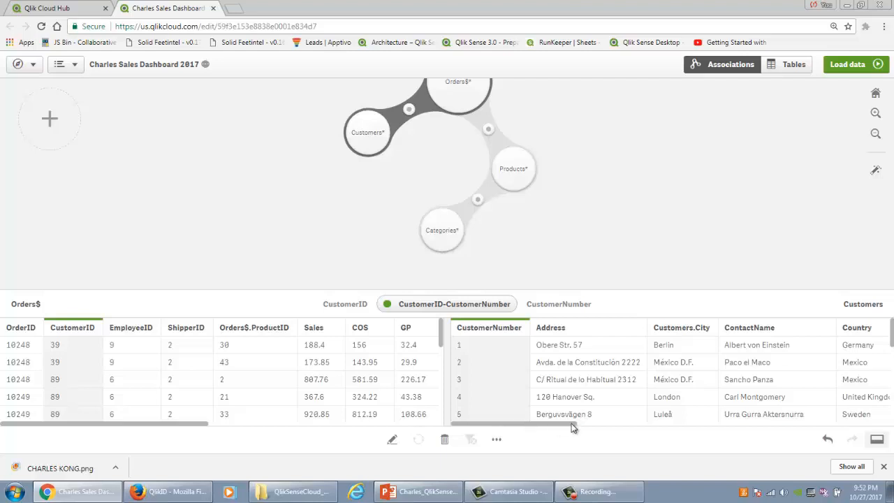
drag(571, 427, 775, 437)
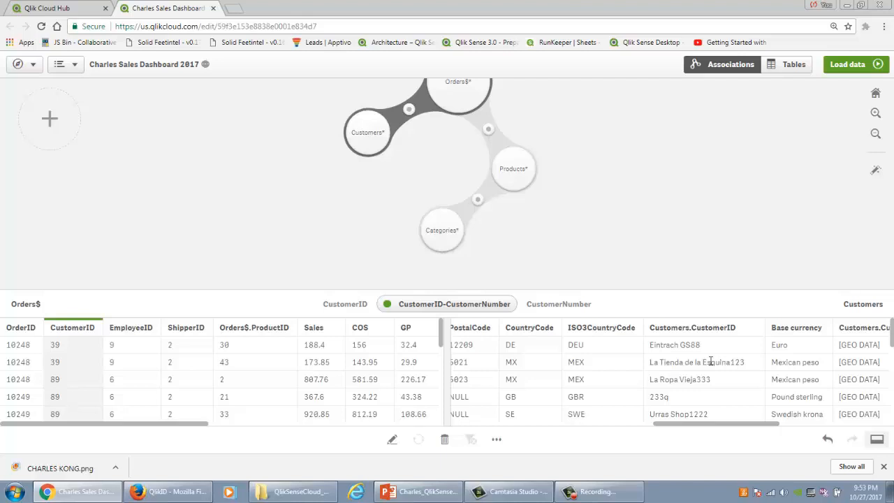
click(461, 304)
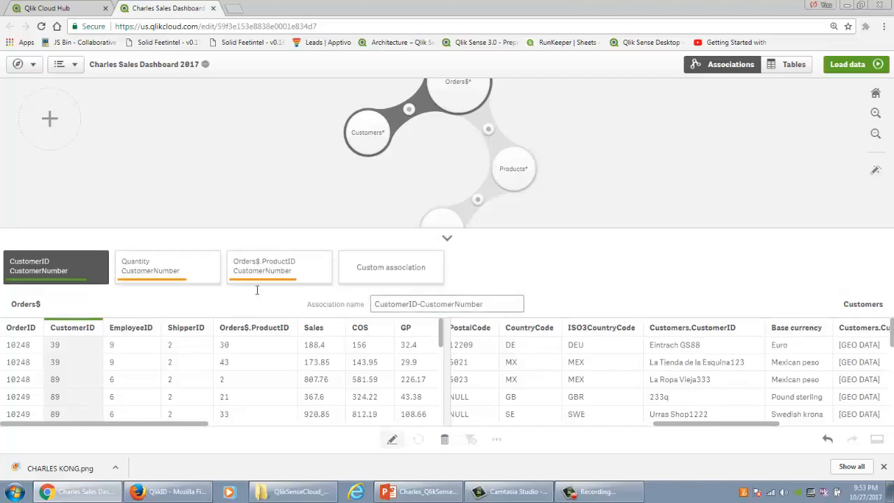
click(379, 272)
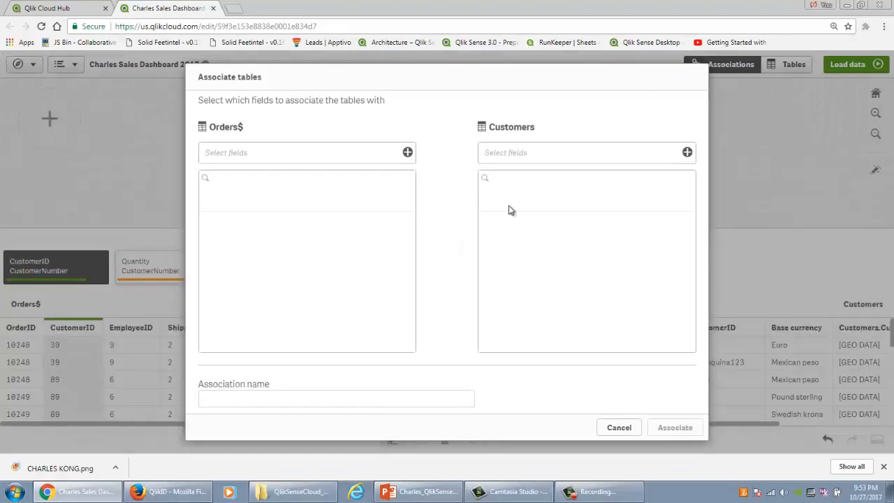
click(627, 428)
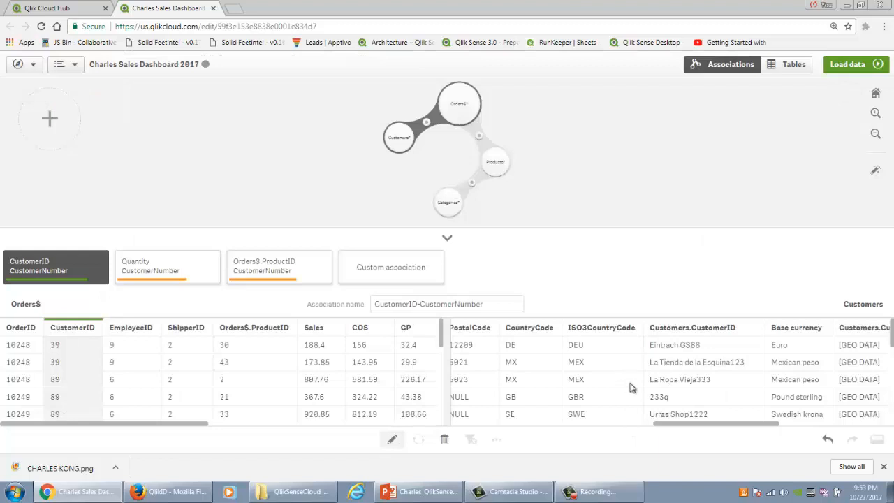
Step: Load the associated data into the app and return to editing the sheet
click(849, 67)
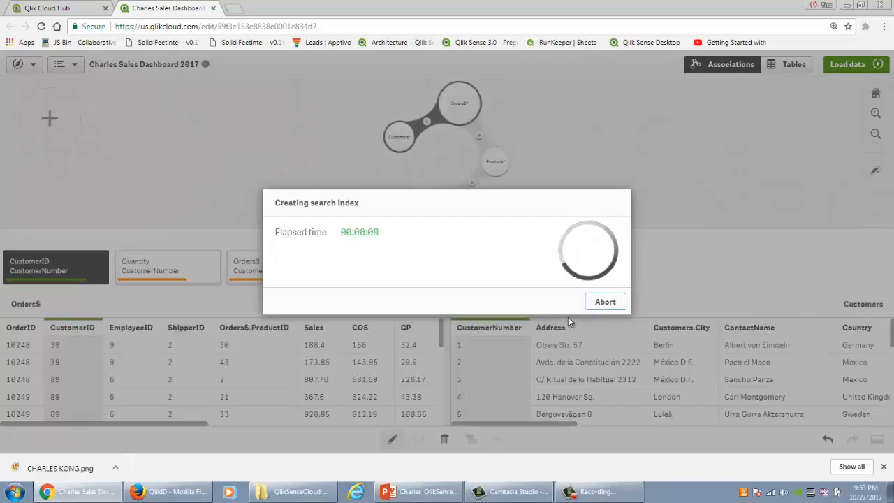
click(585, 293)
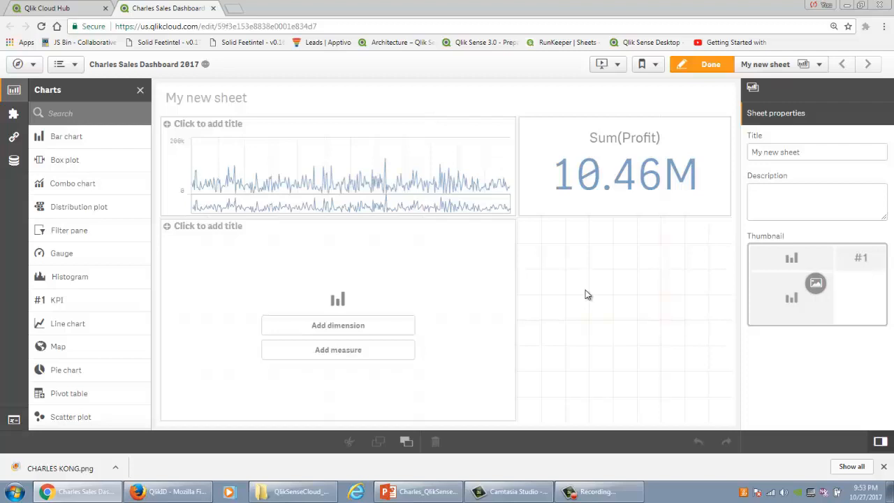
Step: Set CategoryName as the bar chart's dimension
click(375, 334)
text(c)
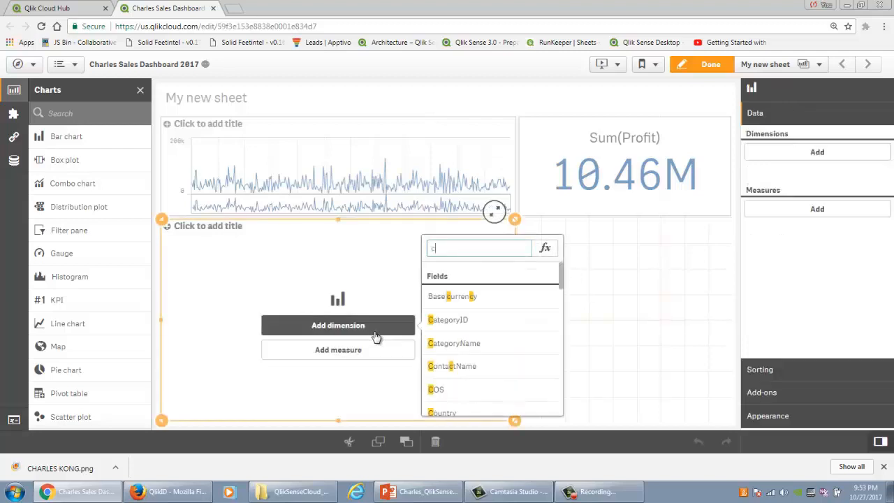
text(ate)
click(448, 322)
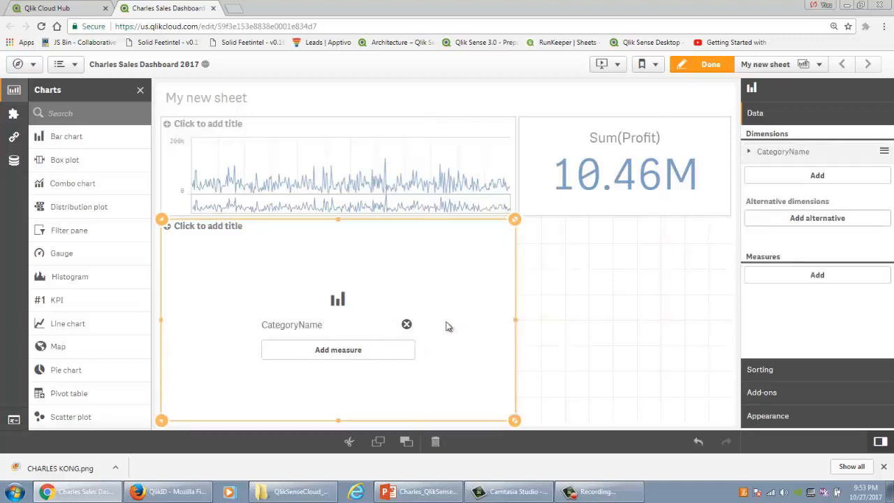
Step: Add Sum(Sales) as the measure of the CategoryName bar chart
click(394, 351)
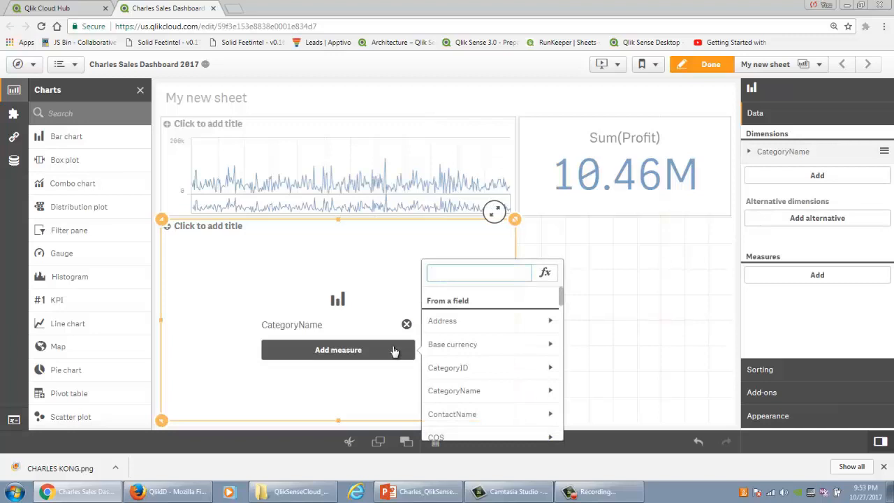
text(sa)
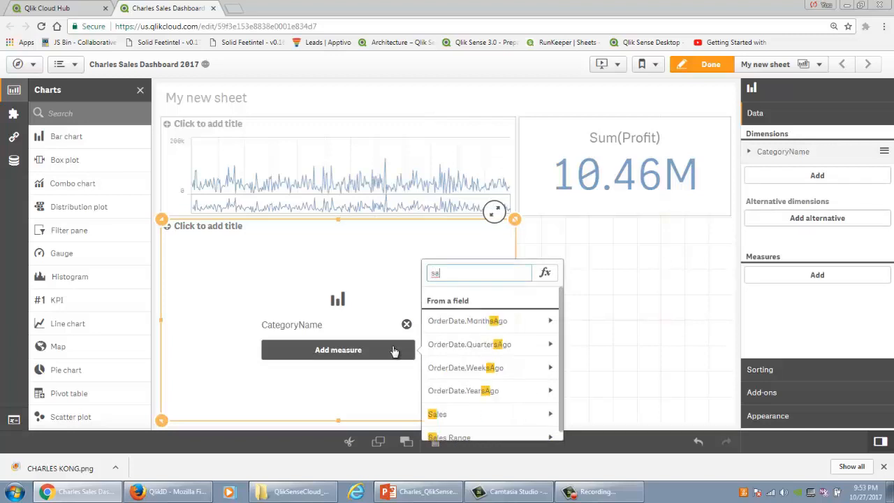
click(472, 417)
click(461, 315)
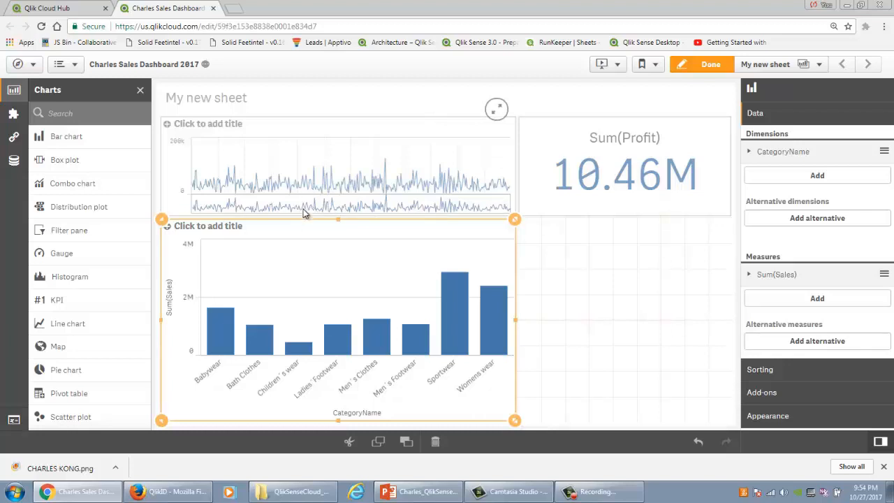
Step: Finish editing the sheet and select Womens wear, Sportwear and Men's Footwear in the category bar chart
click(710, 65)
mouse_move(523, 243)
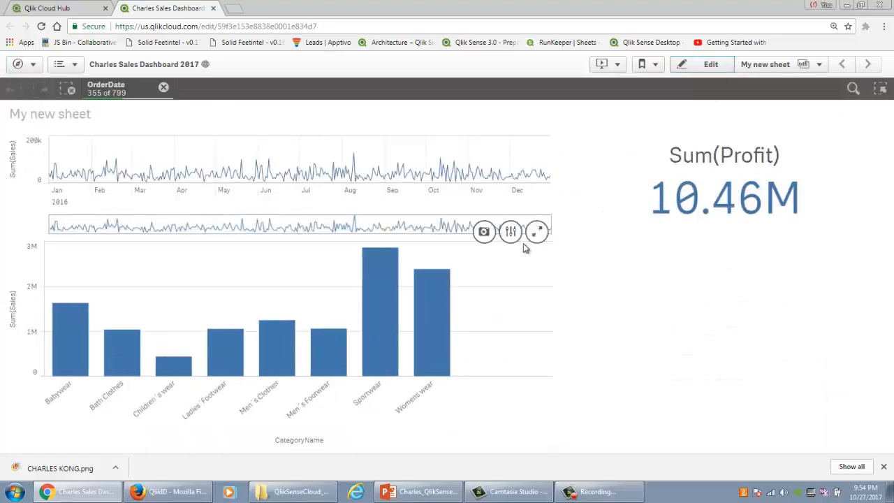
click(423, 313)
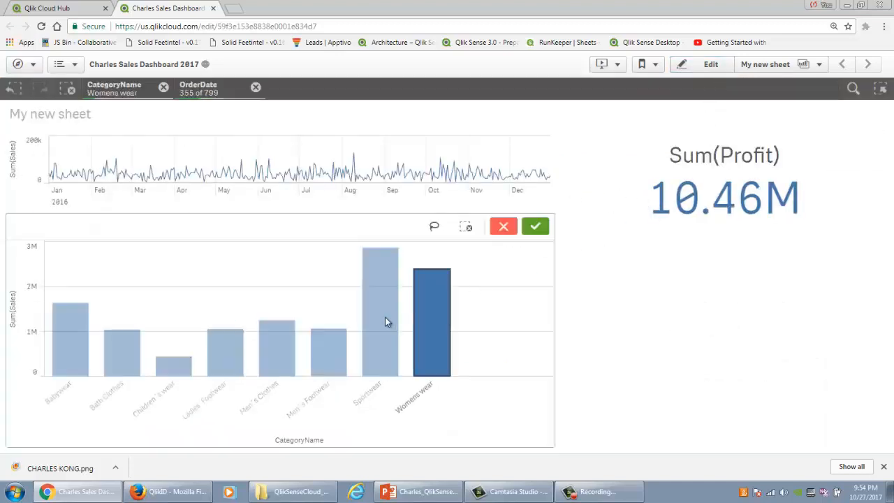
click(385, 322)
click(336, 345)
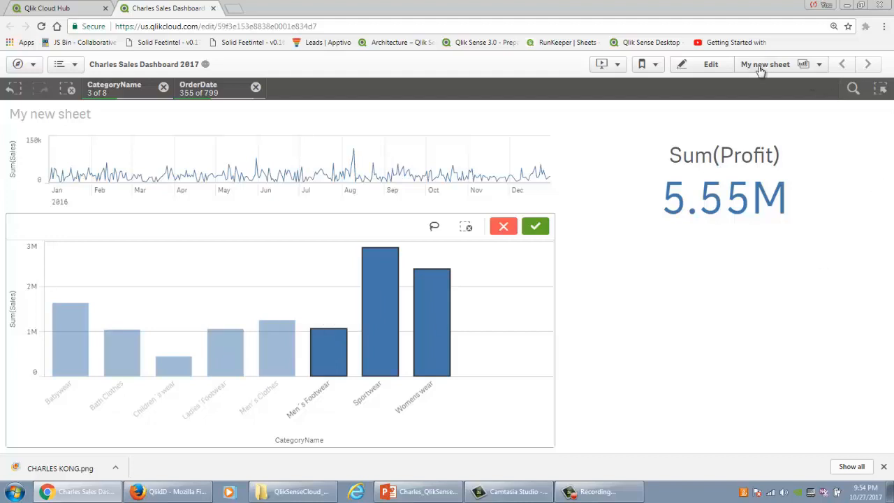
Step: Return to editing and add Country and CustomerName filter panes side by side below the profit KPI, narrowing the Country pane to make room
click(722, 70)
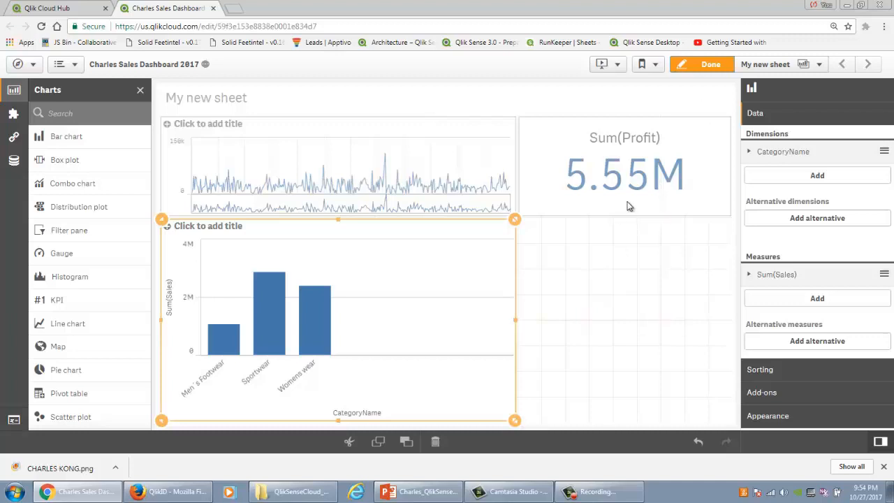
scroll(79, 278, down, 2)
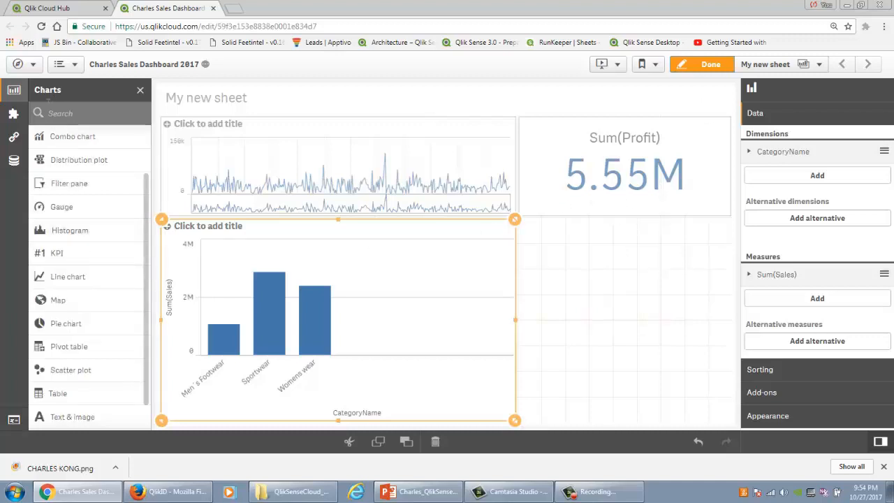
click(13, 160)
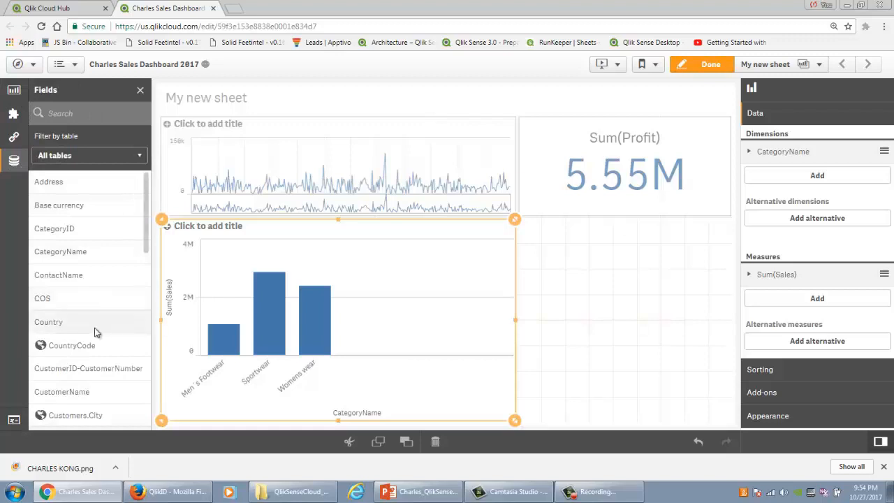
drag(96, 332, 580, 315)
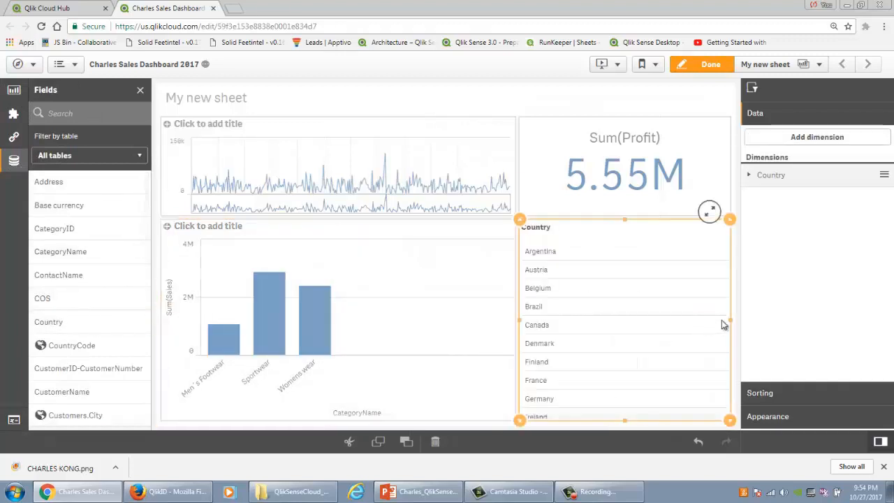
drag(731, 320, 617, 327)
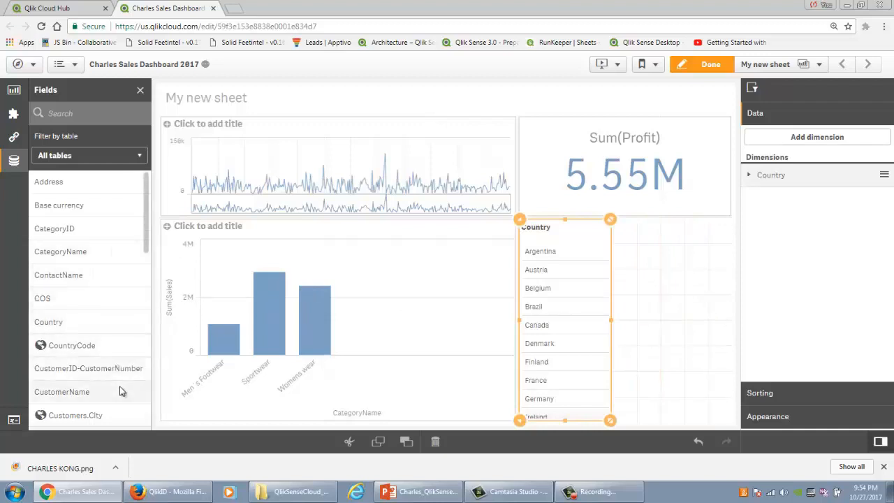
drag(120, 391, 676, 350)
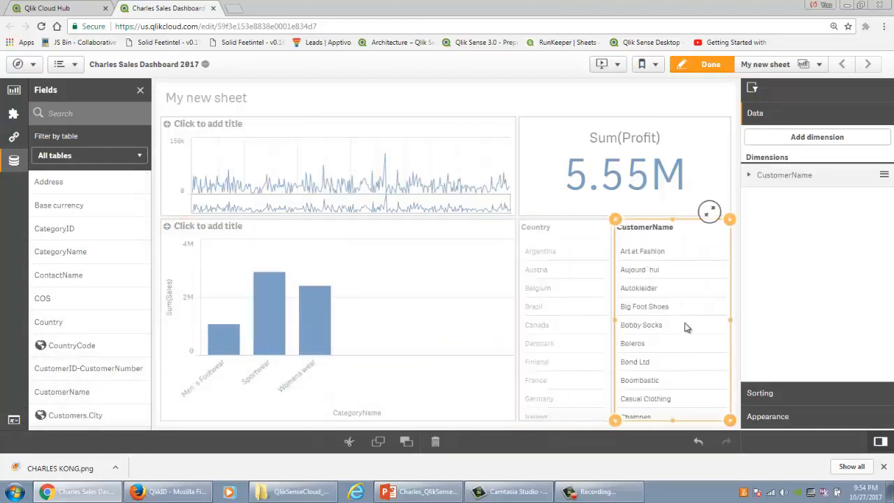
Step: Finish editing, filter the dashboard to Germany and look through the associated customer names
click(711, 64)
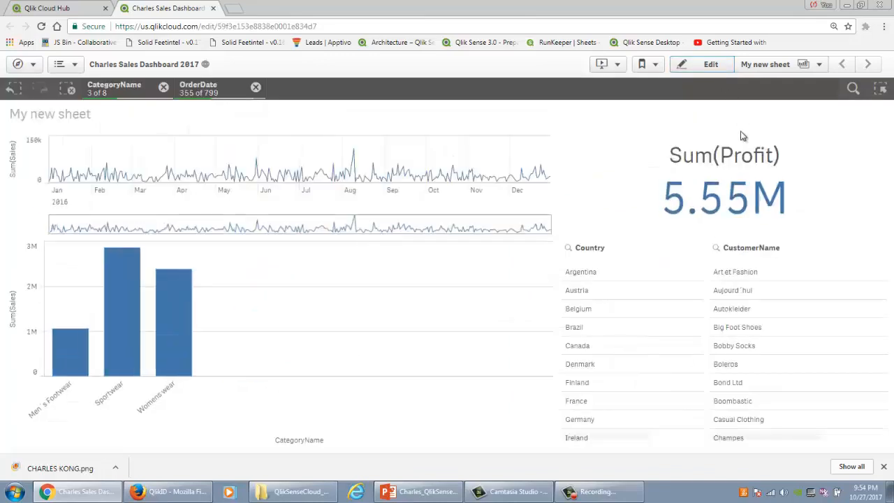
click(606, 419)
scroll(751, 356, down, 3)
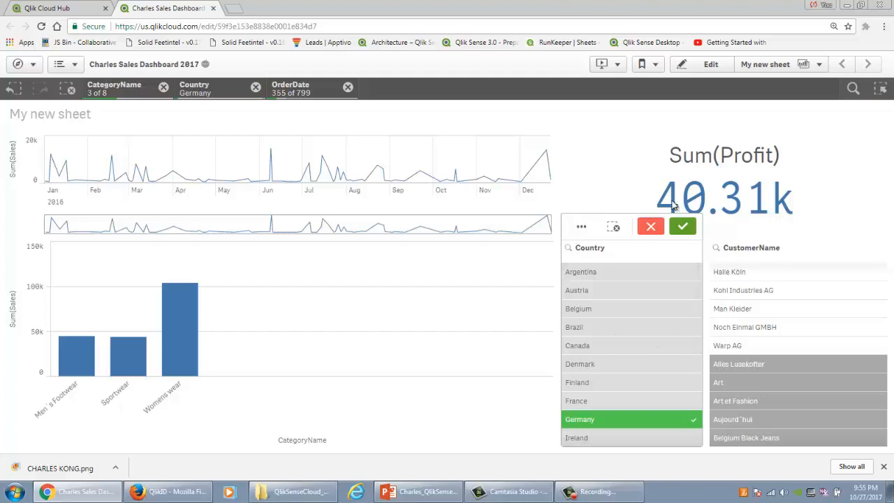
Step: Search all dimensions and fields for "prod" in the selections tool, examine the associated and excluded product names, and return to the sheet
mouse_move(826, 163)
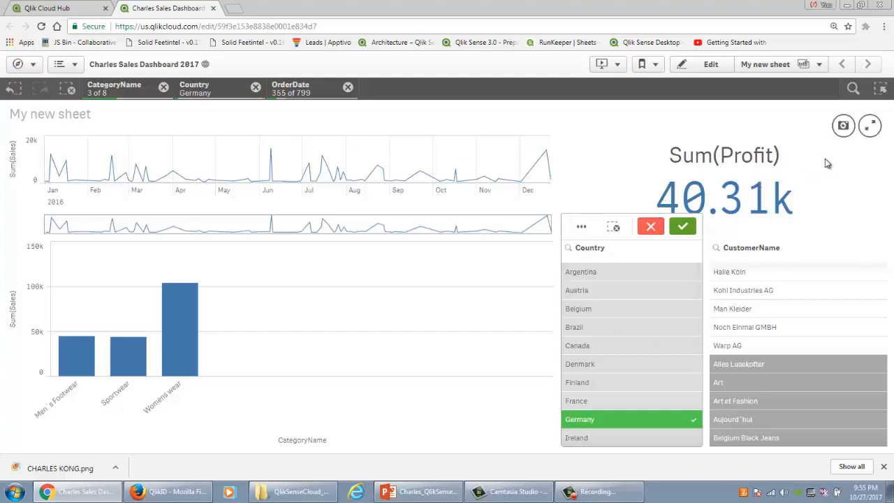
click(880, 93)
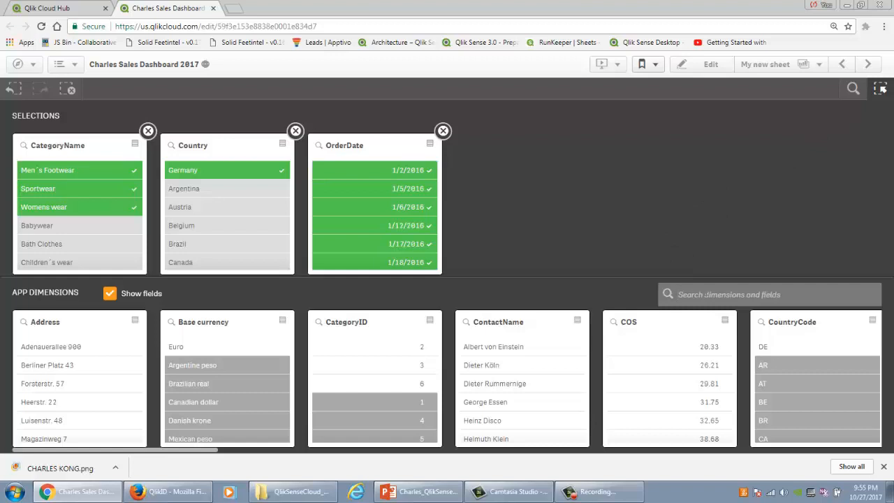
text(prod)
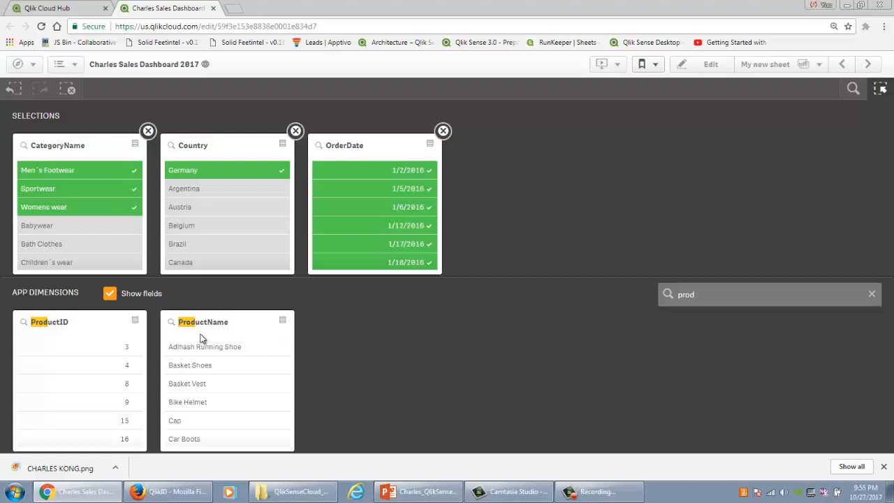
scroll(216, 355, down, 3)
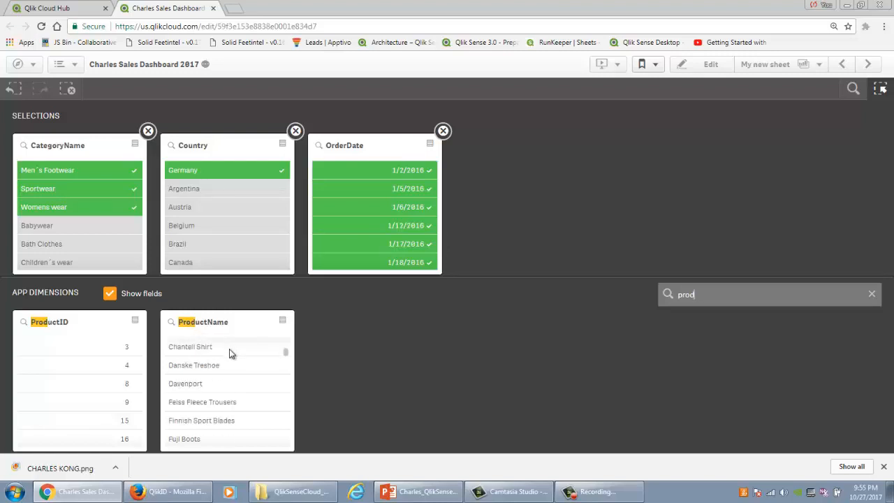
scroll(231, 356, down, 10)
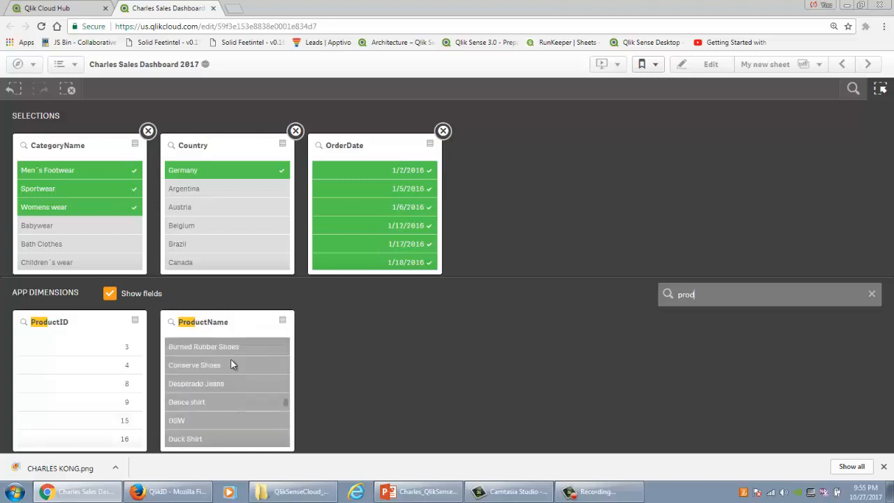
scroll(232, 364, up, 1)
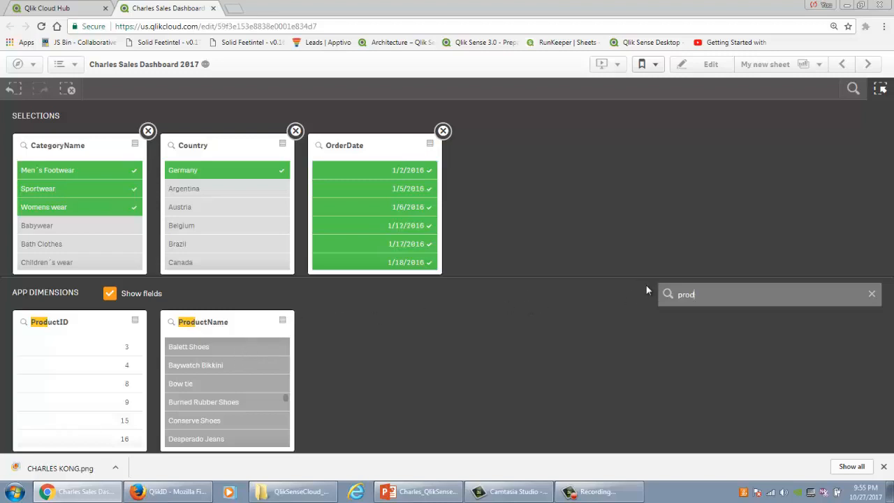
click(880, 90)
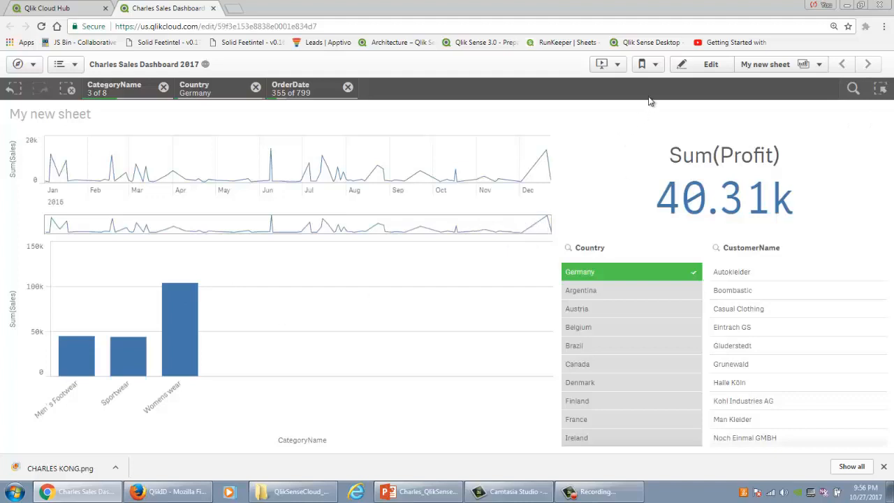
Step: Clear the OrderDate, Country and CategoryName selections
click(348, 87)
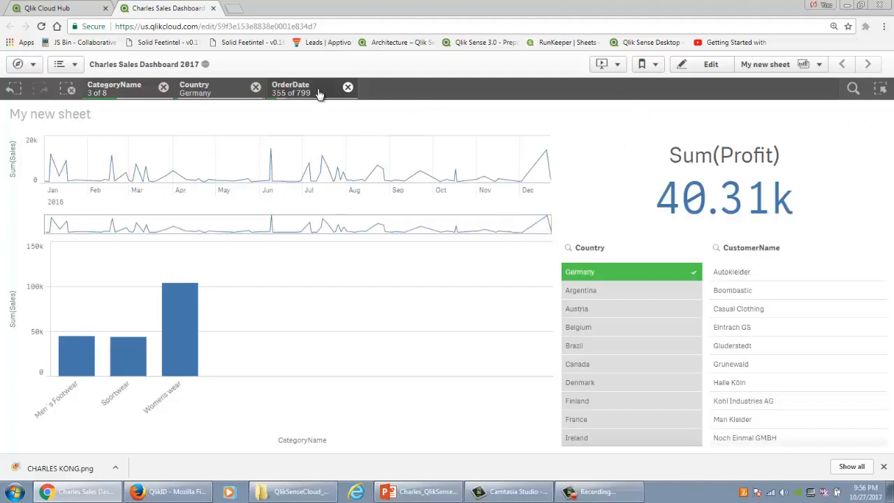
click(255, 88)
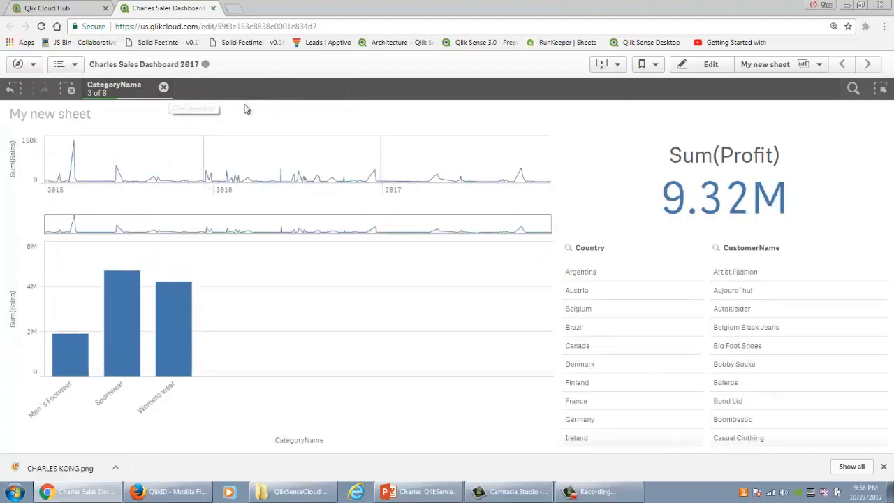
click(163, 86)
Step: Return to editing the sheet and delete the CustomerName and Country filter panes
click(703, 65)
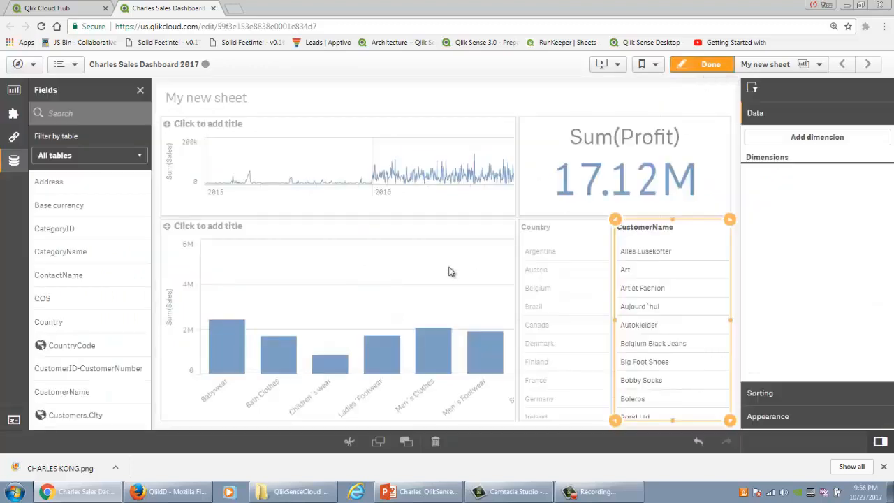
key(Delete)
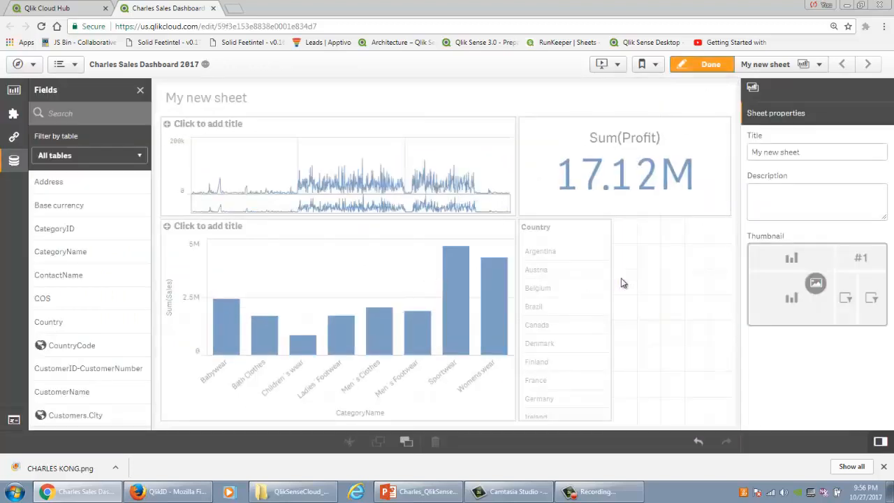
click(599, 283)
key(Delete)
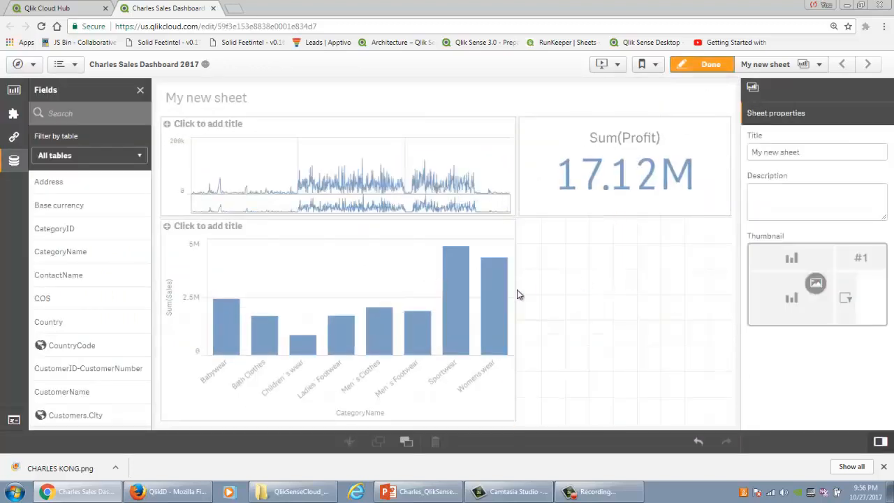
Step: Label the bar chart's CategoryName dimension as Category
click(381, 277)
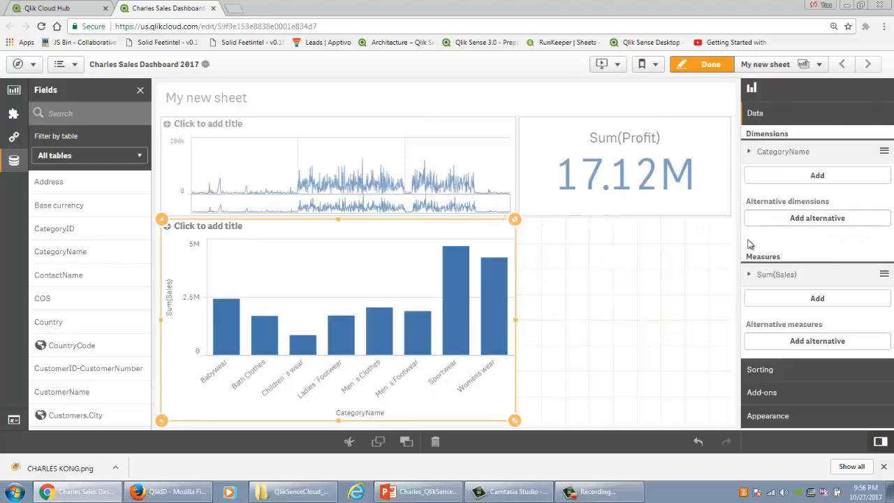
click(793, 154)
click(790, 230)
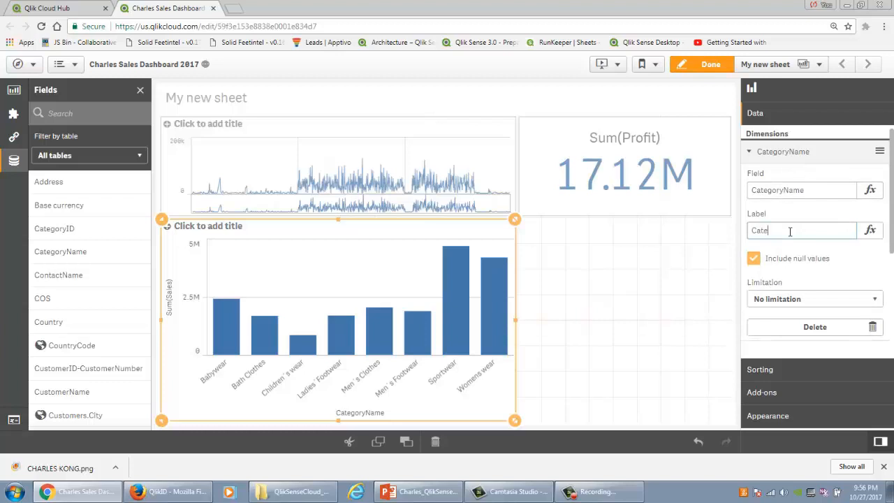
Step: Limit the bar chart's Category dimension by an exact value of >= 5
scroll(795, 231, down, 2)
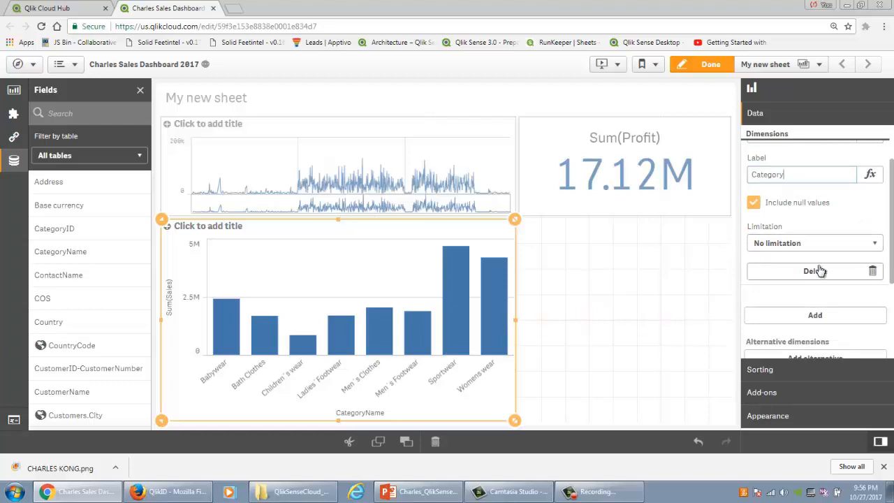
click(790, 244)
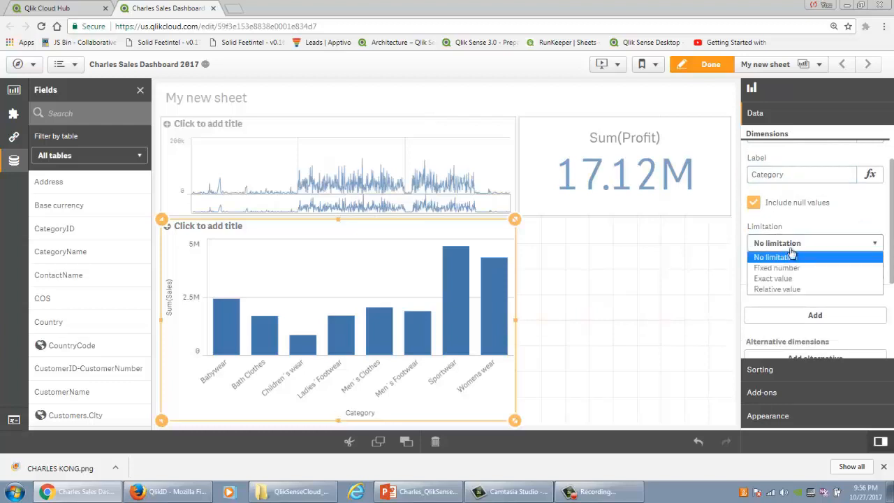
click(787, 277)
click(784, 291)
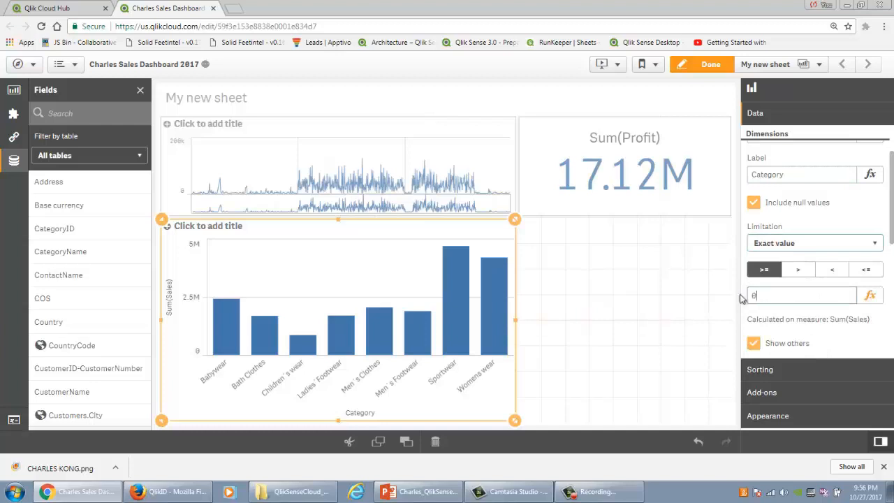
text(5)
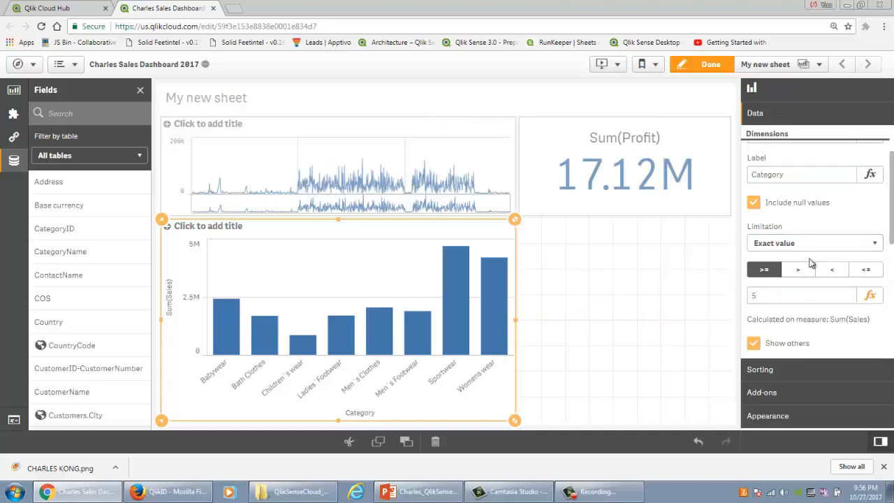
click(704, 288)
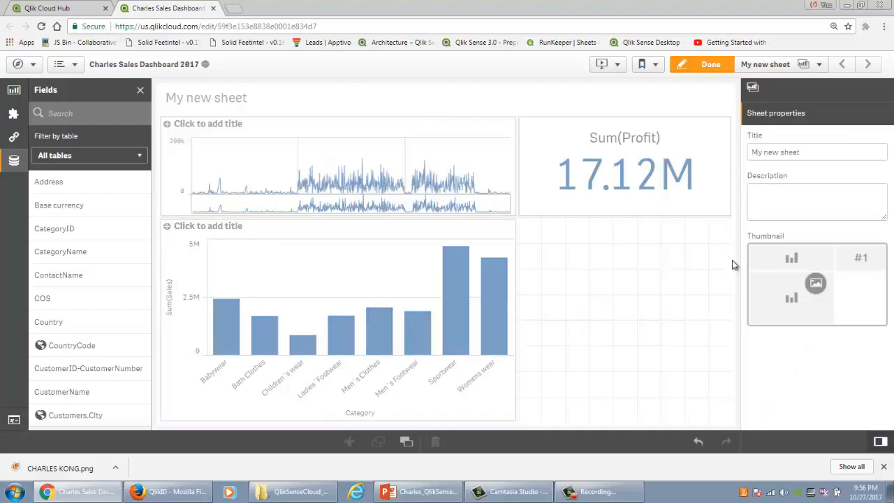
Step: Limit the bar chart's Category dimension to a fixed number, showing the top 5
click(494, 335)
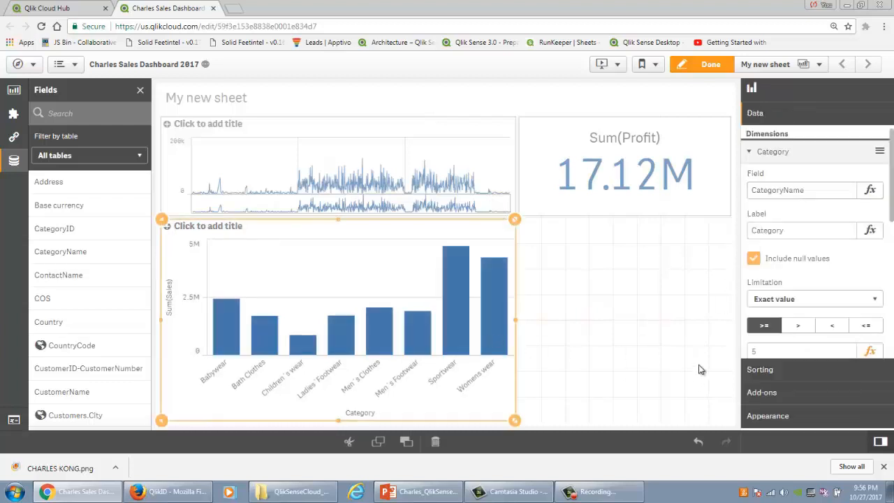
click(781, 299)
click(780, 320)
scroll(781, 312, down, 1)
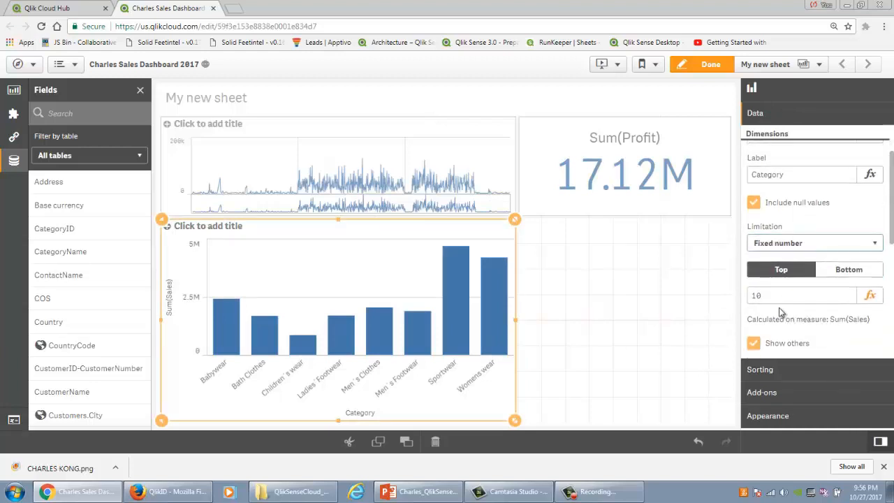
drag(765, 296, 678, 296)
text(5)
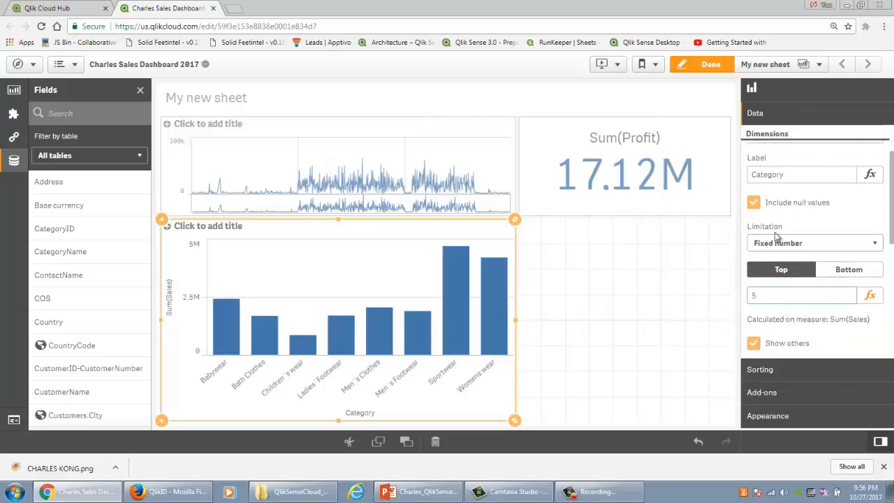
Step: Change the Category dimension's fixed-number limit to the top 3
drag(760, 296, 705, 300)
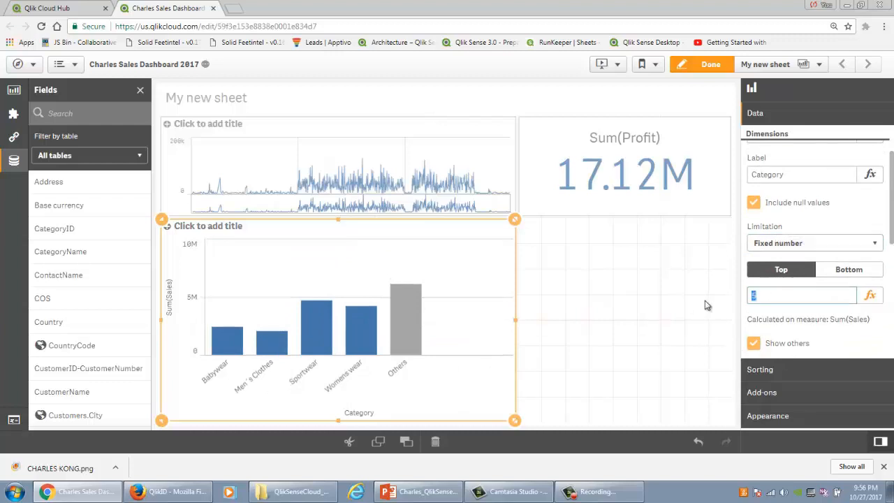
text(43)
drag(766, 299, 738, 301)
text(3)
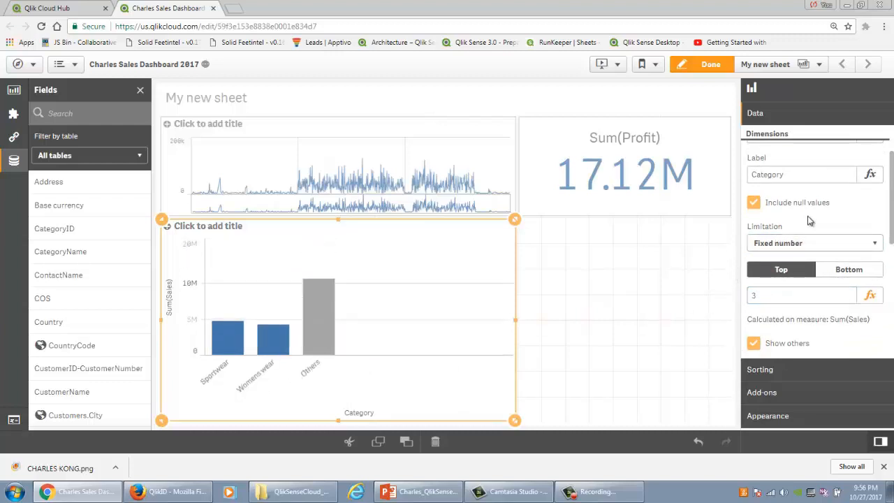
Step: Set the Category dimension to No limitation and add Country as an alternative dimension of the bar chart
click(798, 244)
click(798, 255)
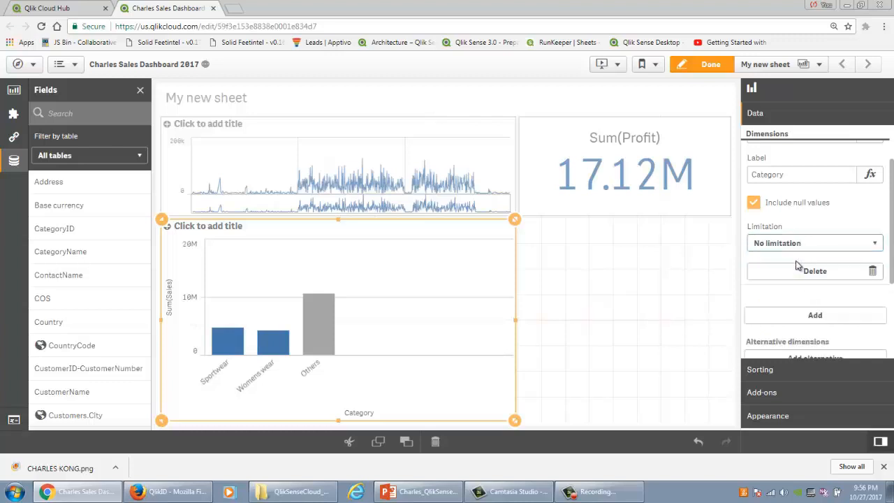
scroll(813, 279, down, 1)
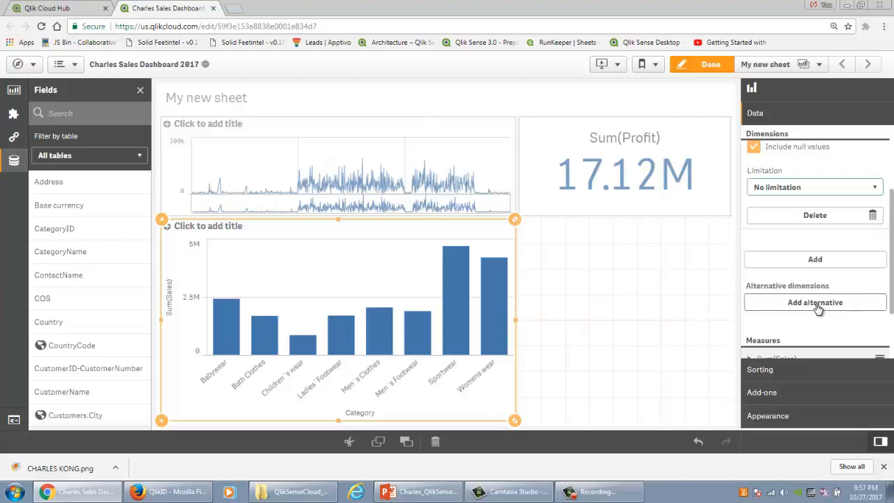
click(815, 302)
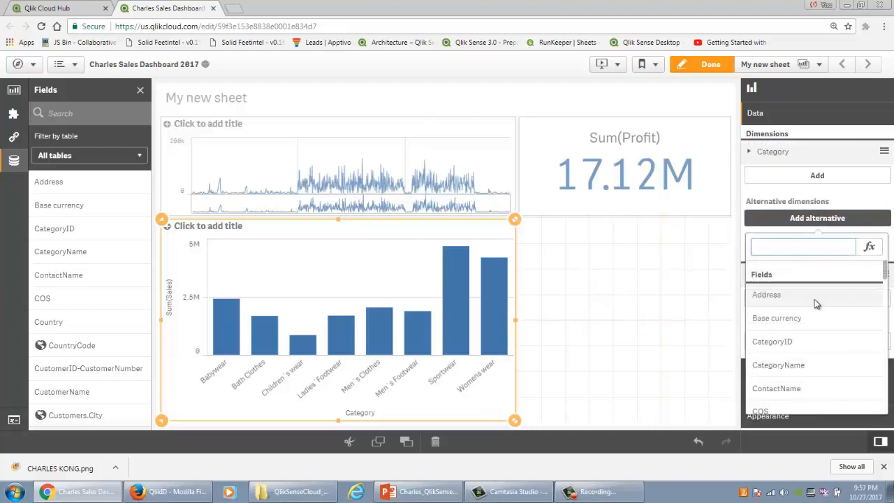
text(country)
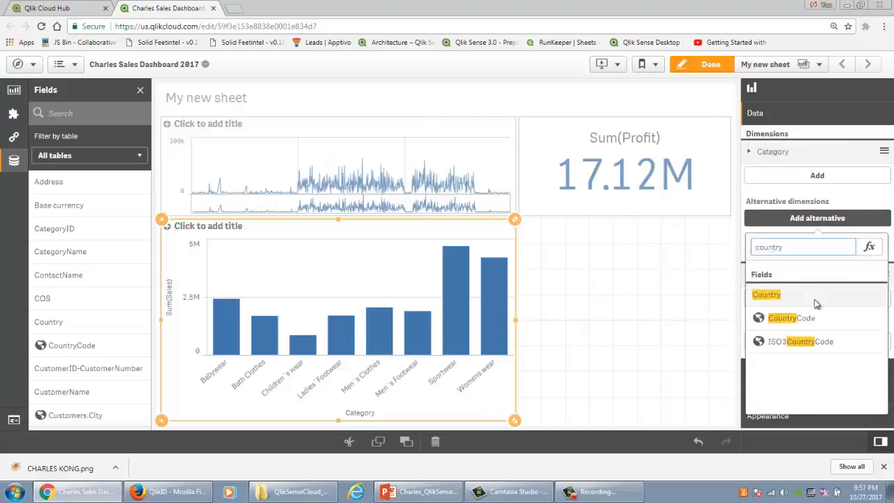
click(775, 295)
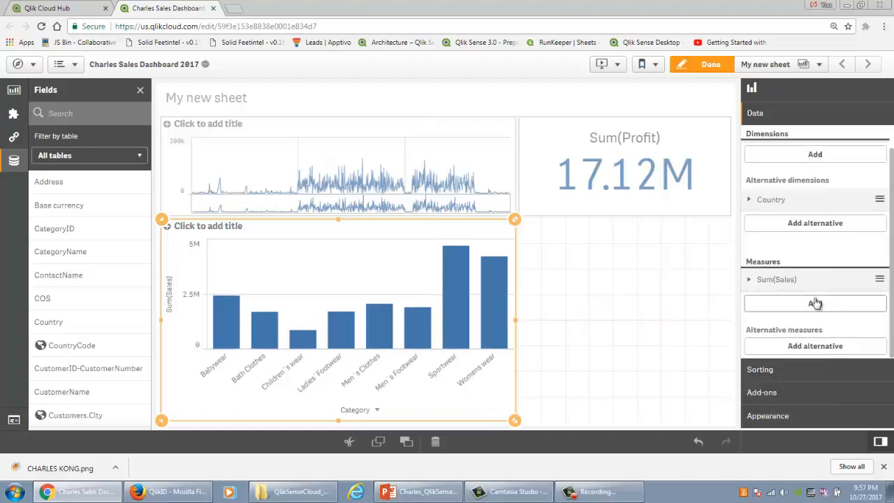
click(810, 346)
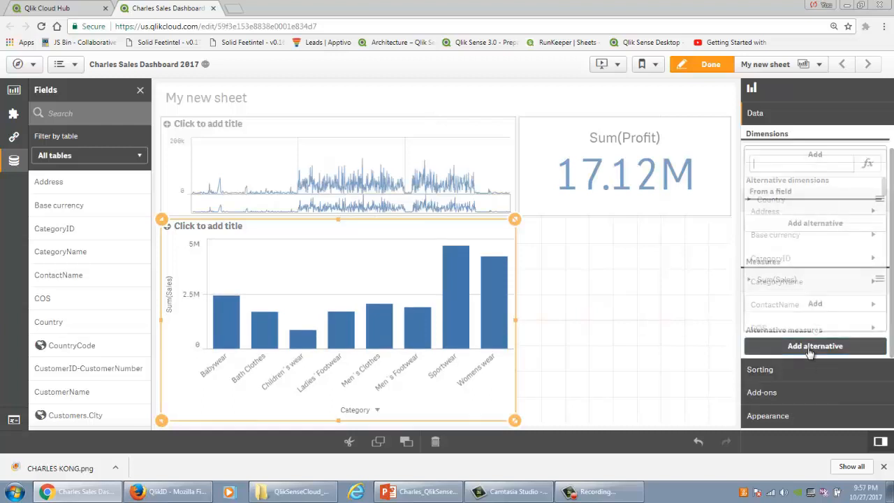
text(Produ)
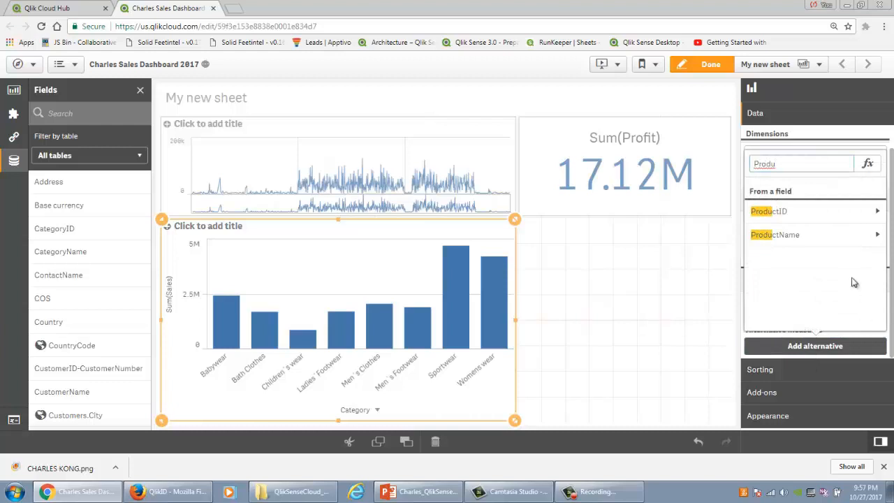
click(841, 241)
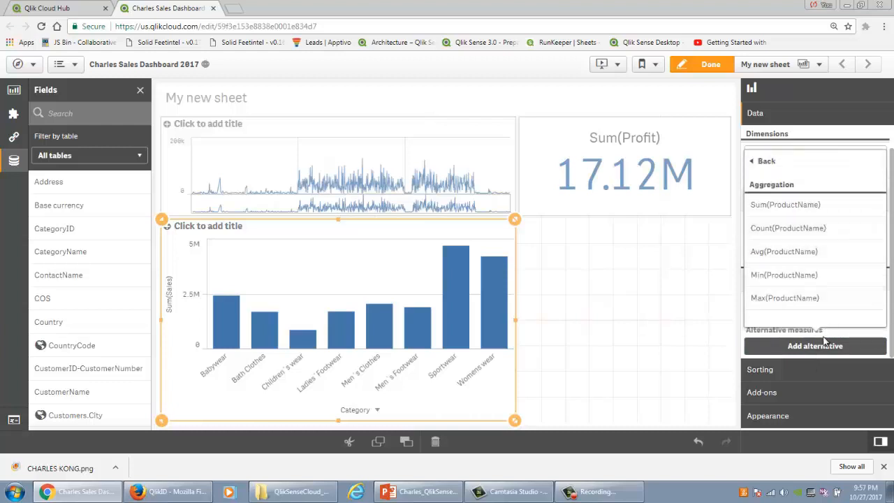
click(692, 279)
click(507, 311)
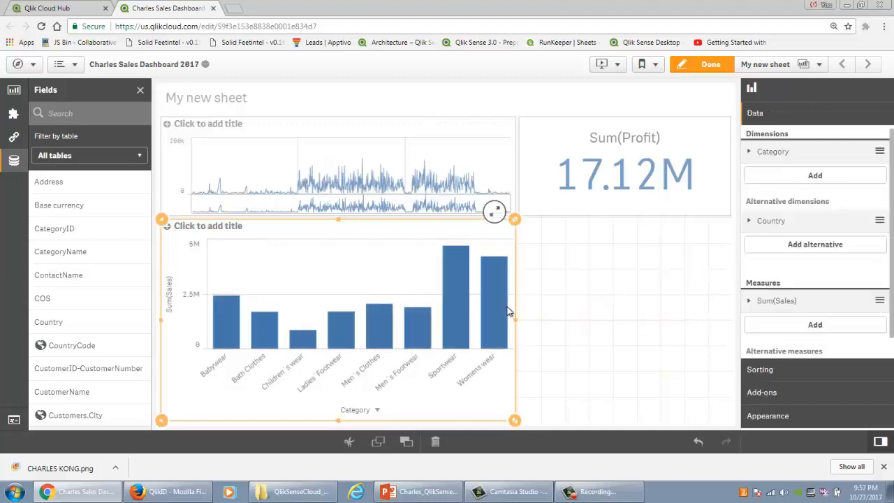
Step: Add ProductName as another alternative dimension of the bar chart
click(792, 250)
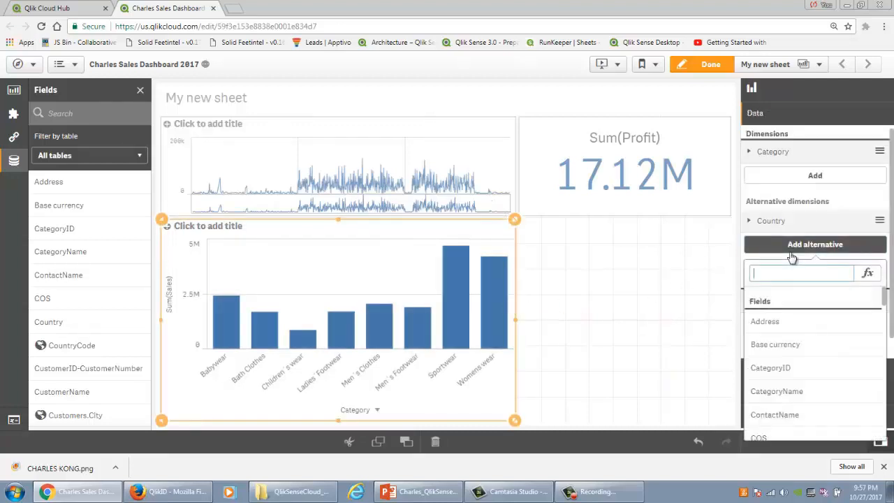
text(prod)
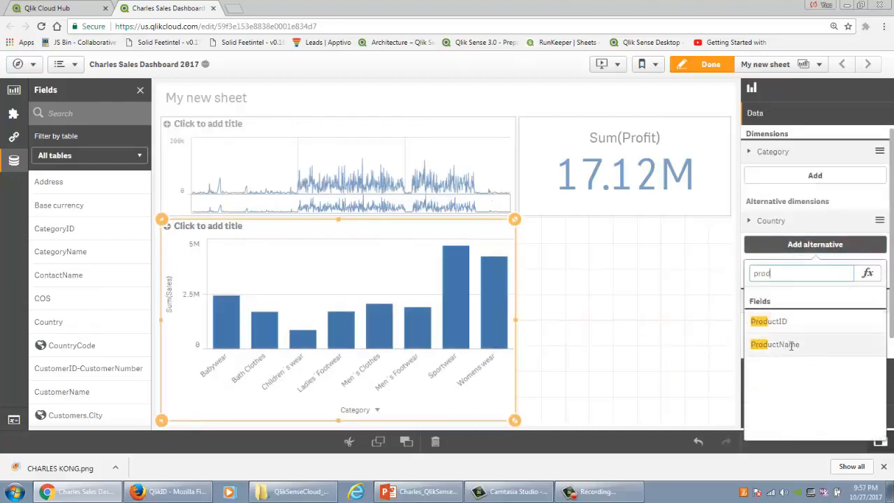
click(790, 343)
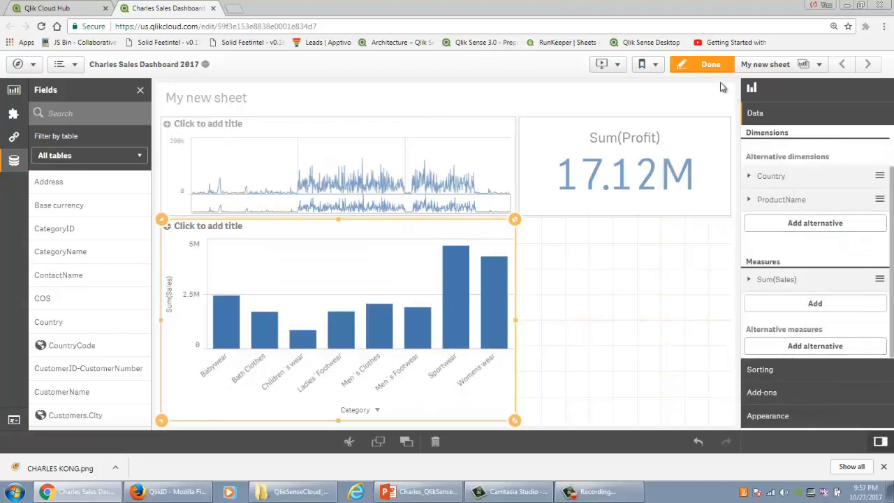
Step: Preview the bar chart by ProductName and by Country outside edit mode, discarding the dimension change on returning to editing
click(706, 63)
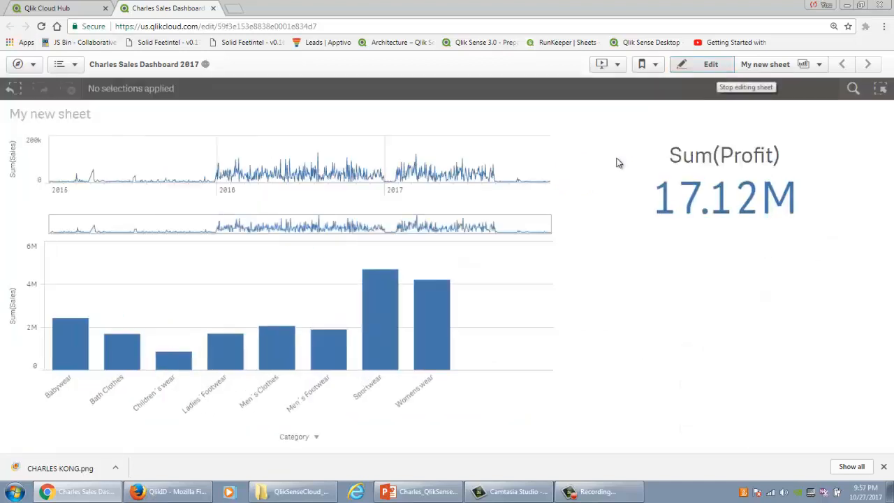
click(312, 438)
click(308, 416)
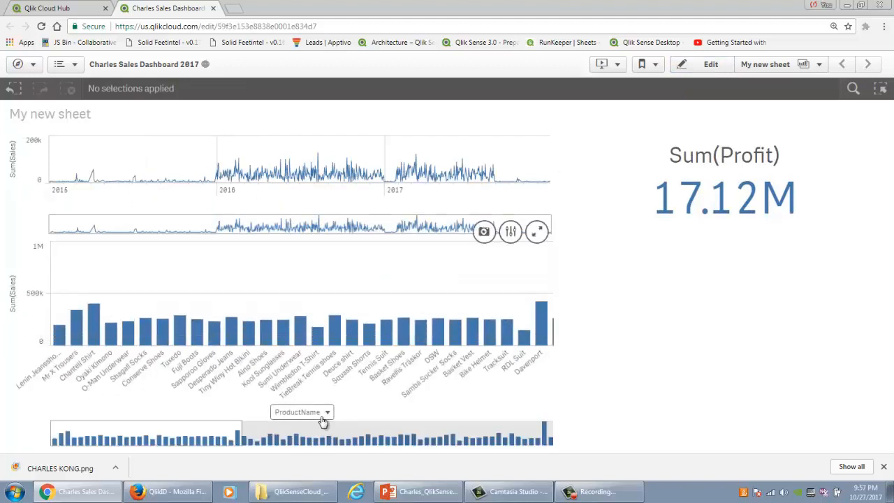
click(319, 413)
click(319, 375)
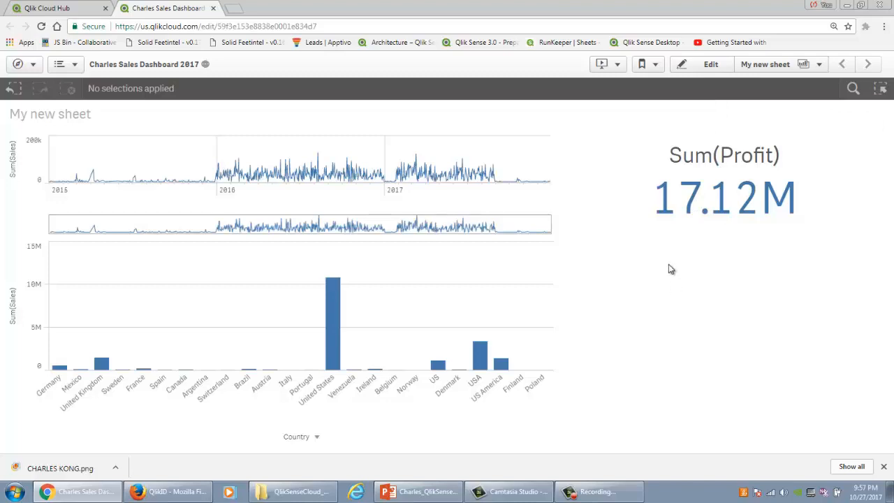
click(722, 68)
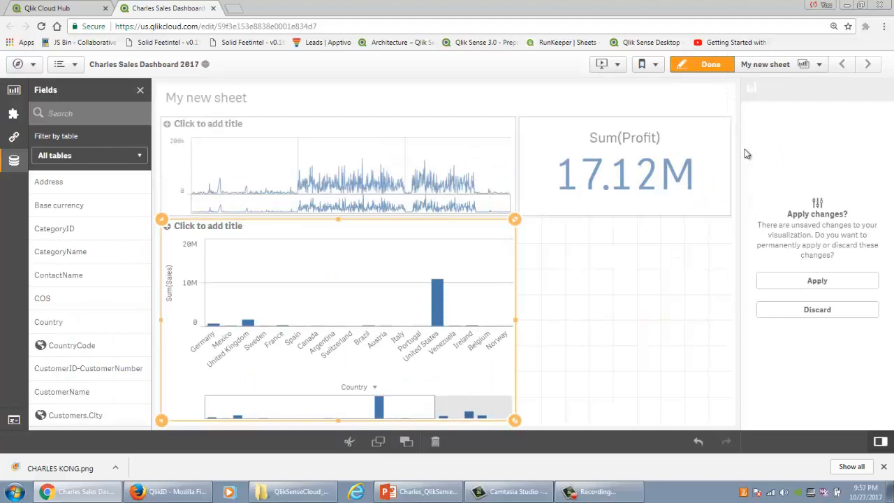
click(842, 312)
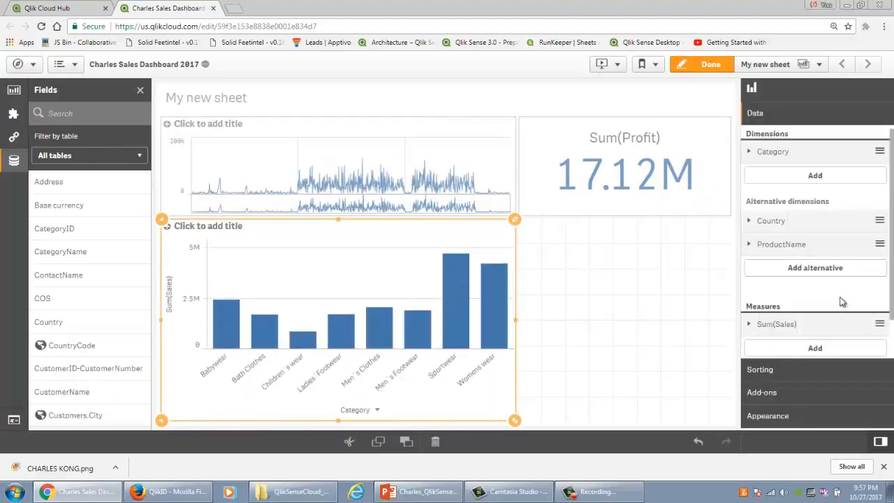
Step: Label the bar chart's Sum(Sales) measure as Sales and set its number formatting to Money
scroll(829, 327, down, 1)
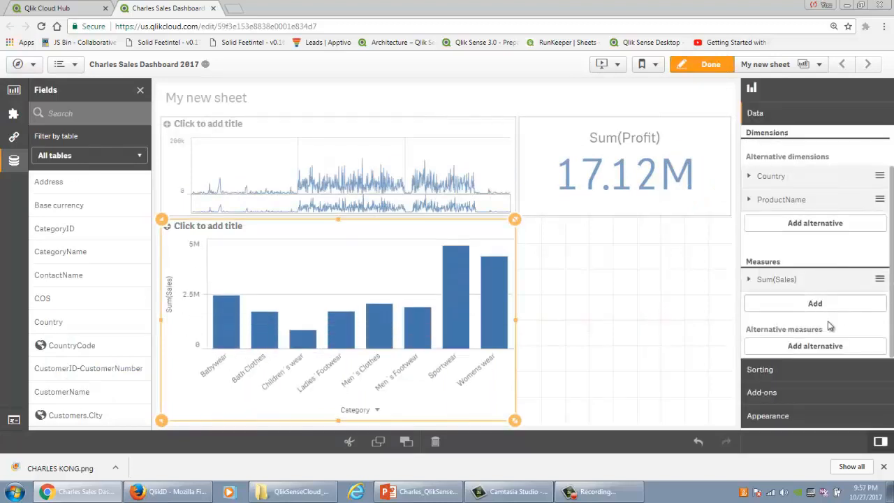
click(806, 280)
scroll(806, 280, down, 2)
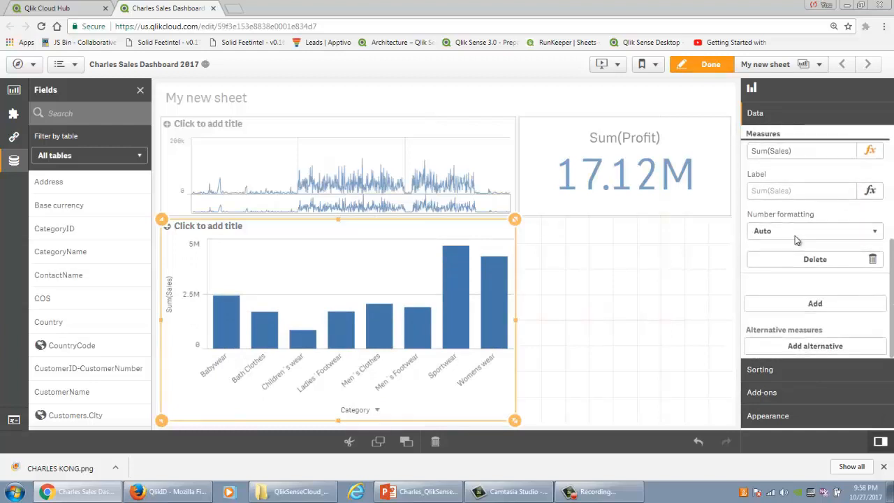
click(778, 190)
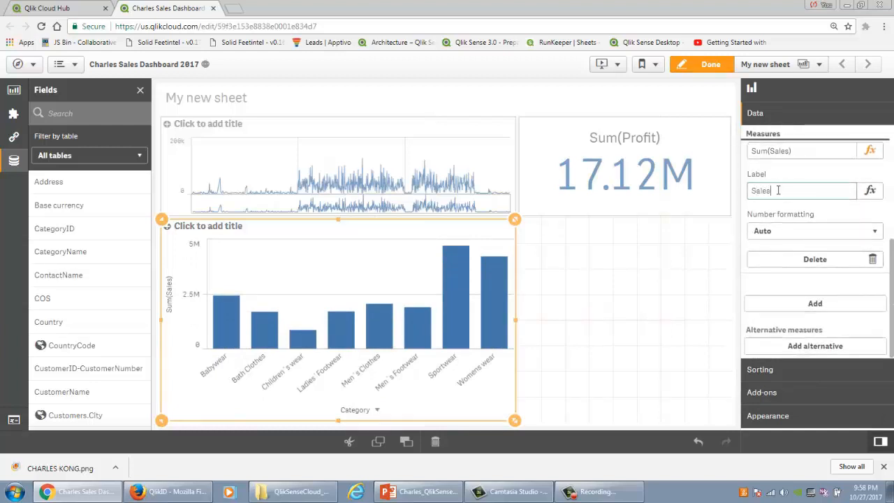
text(Sales)
click(782, 232)
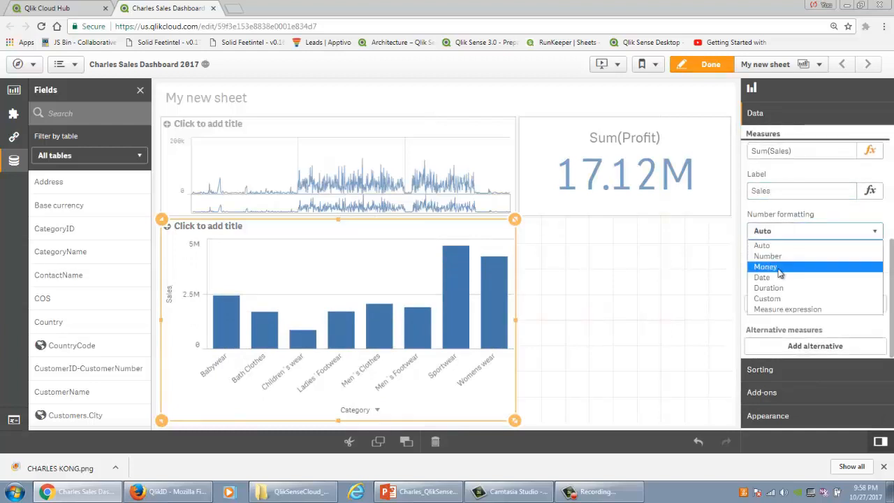
click(780, 268)
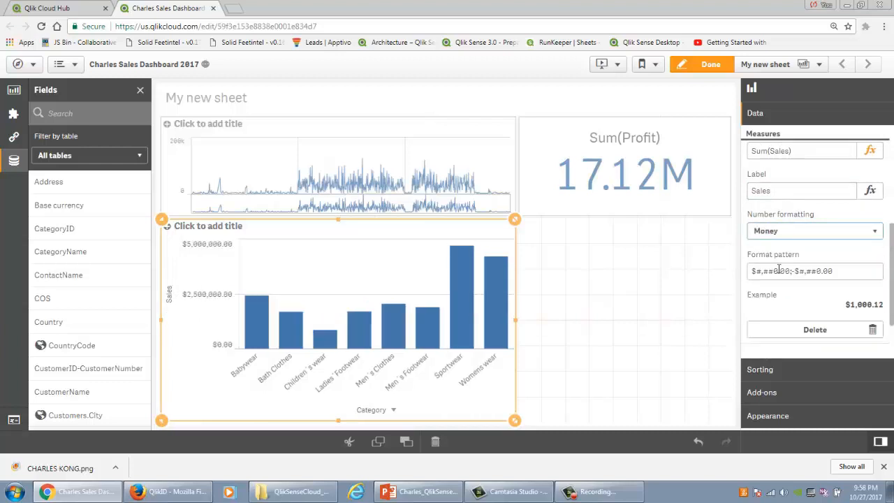
scroll(780, 264, down, 2)
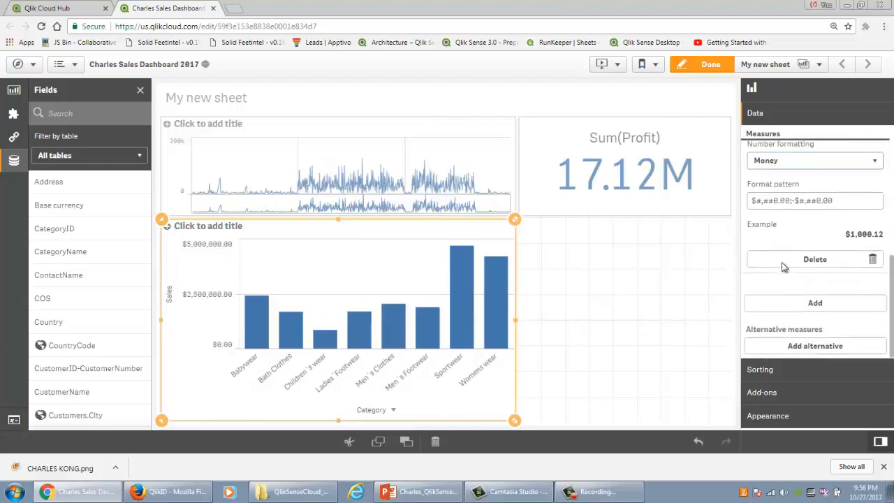
click(800, 371)
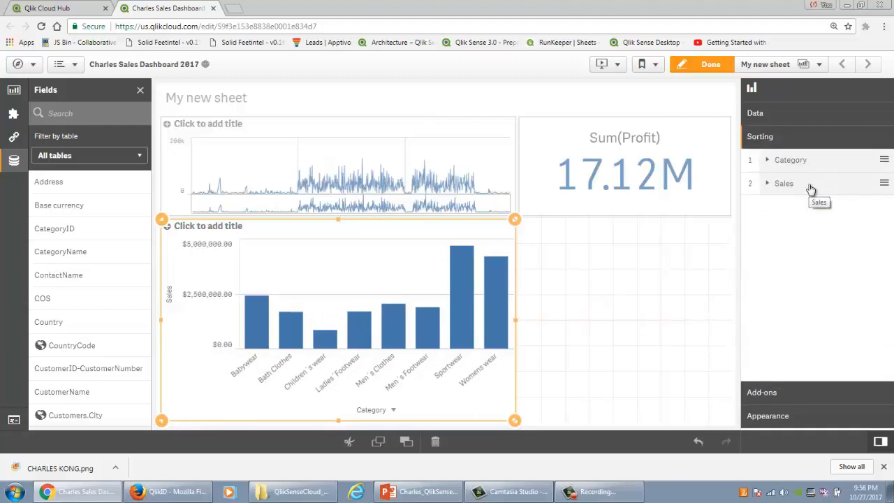
drag(810, 190, 838, 174)
Step: Add a reference line labelled Target to the bar chart
click(801, 394)
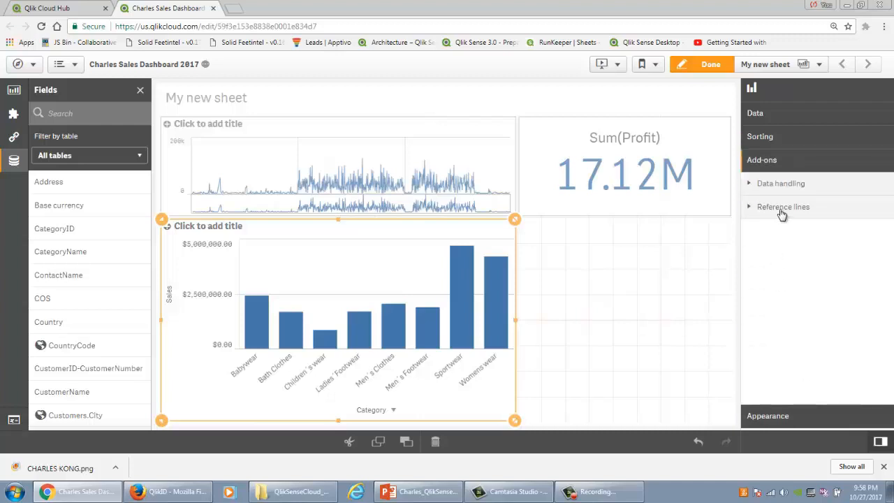
click(780, 210)
click(780, 233)
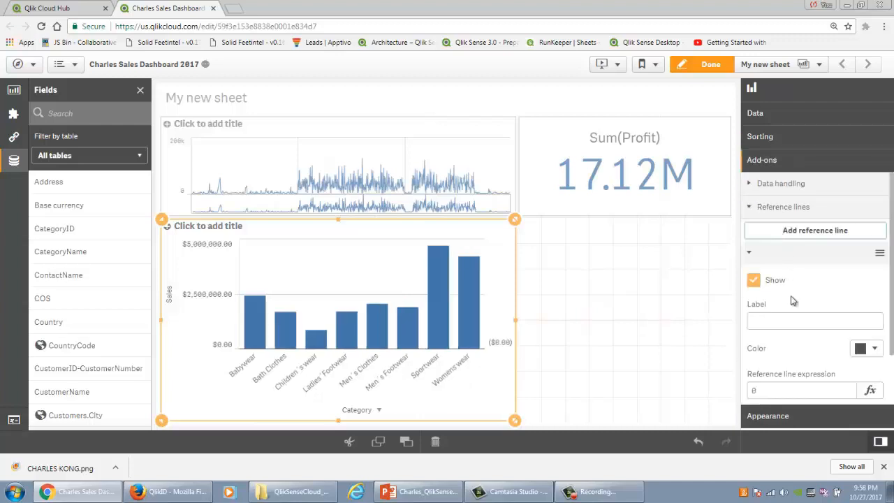
scroll(814, 290, down, 1)
click(812, 264)
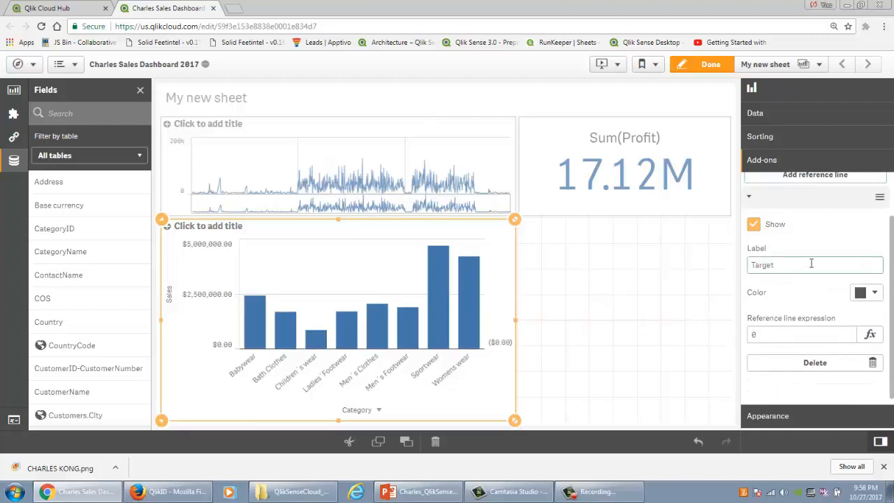
Step: Colour the Target reference line green and set its expression to 4000000
click(874, 294)
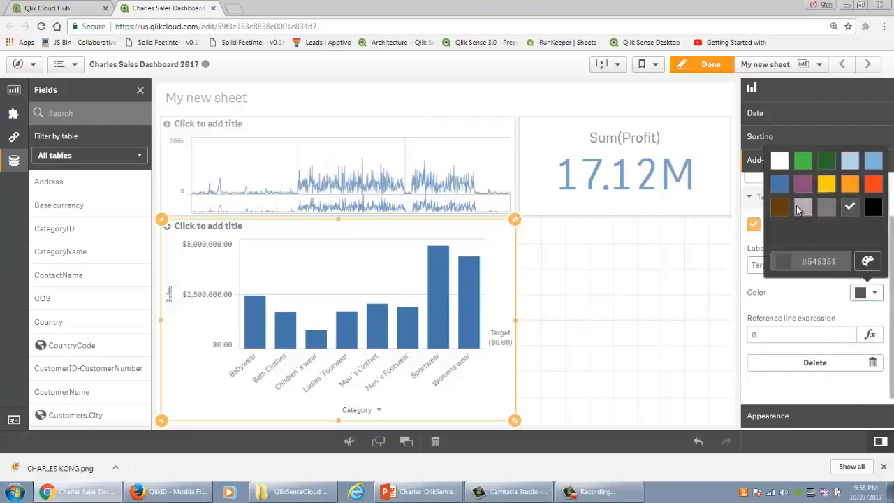
click(803, 161)
click(784, 336)
drag(784, 335, 721, 338)
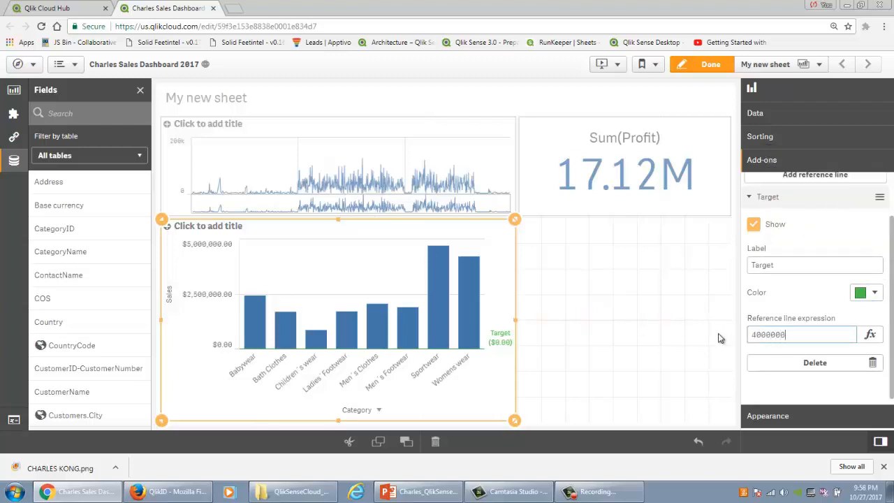
click(762, 313)
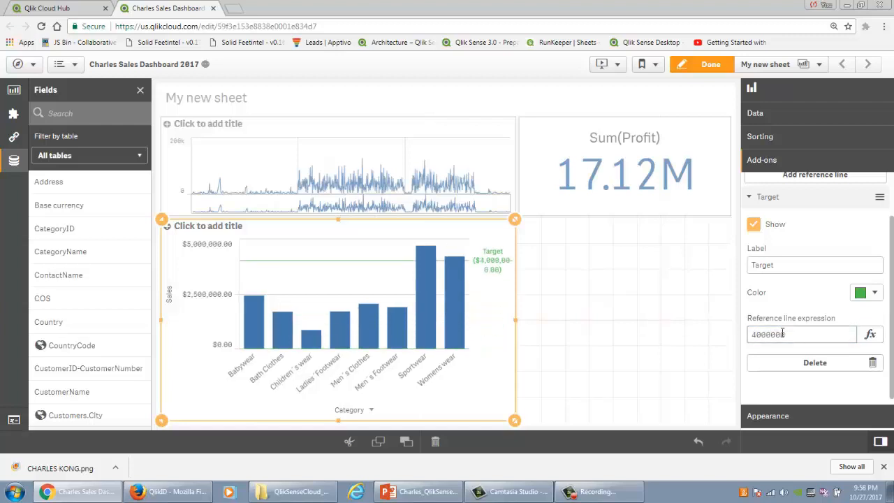
Step: Clear the fixed value from the bar chart's Target reference line expression
scroll(823, 387, down, 1)
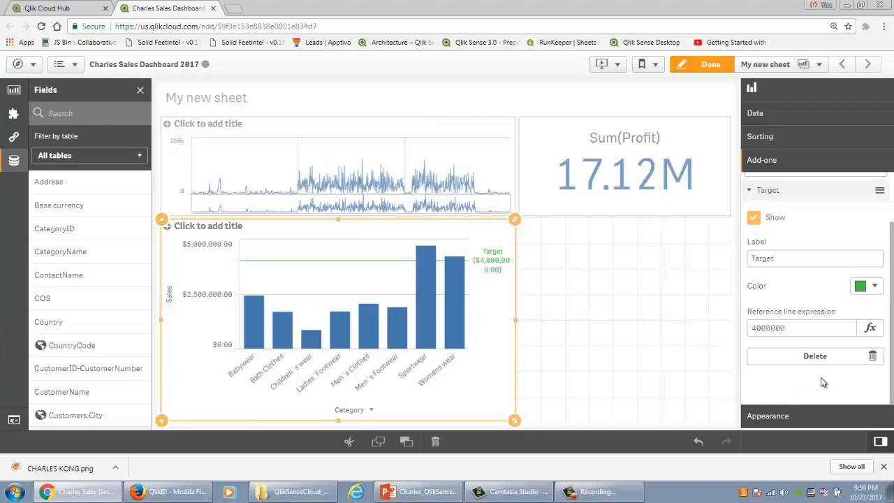
double_click(799, 326)
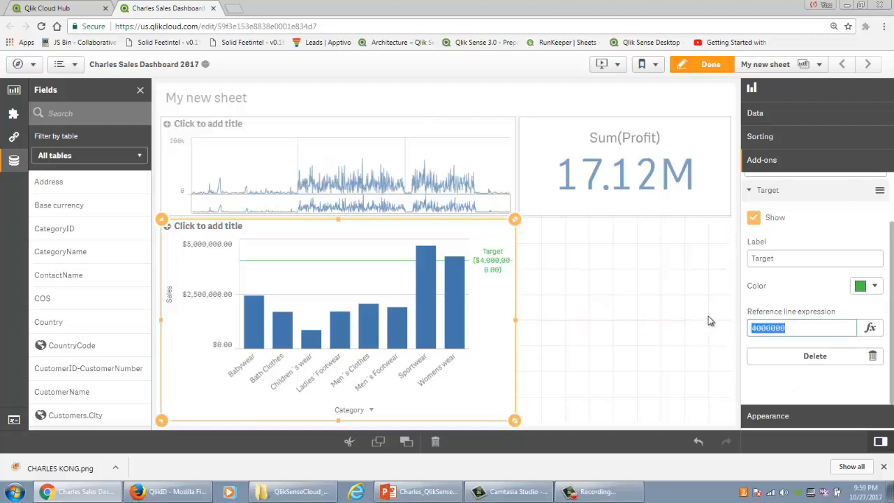
key(BackSpace)
click(600, 338)
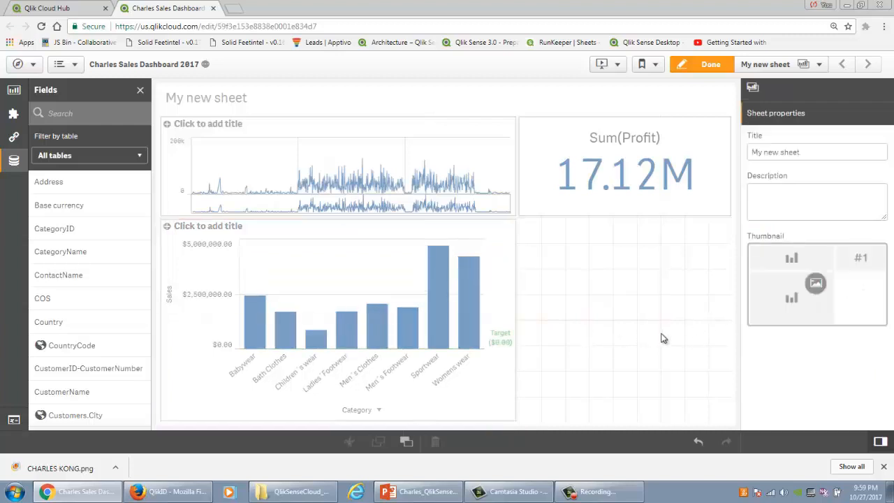
Step: Create a variable named vTarget with the definition 4000000
click(13, 421)
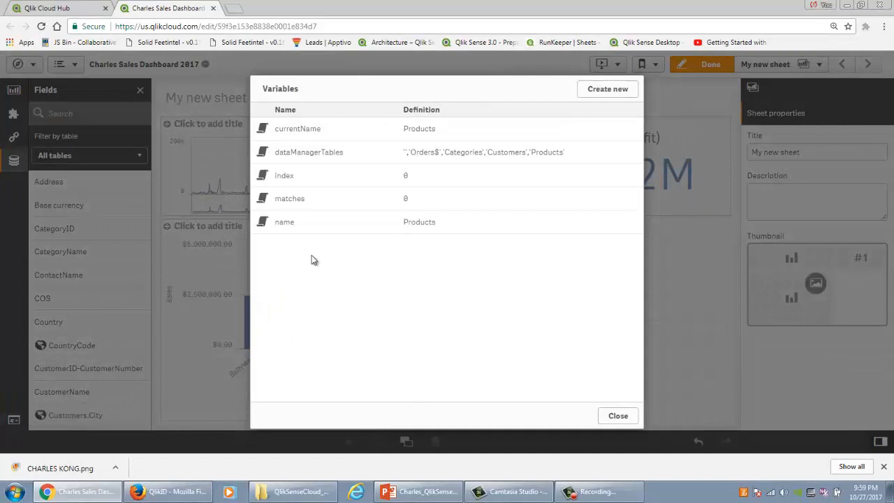
click(619, 91)
text(vTar)
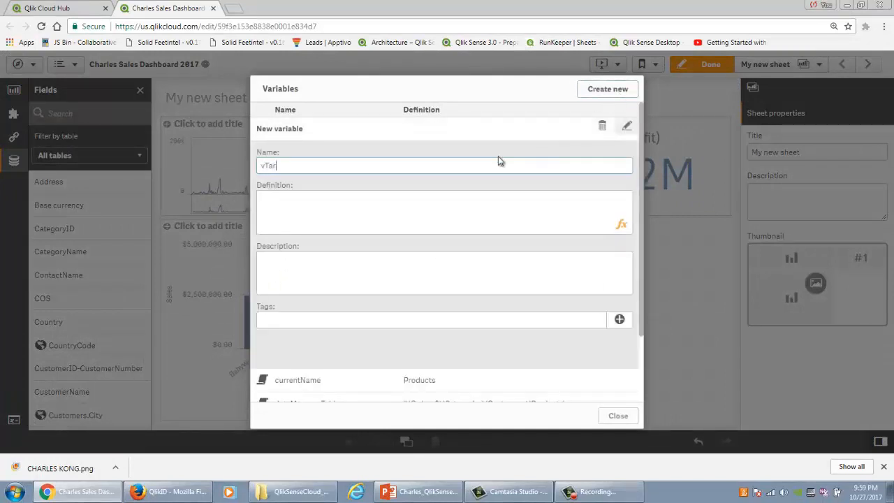
text(get)
key(Tab)
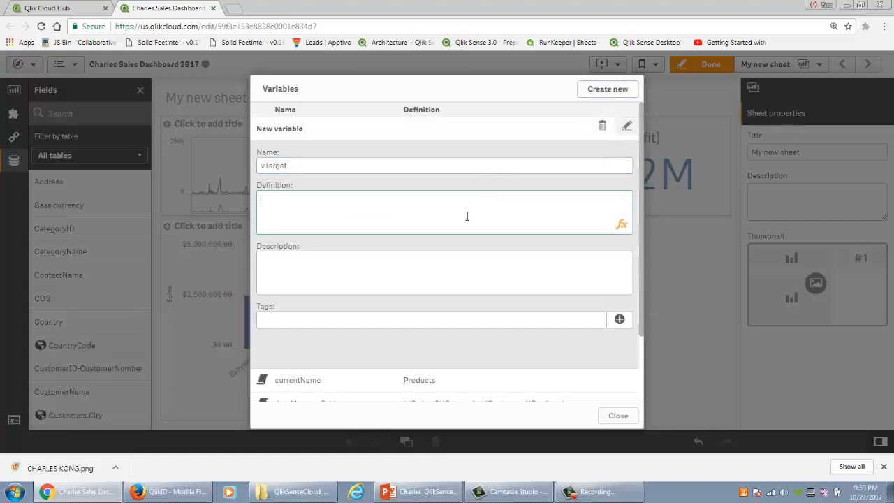
text(4000000)
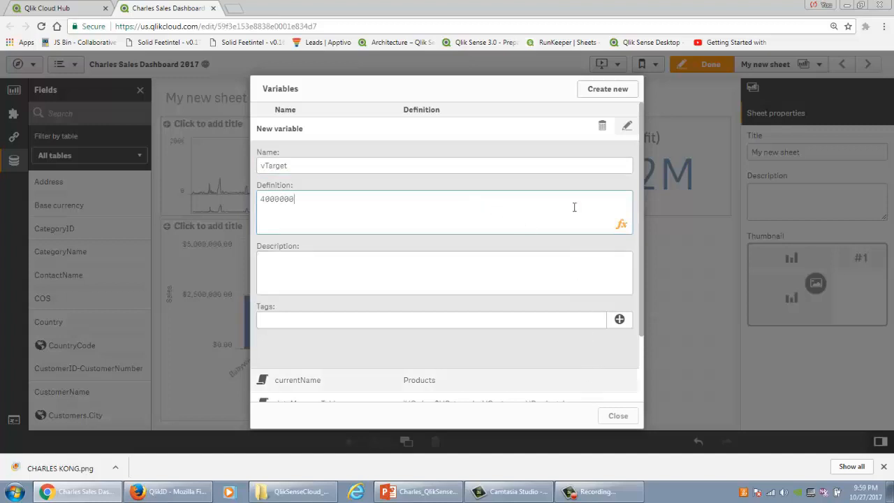
click(612, 416)
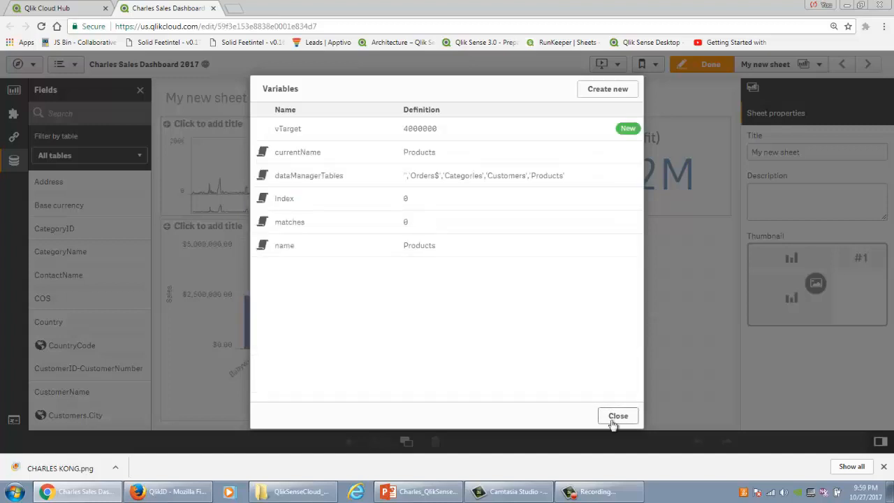
click(615, 416)
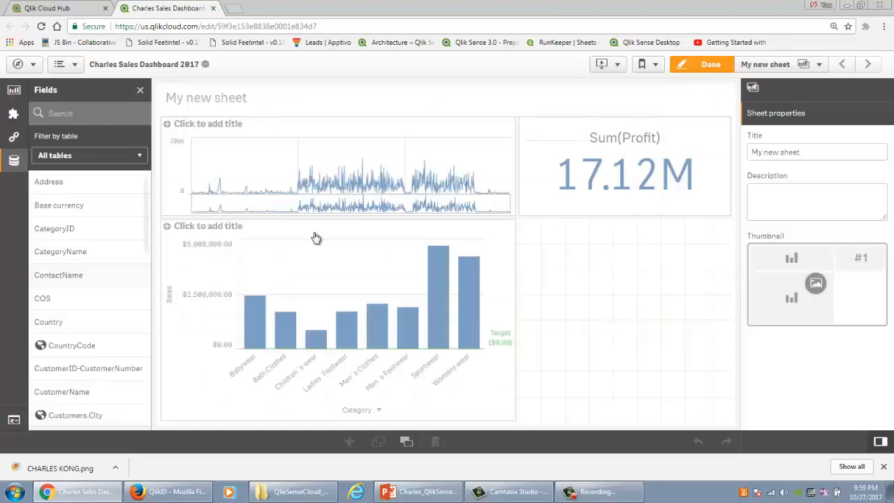
Step: Set the expression of the bar chart's Target reference line to =vTarget
click(351, 258)
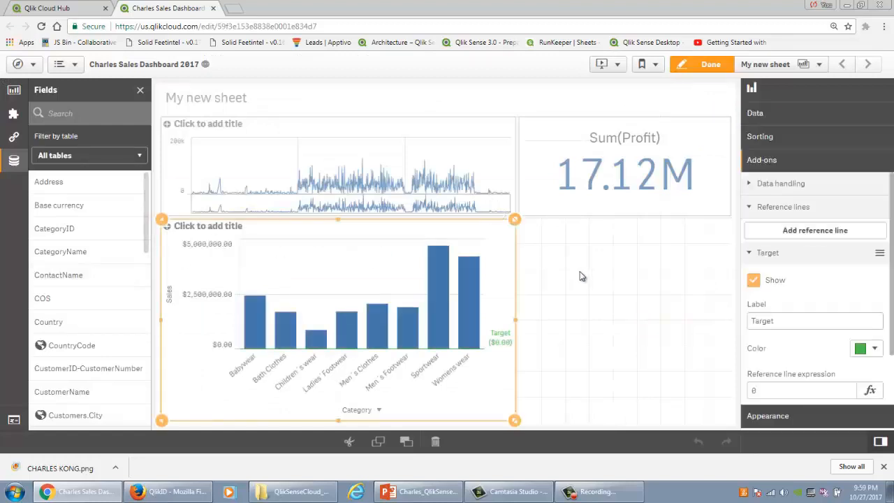
double_click(780, 321)
scroll(834, 387, down, 2)
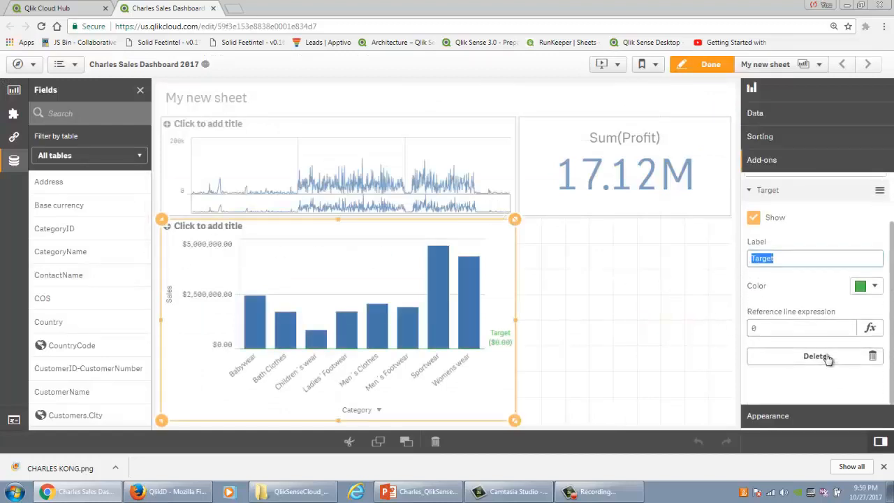
click(869, 327)
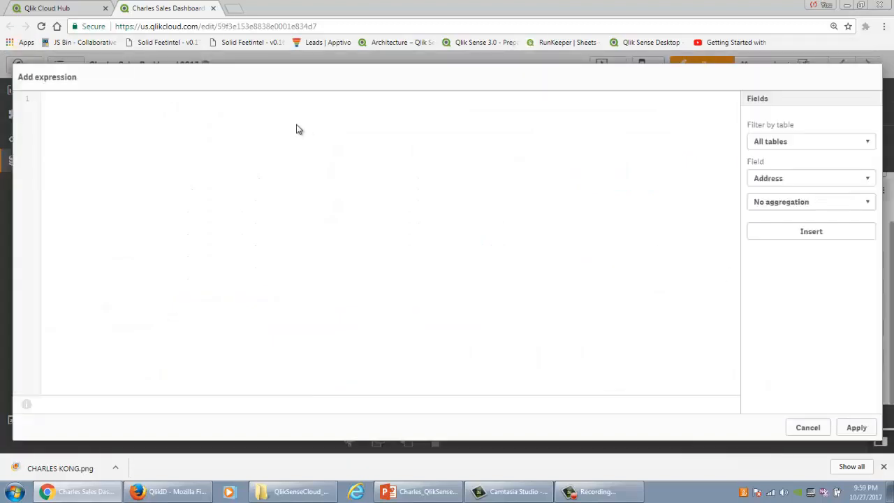
text(=vTar)
key(Return)
click(862, 427)
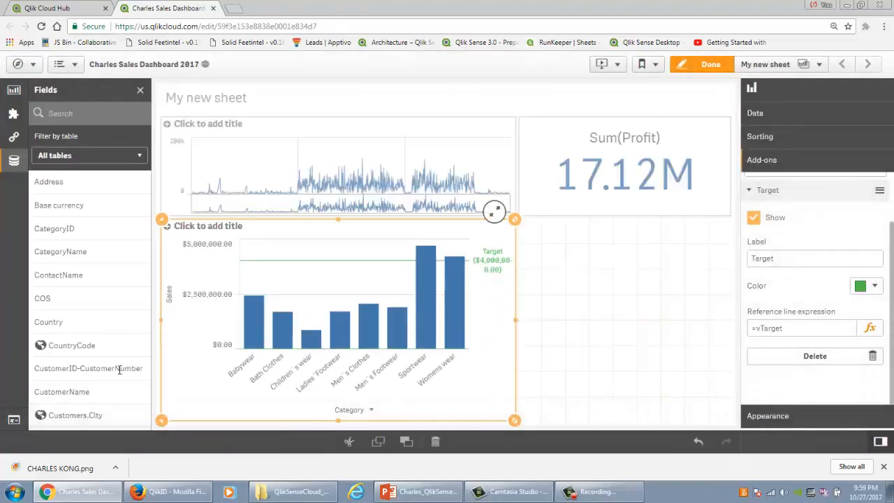
Step: Change the definition of the vTarget variable to 2000000
click(13, 419)
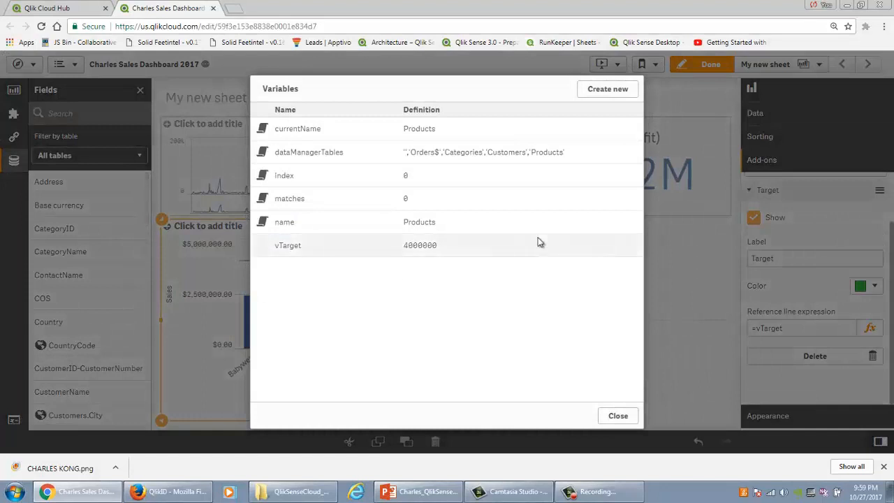
click(562, 250)
click(627, 243)
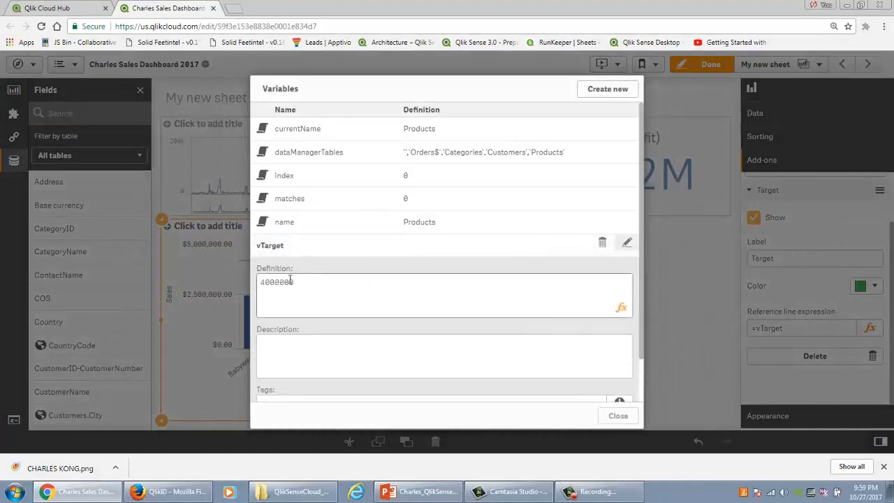
drag(262, 284, 267, 284)
text(2)
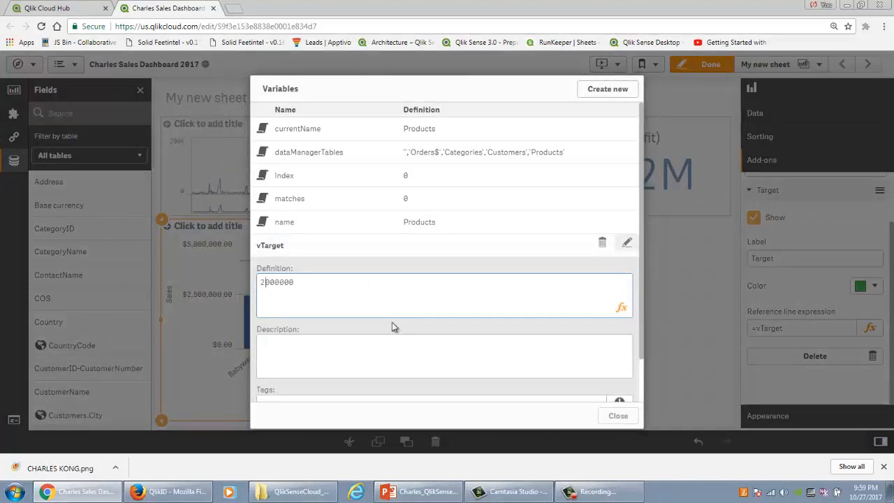
click(488, 356)
click(618, 418)
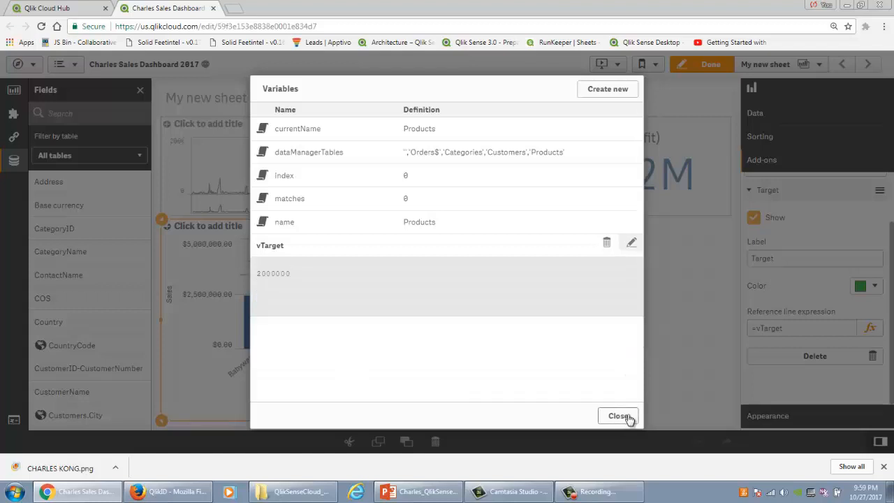
click(631, 417)
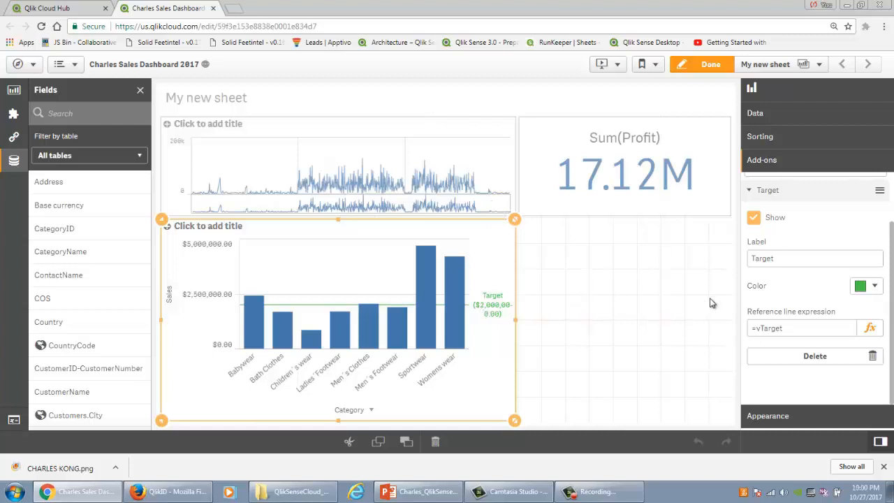
Step: Set the bar chart's presentation to horizontal and turn on its value labels
click(845, 417)
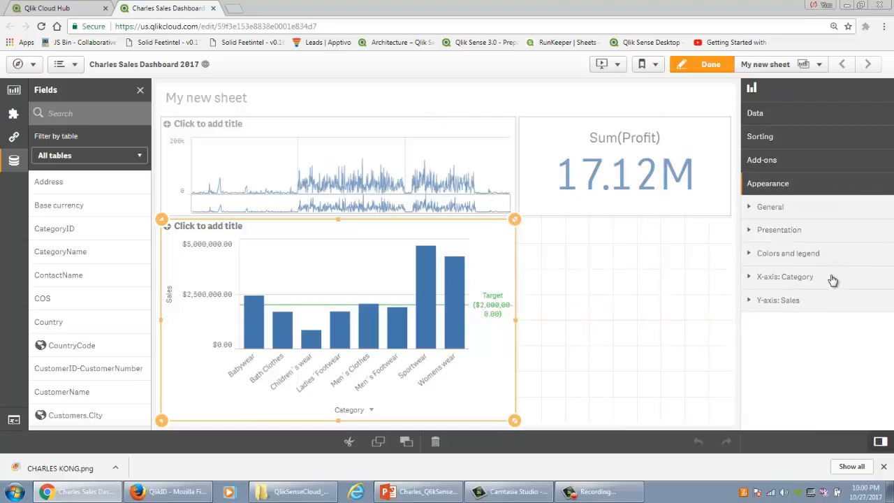
click(778, 229)
click(846, 273)
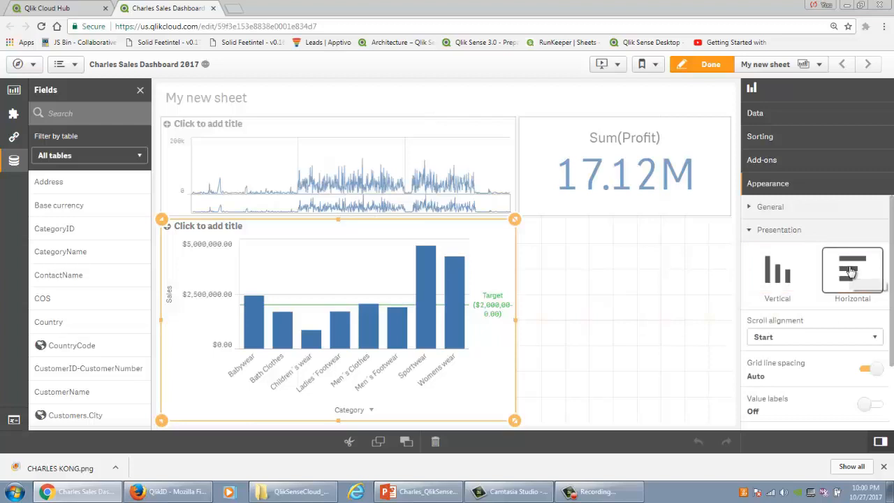
scroll(838, 297, down, 2)
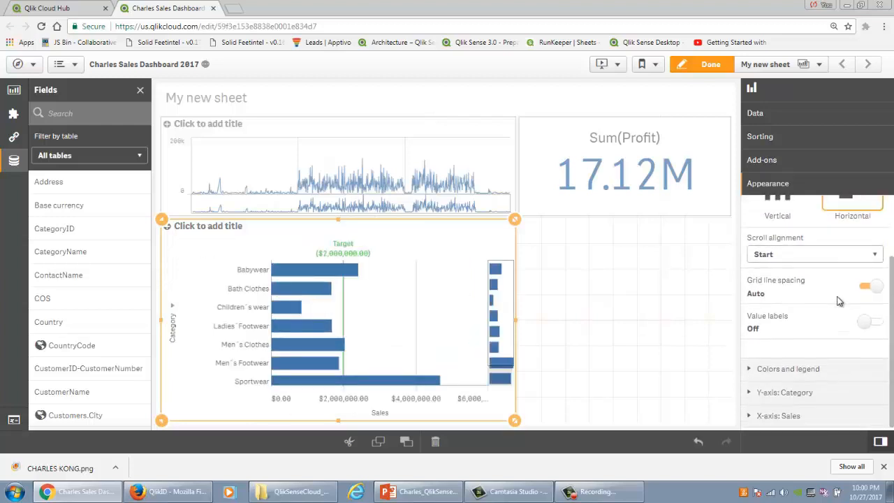
click(866, 321)
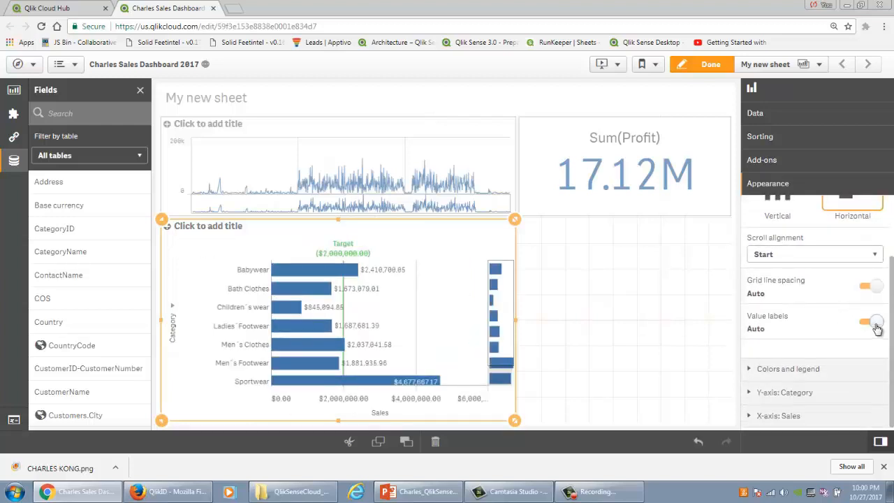
Step: Switch the bar chart from automatic to custom colours and colour its bars by dimension
click(813, 370)
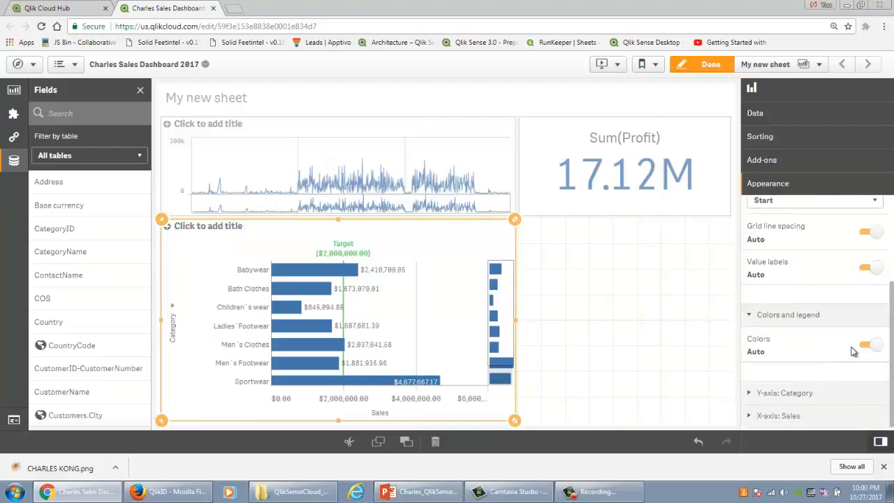
click(865, 349)
click(821, 381)
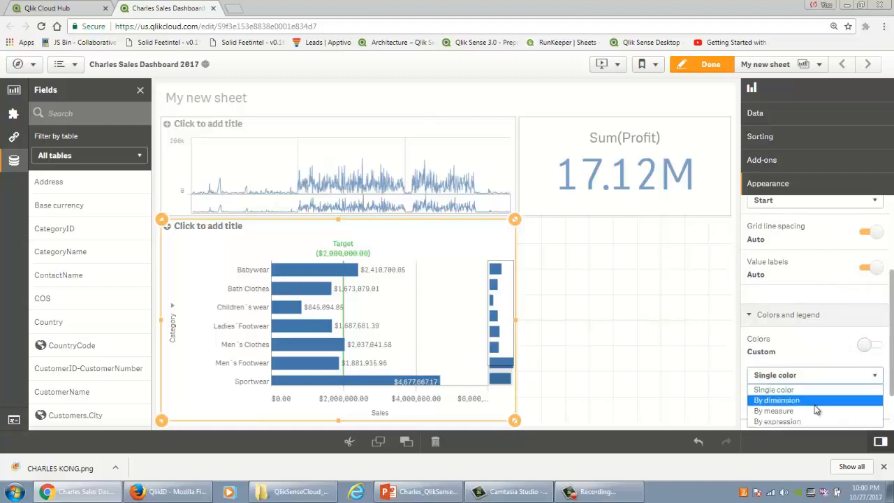
click(817, 400)
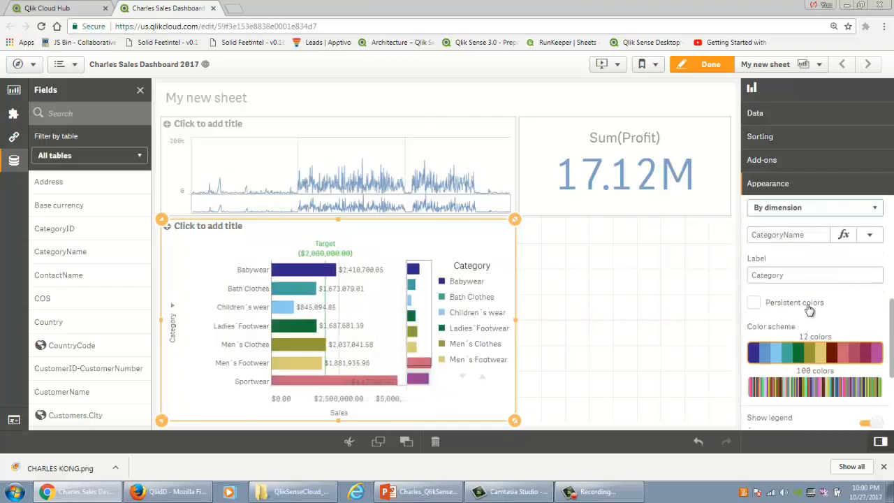
scroll(824, 307, down, 2)
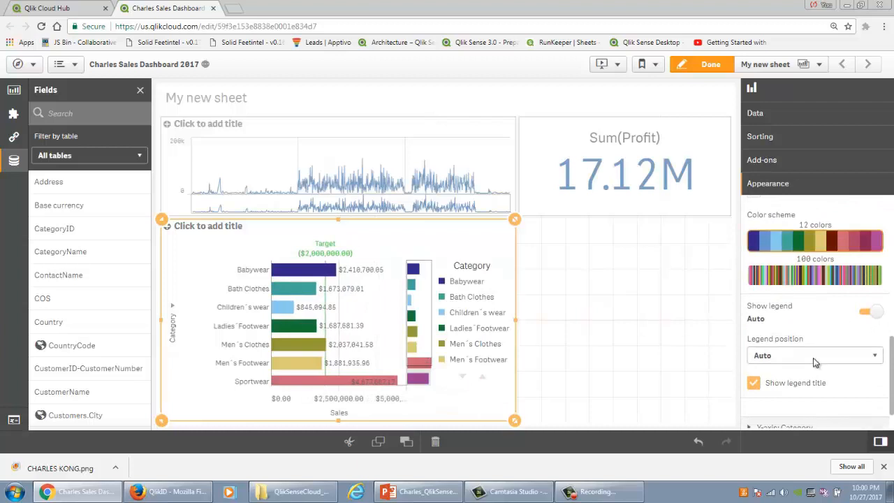
scroll(821, 356, up, 3)
Step: Try colouring the bar chart by measure and by expression
click(810, 266)
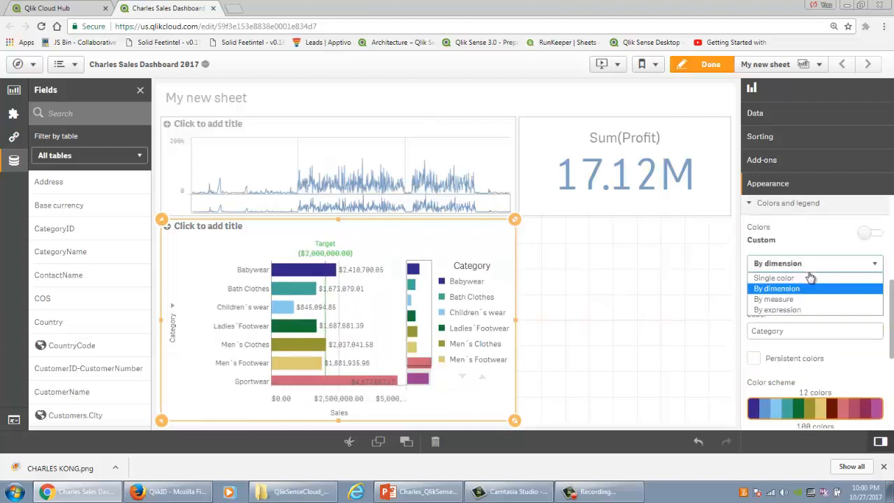
click(801, 298)
click(802, 265)
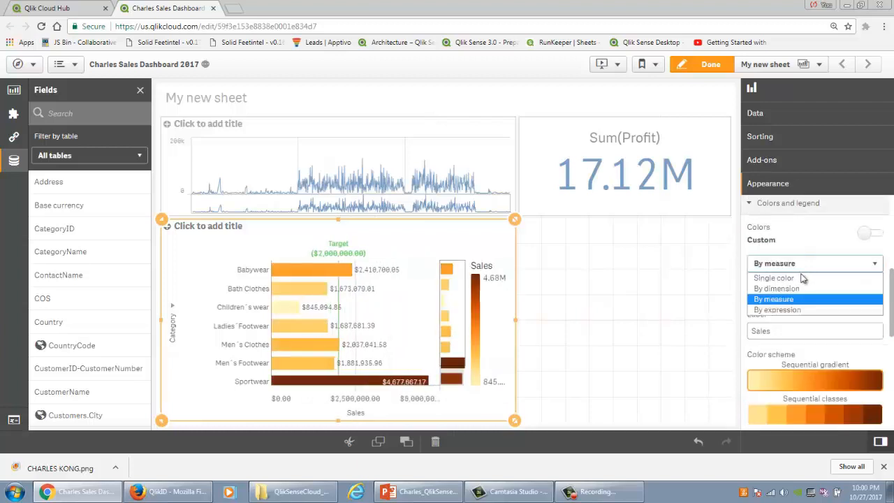
click(800, 310)
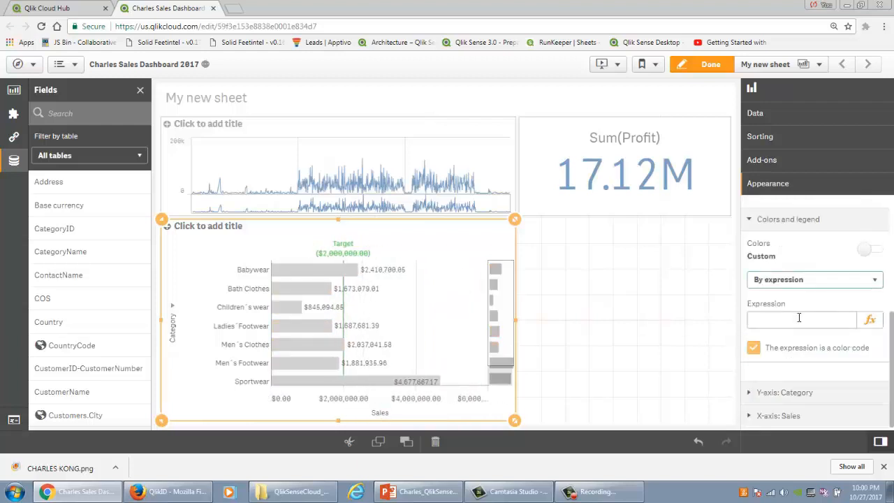
click(796, 319)
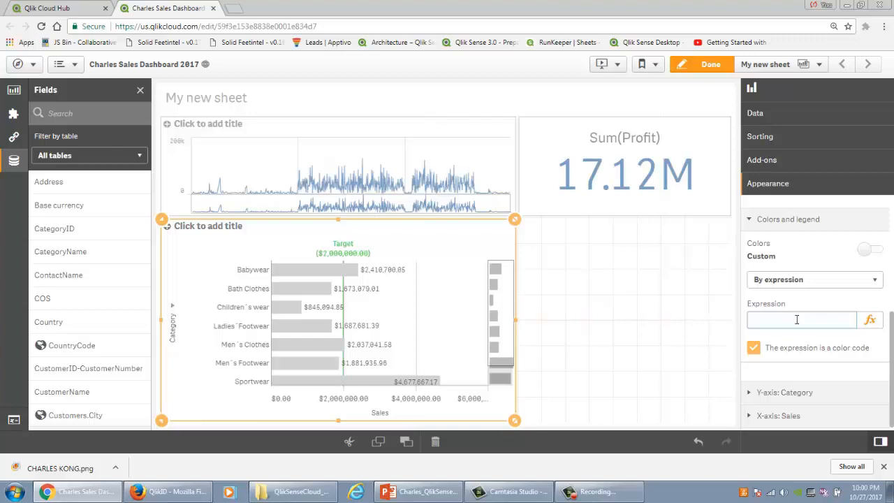
Step: Colour the bar chart's bars by measure and deselect the chart
click(810, 281)
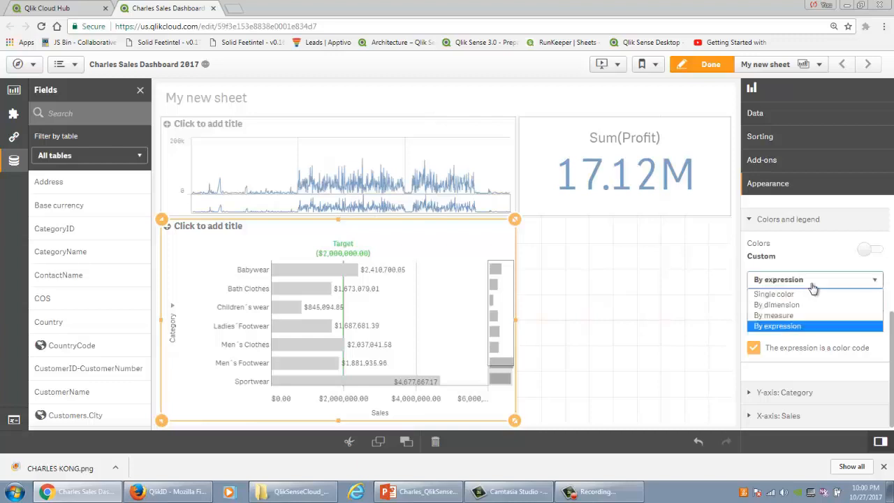
click(803, 317)
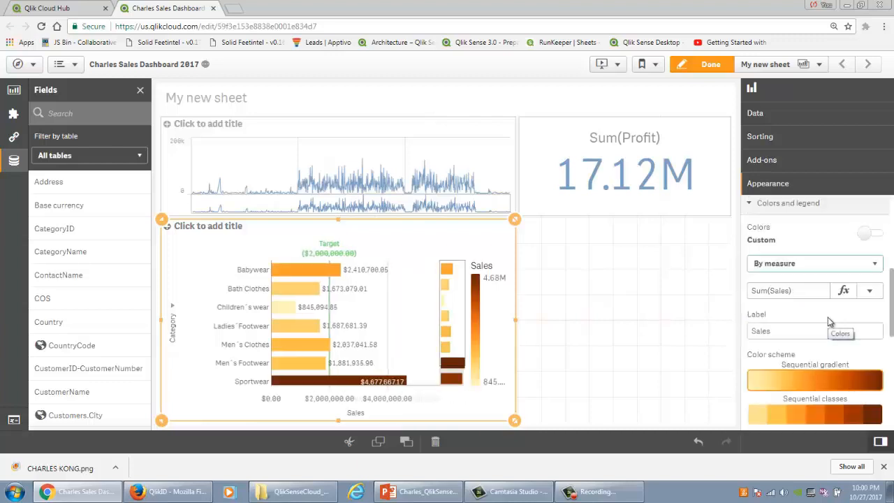
click(625, 309)
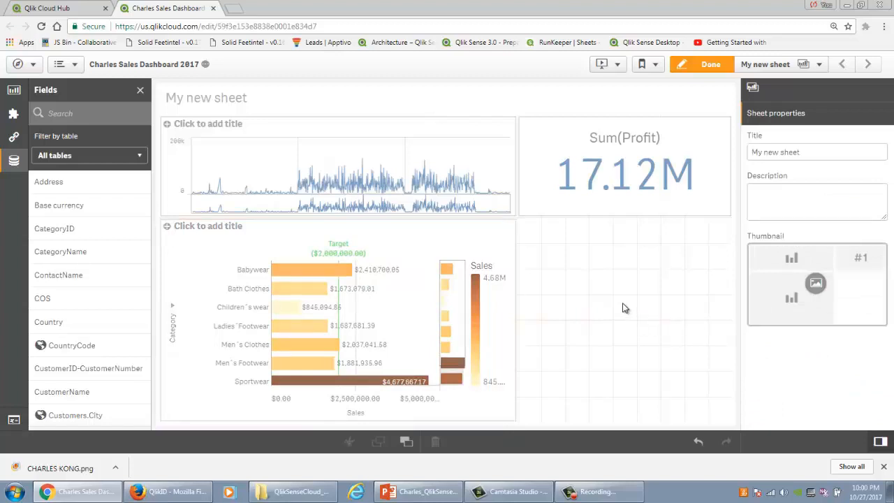
Step: Add an empty scatter plot in the free area beneath the profit KPI
scroll(104, 321, down, 6)
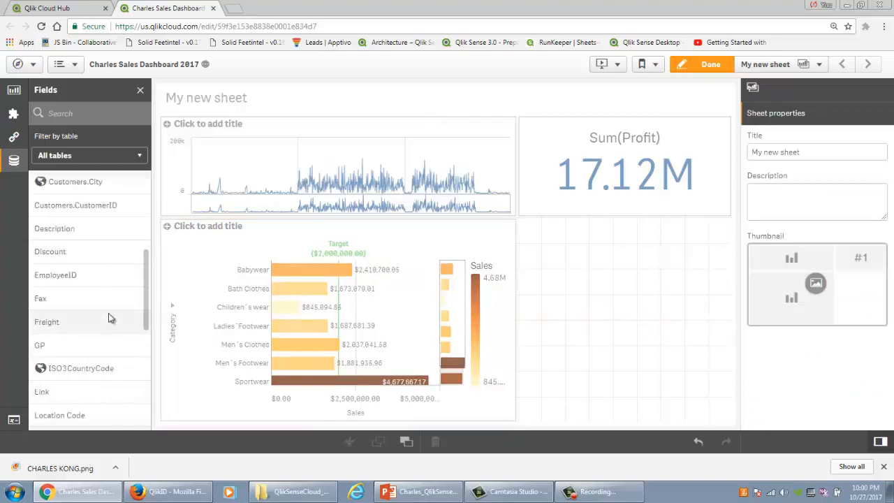
scroll(90, 382, down, 3)
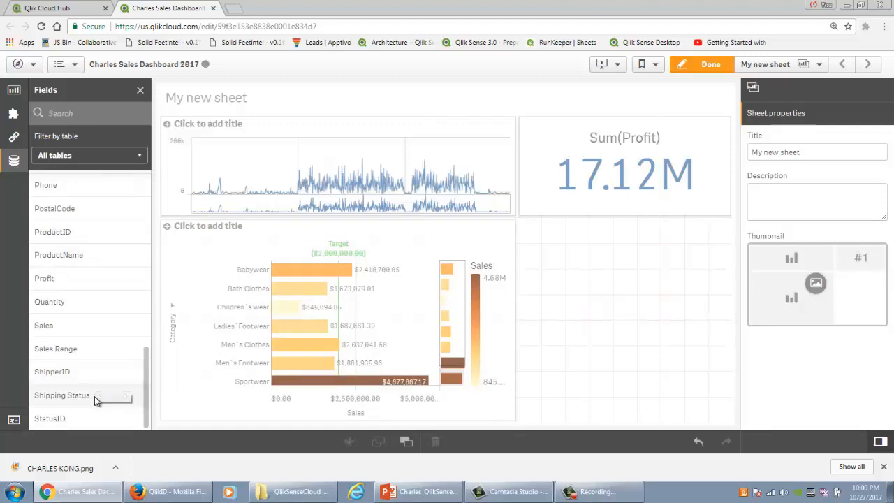
click(14, 89)
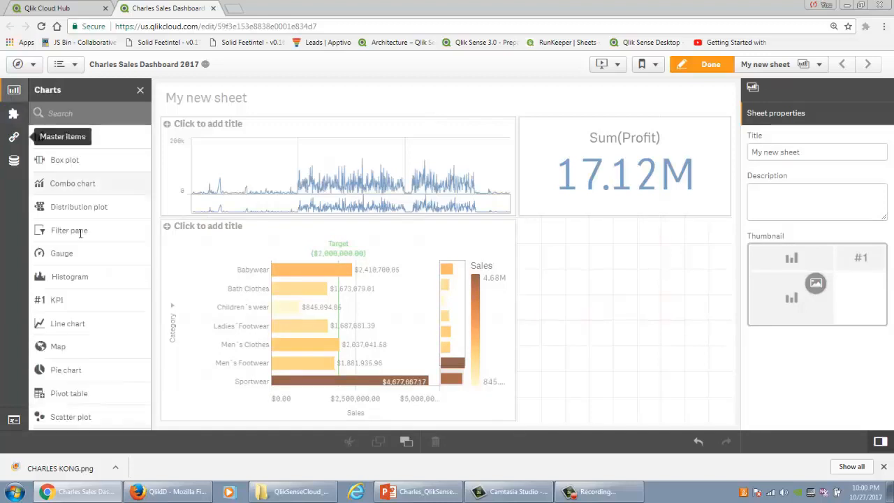
scroll(102, 274, down, 2)
drag(84, 324, 489, 325)
Step: Narrow the bar chart and line chart, and widen the KPI and scatter plot to fill the freed columns
click(509, 319)
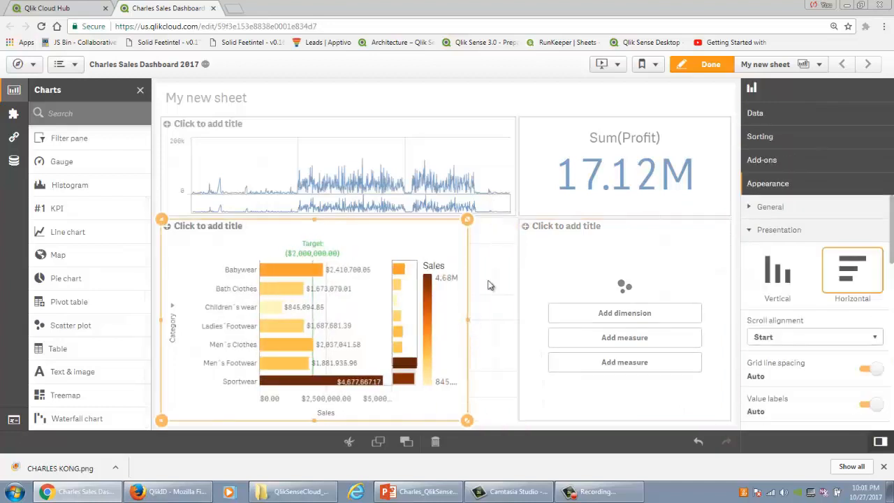
click(514, 167)
drag(514, 167, 482, 174)
click(531, 159)
click(521, 323)
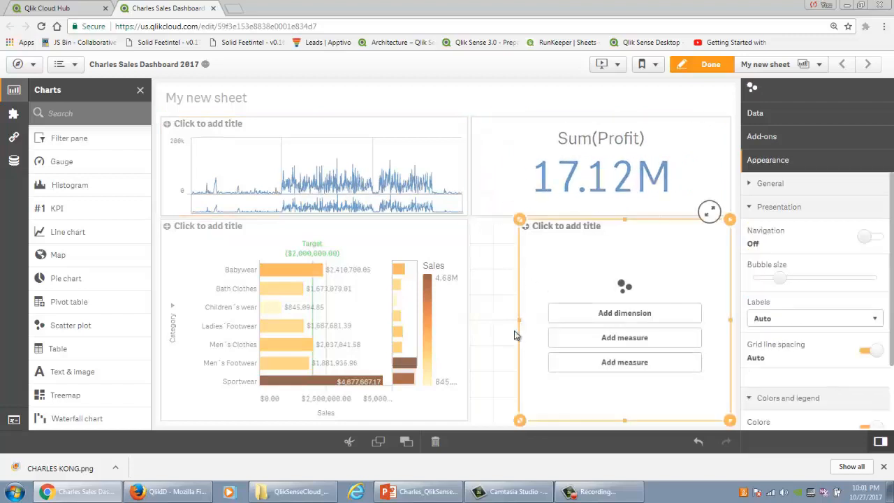
drag(520, 325, 474, 325)
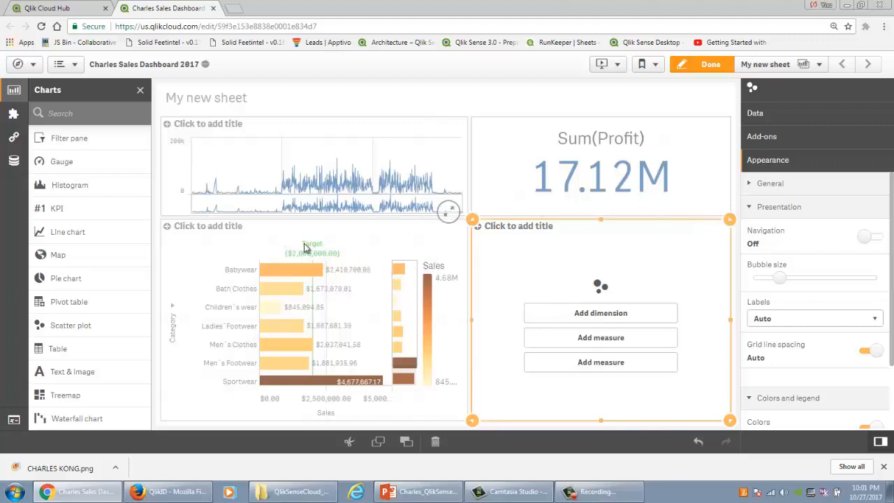
Step: Create a master measure named Margin with the expression SUM(GP)/SUM(Sales)
click(13, 137)
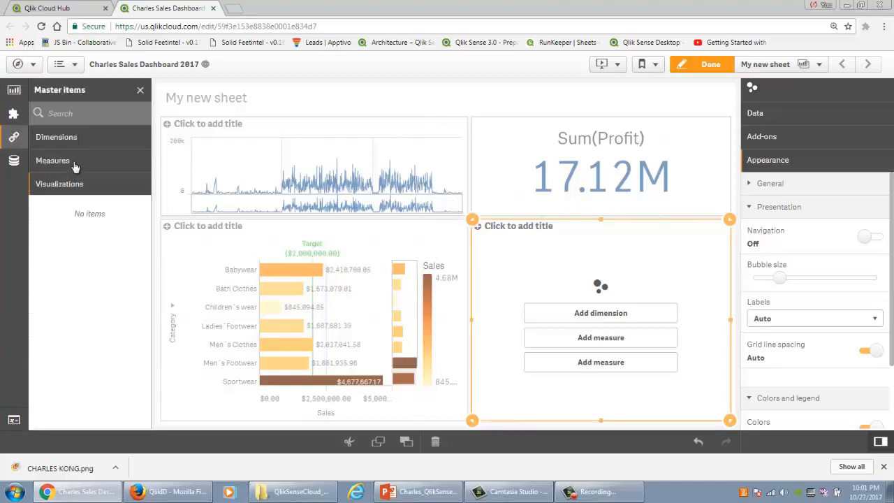
click(75, 163)
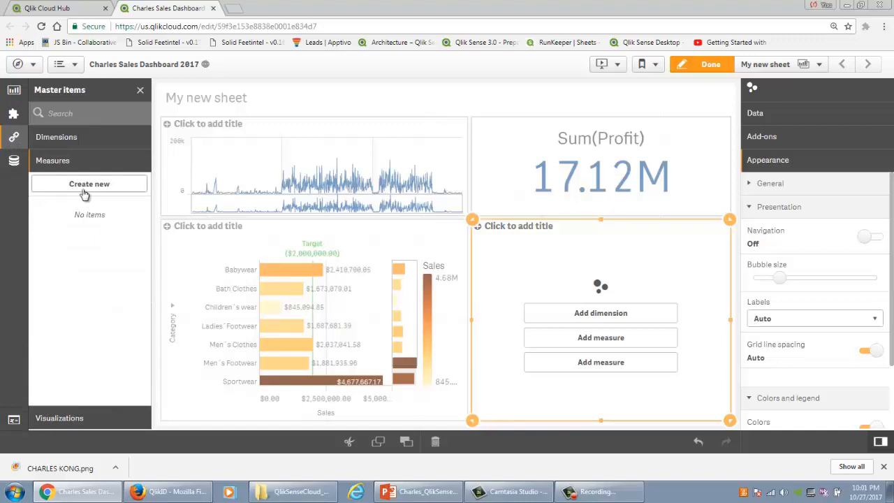
click(84, 185)
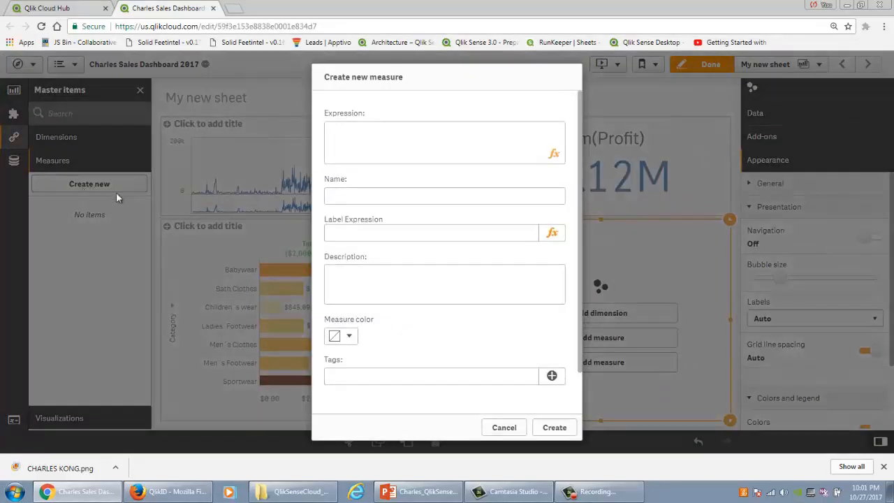
click(392, 192)
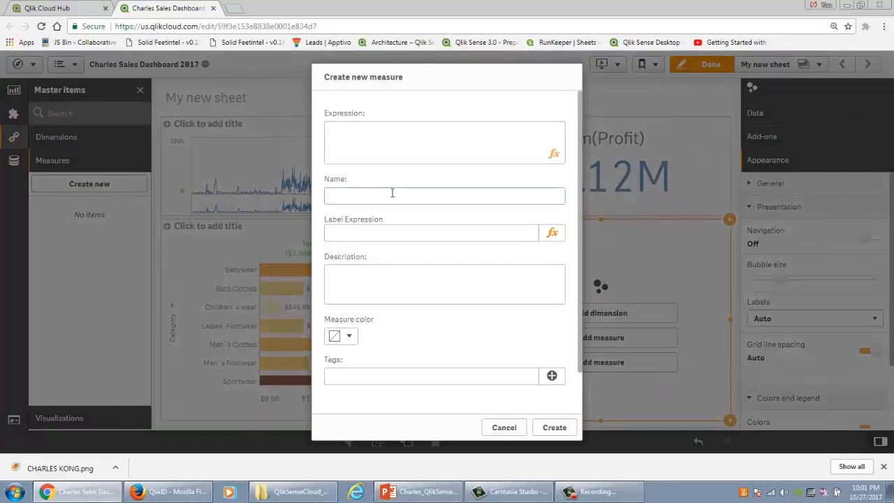
click(389, 211)
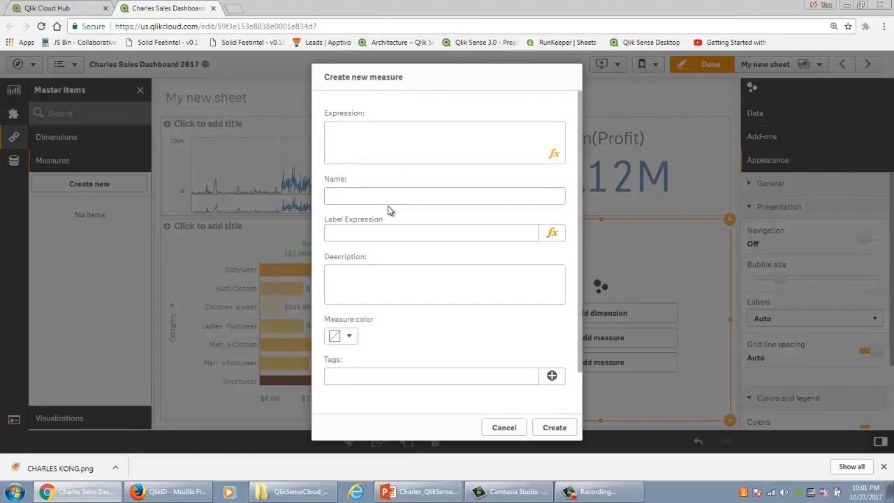
click(391, 197)
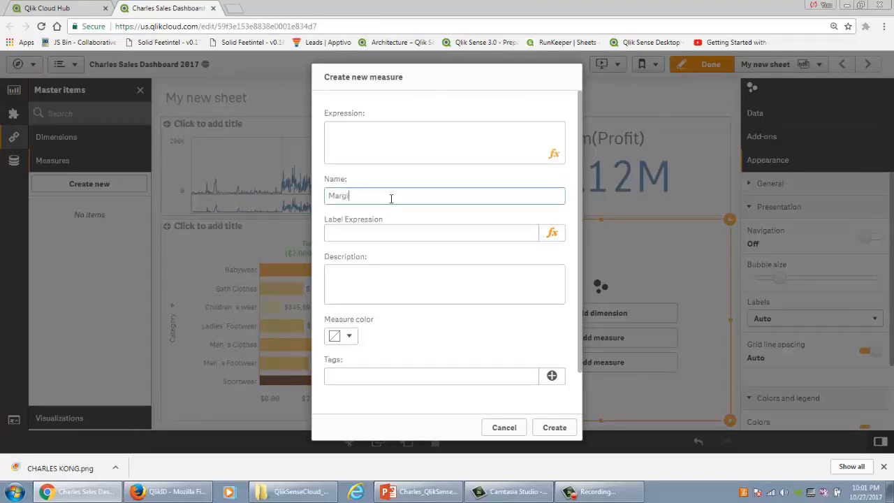
click(403, 137)
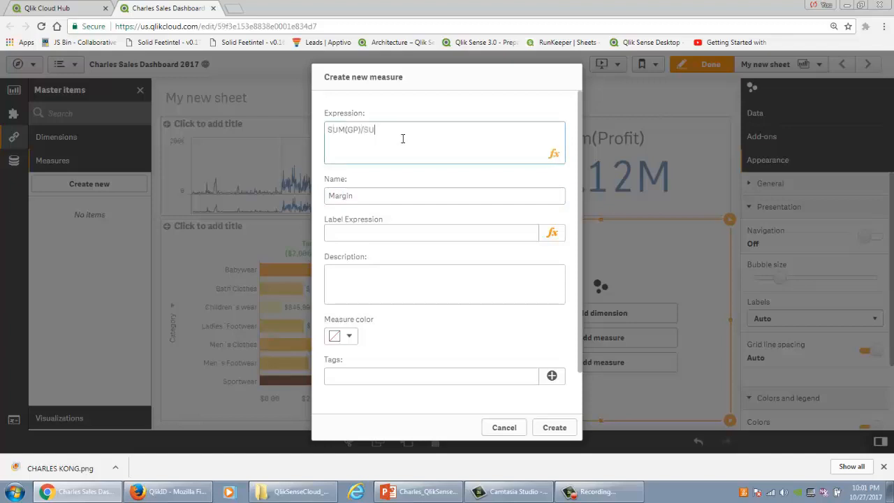
text(SUM(GP)/SUM(Sales)
click(555, 428)
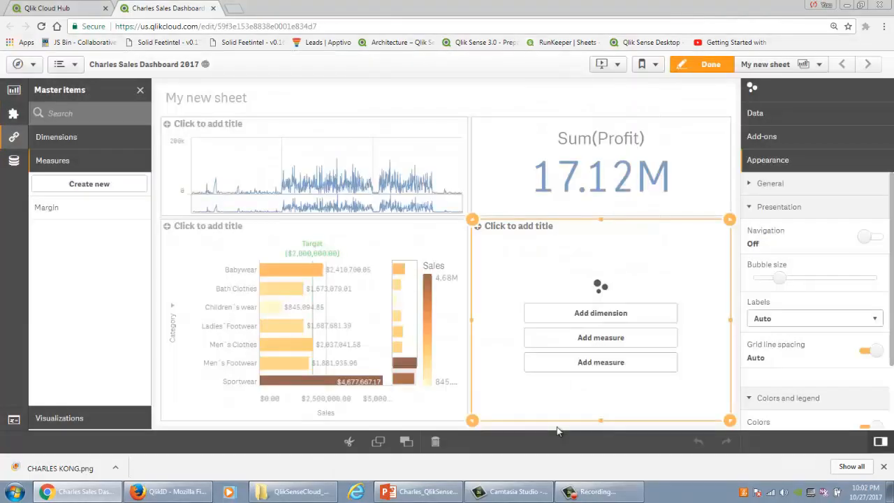
Step: Add the Margin master measure and Sum(Sales) as the scatter plot's two measures
click(633, 339)
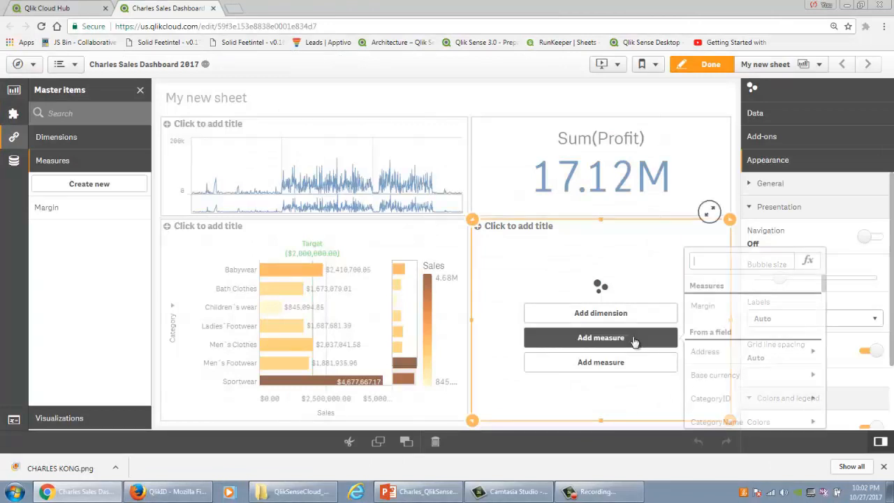
click(726, 307)
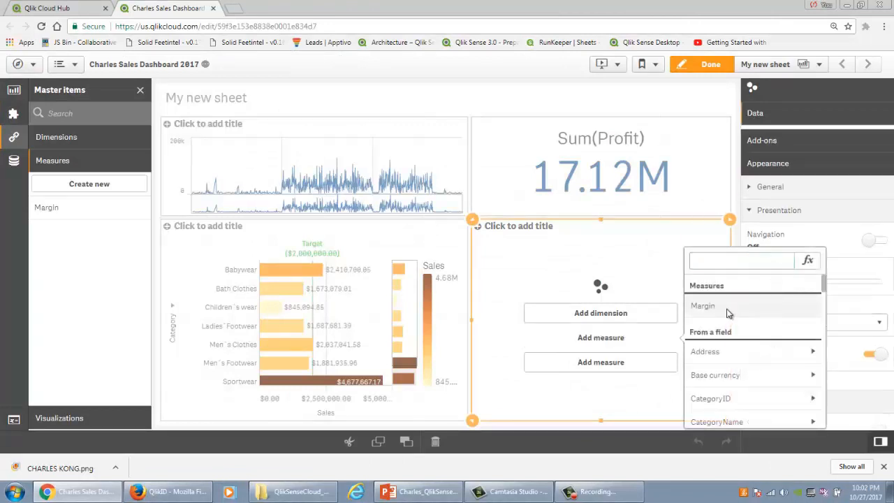
click(648, 364)
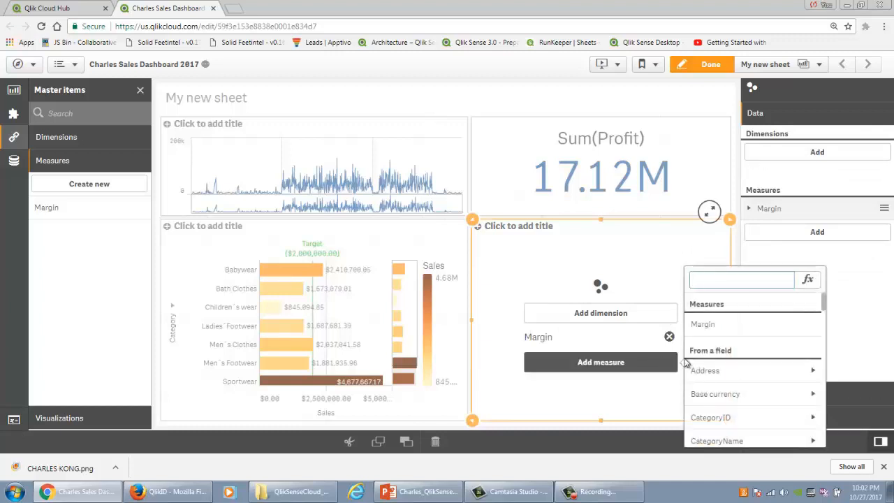
text(sa)
click(727, 420)
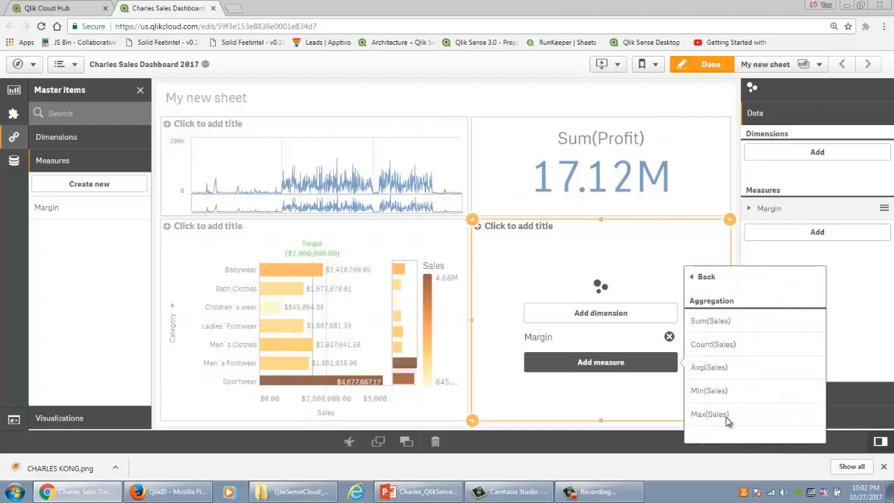
click(731, 321)
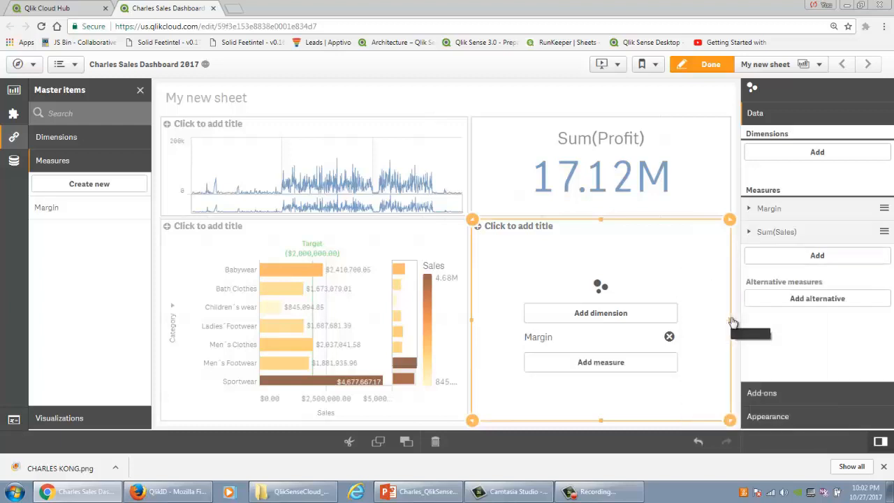
Step: Add Country as the scatter plot's dimension
click(638, 313)
text(count)
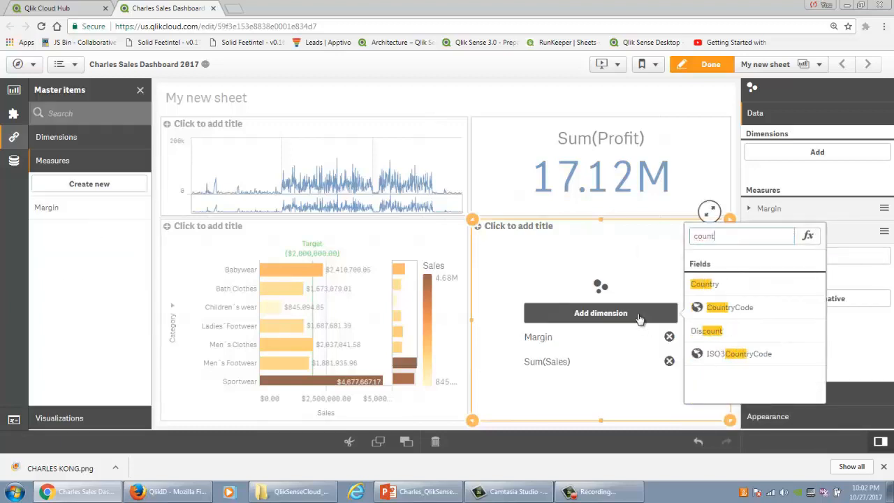
click(799, 289)
mouse_move(689, 300)
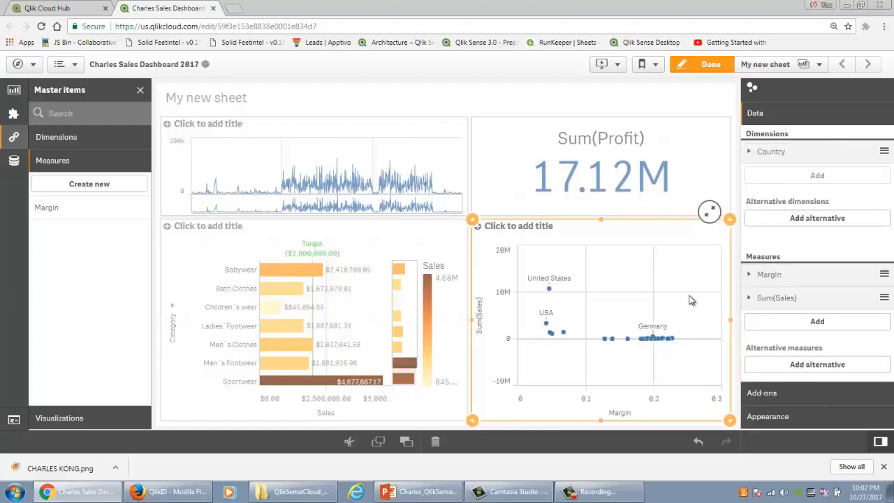
Step: Examine the enlarged scatter plot's country points outside edit mode, and resume editing the sheet
click(701, 69)
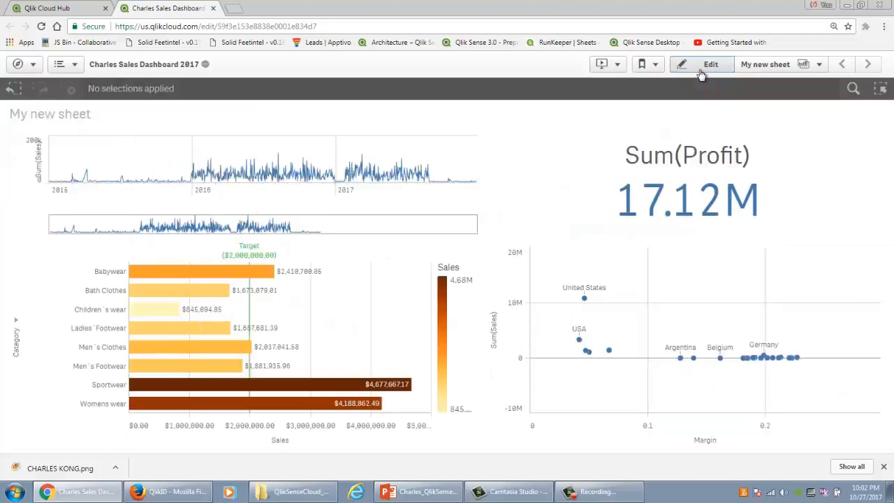
mouse_move(853, 281)
click(869, 233)
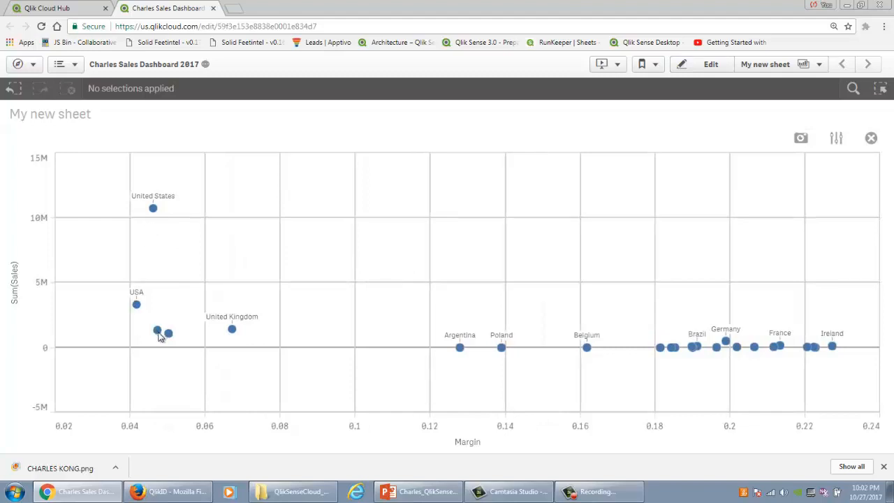
mouse_move(159, 335)
click(700, 70)
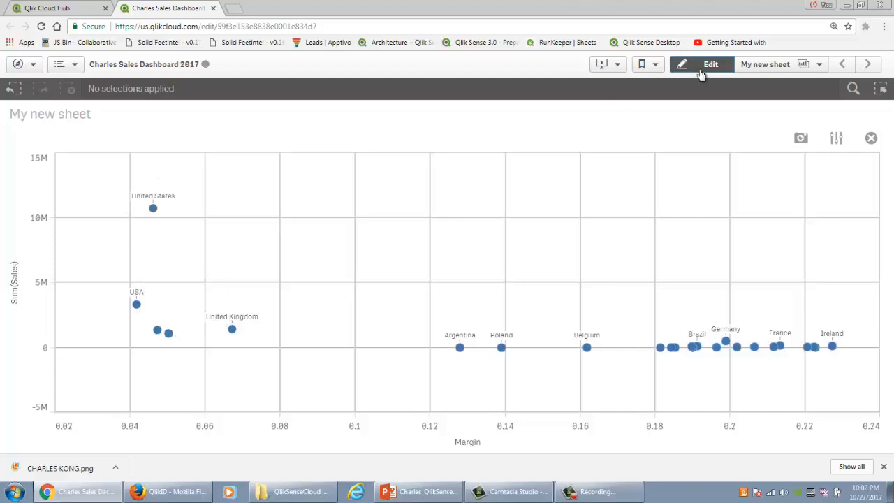
click(711, 121)
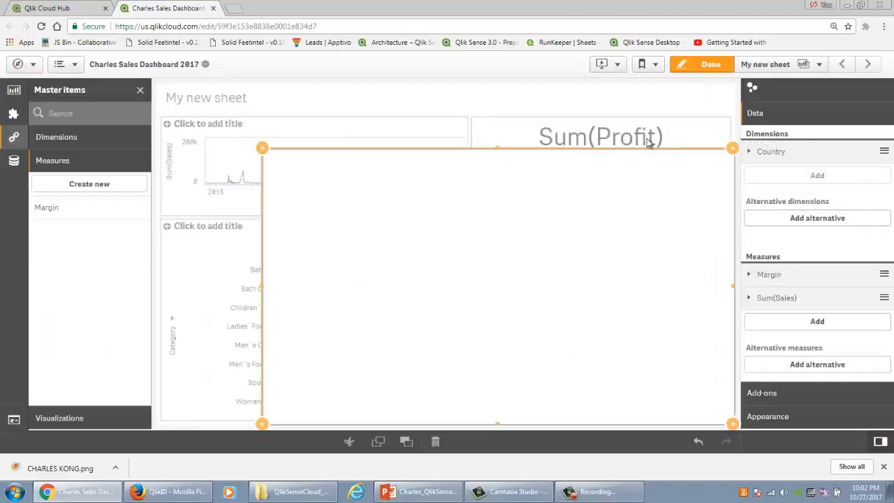
Step: Start a new single master dimension and name it New Country
click(101, 139)
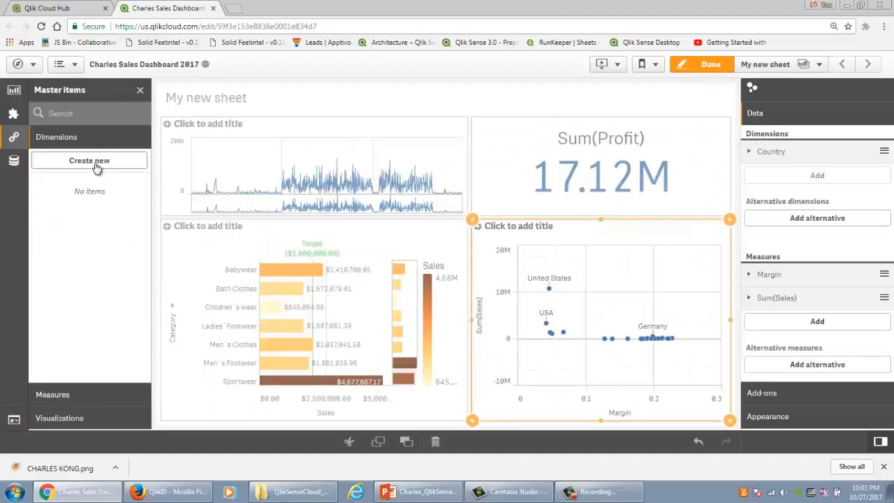
click(96, 162)
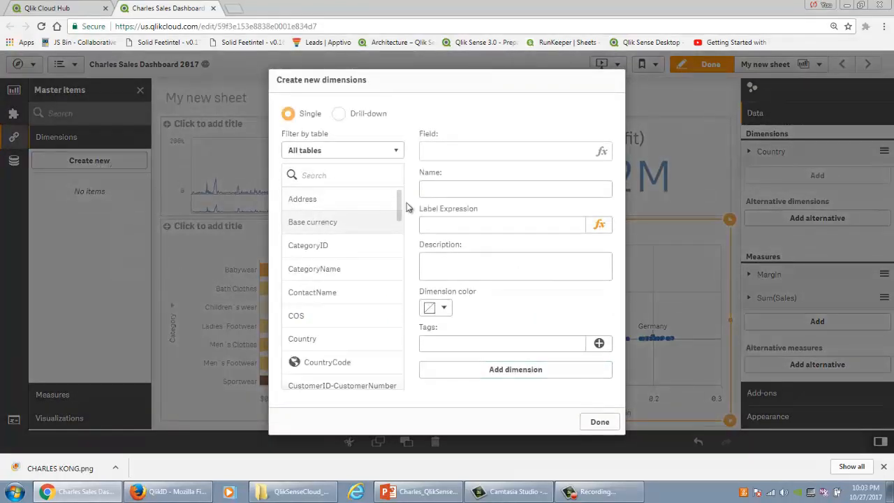
click(470, 190)
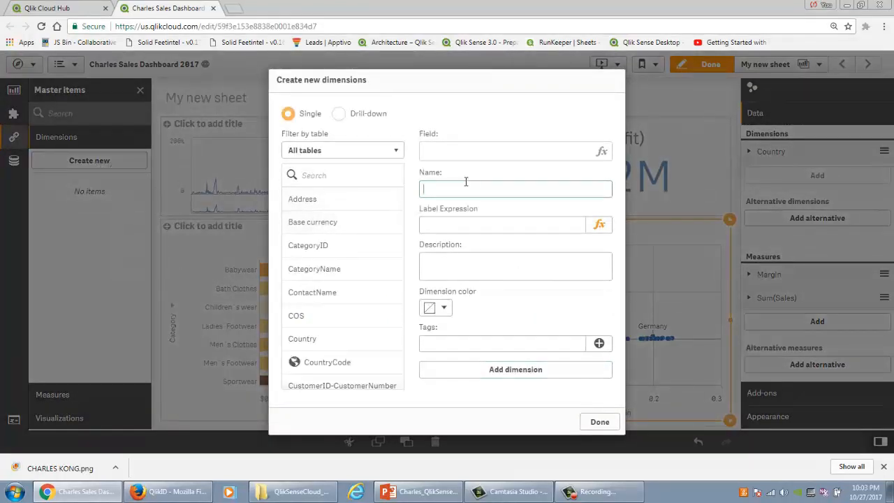
text(New Country)
Step: Set the New Country dimension's field expression to IF (match(Country,'United States','USA','US America','US'),'United States',Country)
click(602, 155)
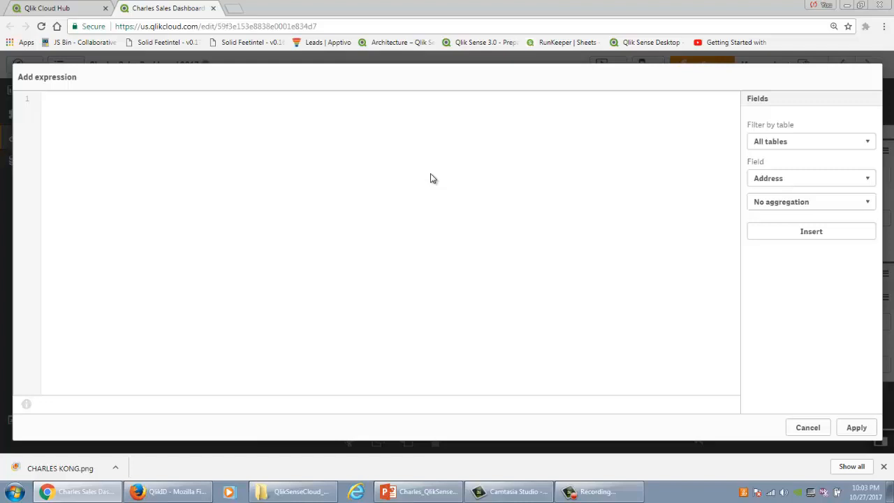
text(IF ()
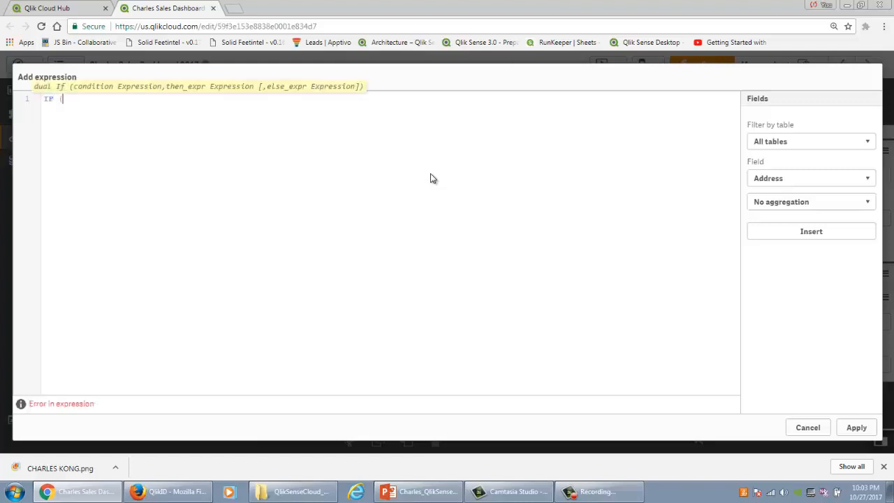
text(match(C)
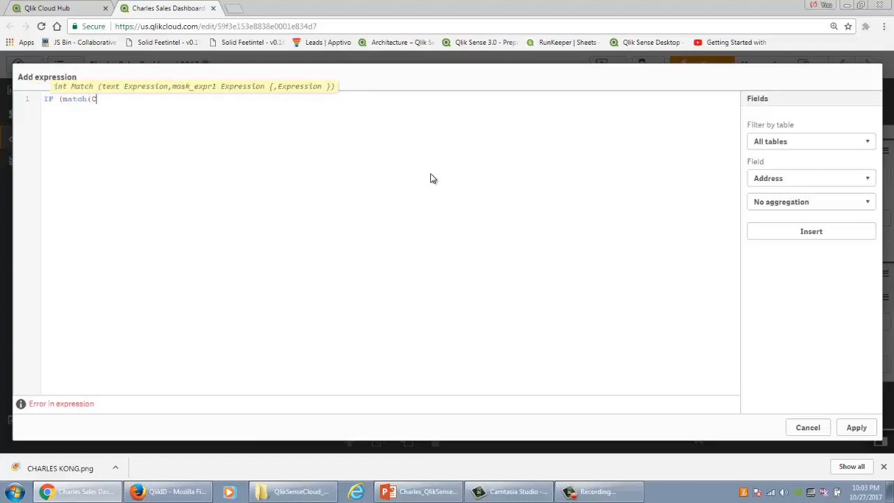
text(ountry,'United States','USA','US America','US)
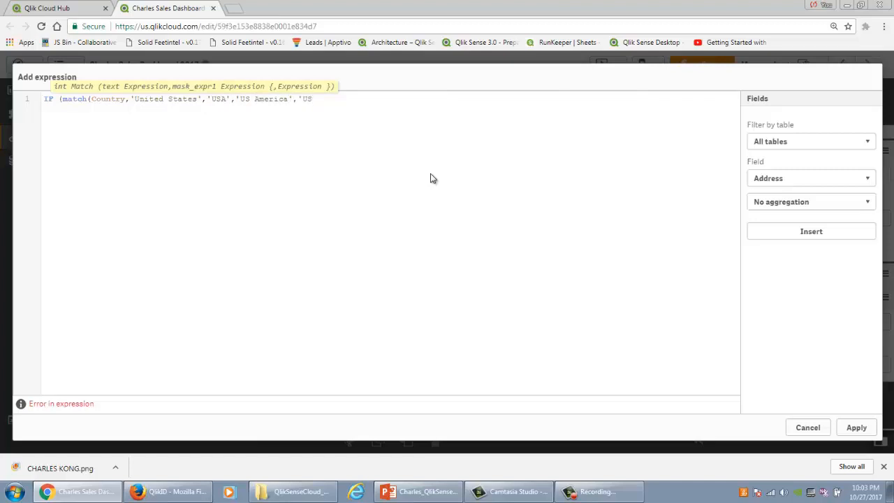
text('))
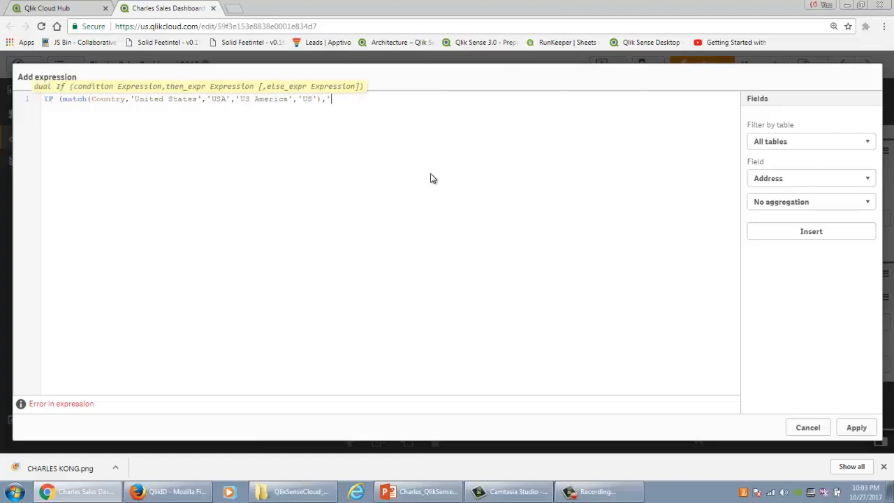
text(,'United States',Country))
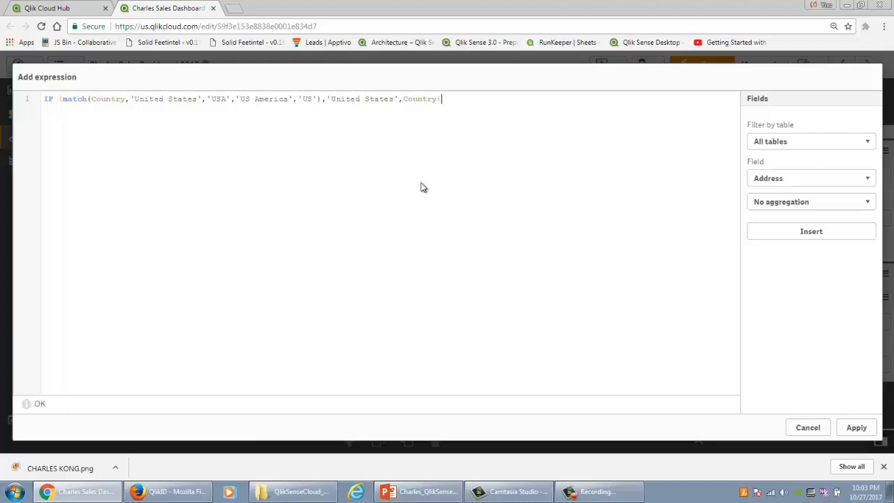
click(855, 427)
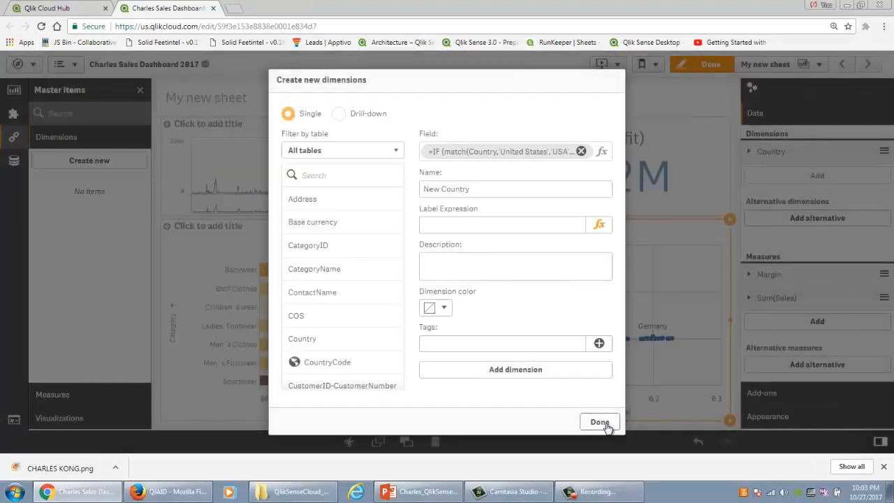
Step: Save New Country as a master dimension and finish creating dimensions
click(564, 375)
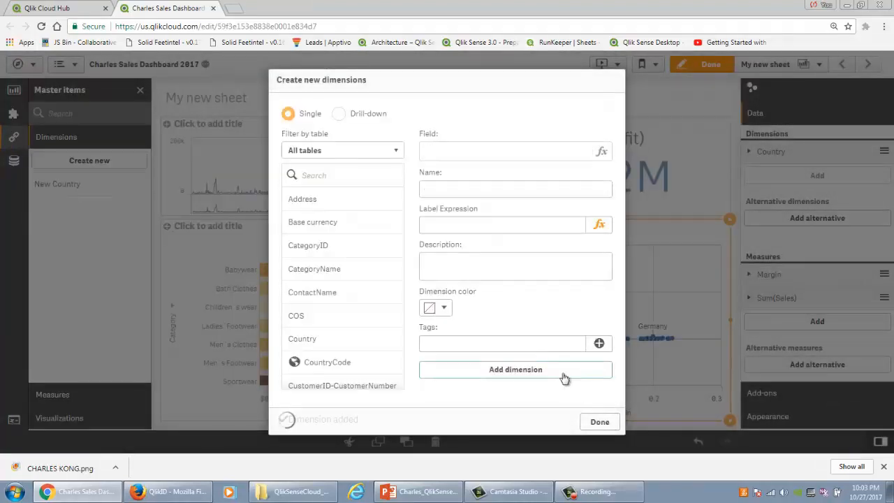
click(602, 422)
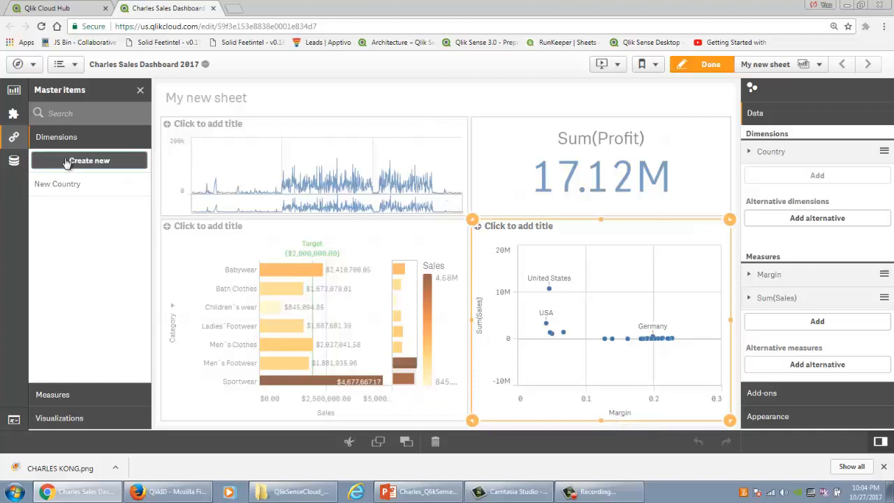
Step: Start a new drill-down master dimension and name it Customer Drill
click(90, 159)
click(339, 114)
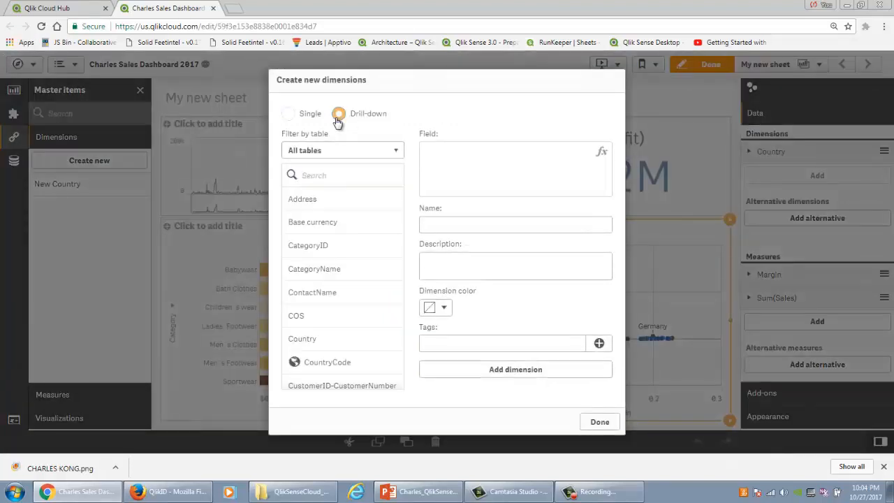
click(443, 226)
text(Customer Dri)
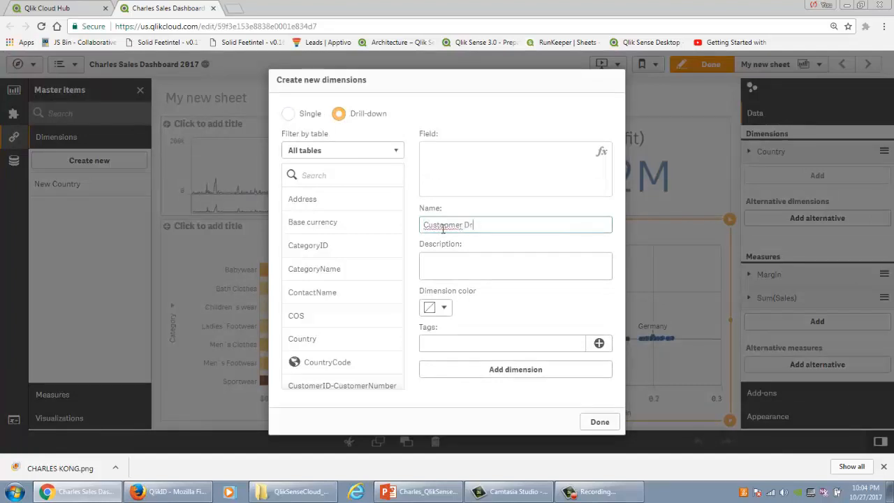
key(BackSpace)
key(BackSpace)
key(BackSpace)
key(BackSpace)
key(BackSpace)
text(tome)
Step: Add Country, Customers.City and CategoryName as the drill-down levels of Customer Drill, and save the master dimension
click(323, 340)
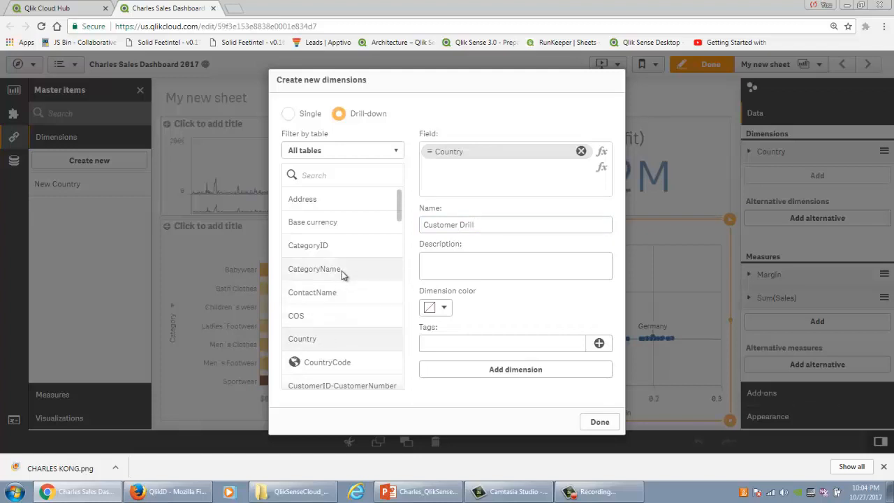
scroll(343, 329, down, 2)
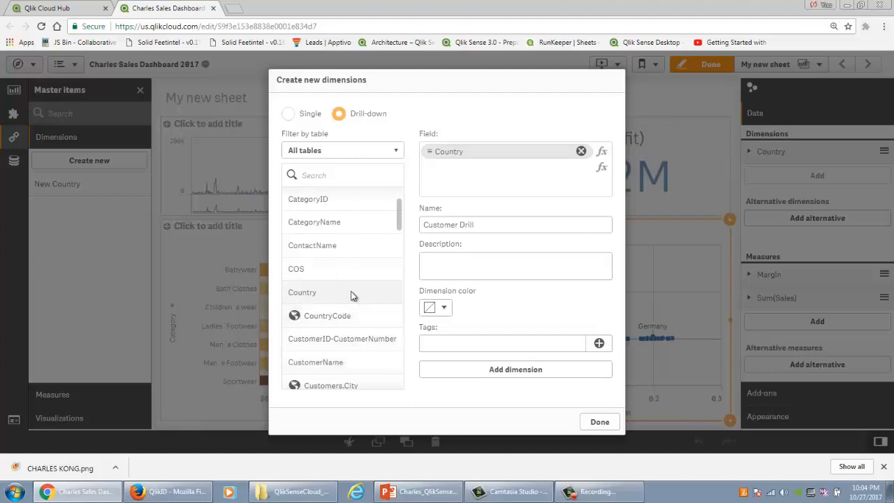
click(347, 385)
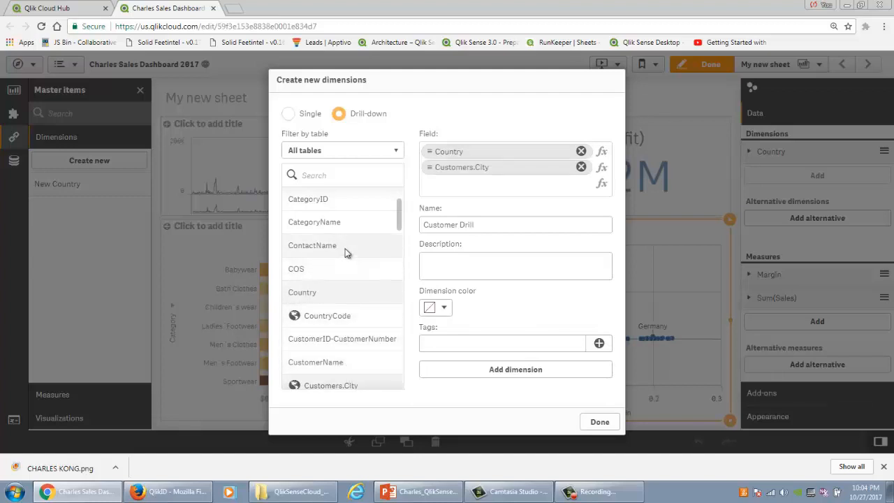
click(342, 222)
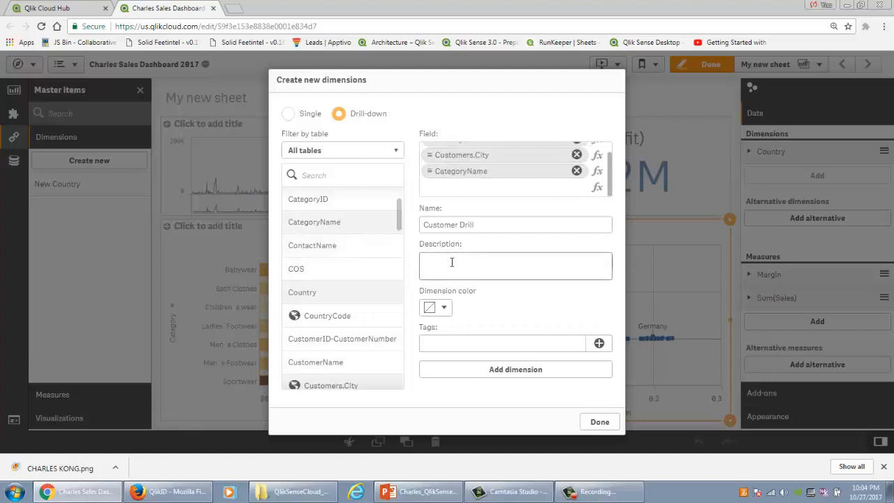
click(533, 377)
click(599, 421)
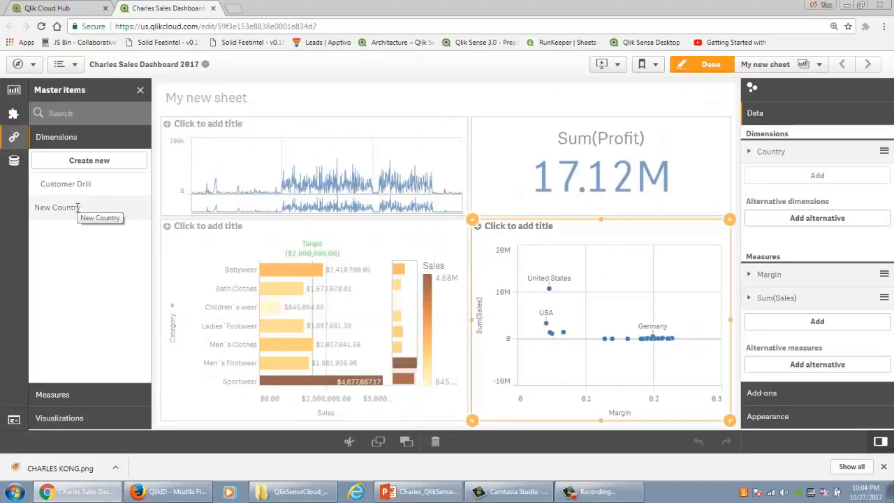
Step: Try New Country as the scatter plot's dimension in place of Country, and replace it with Customer Drill
drag(77, 207, 572, 320)
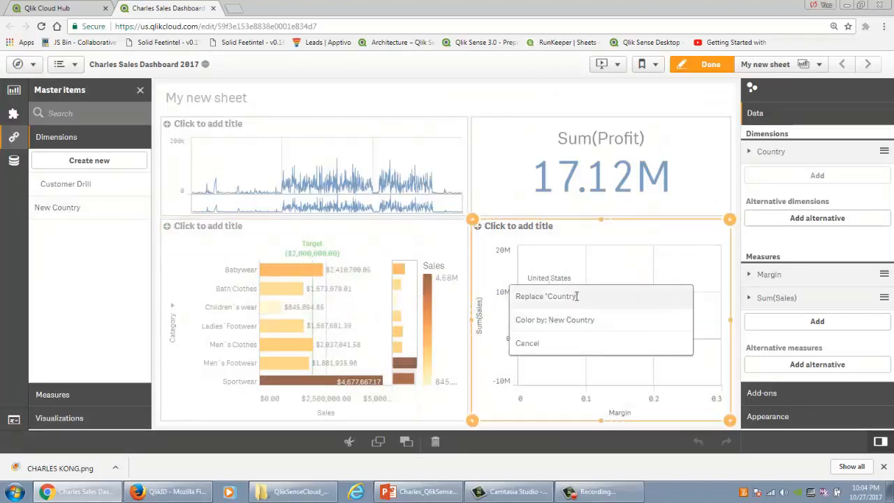
click(576, 296)
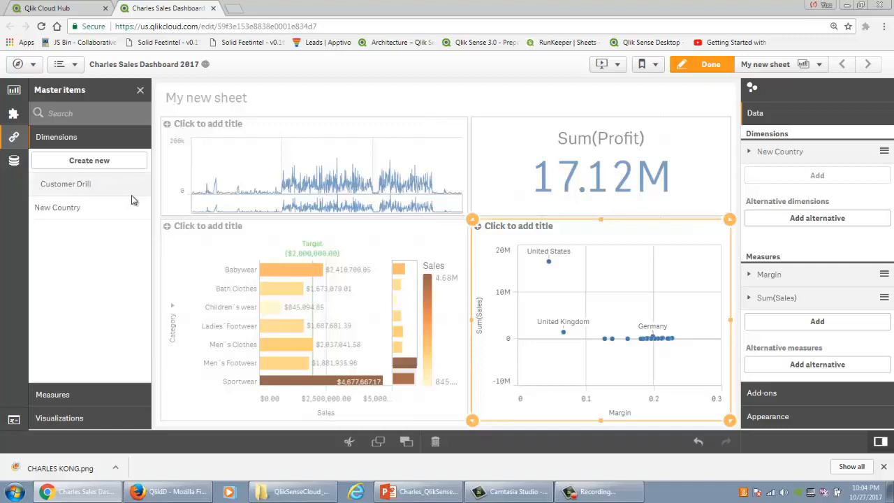
drag(132, 199, 574, 311)
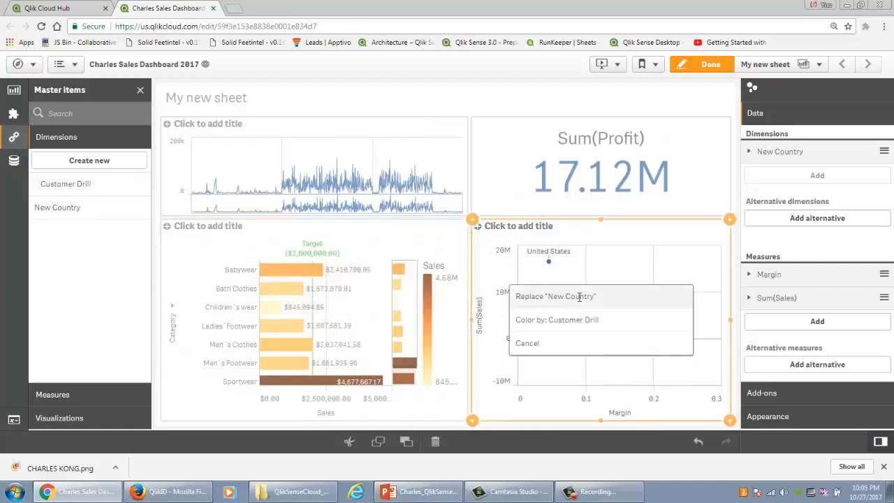
click(579, 297)
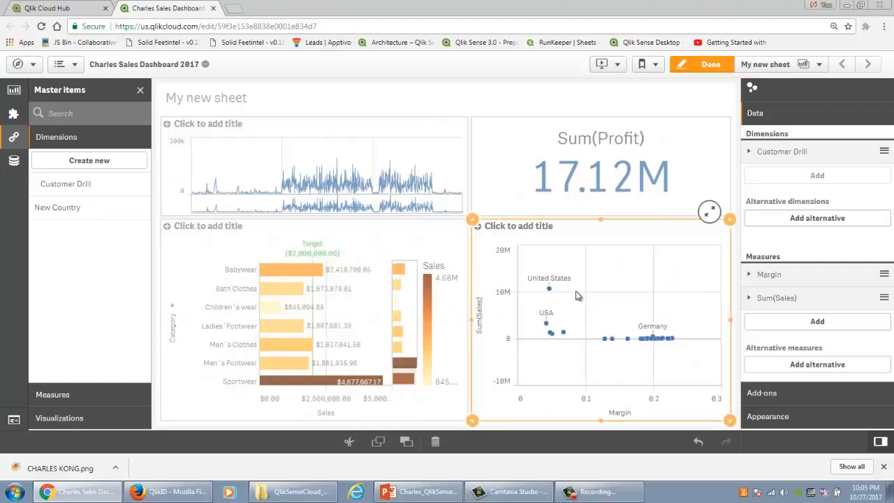
Step: Finish editing and test the scatter plot's drill-down by selecting United States and its city Portland
click(701, 64)
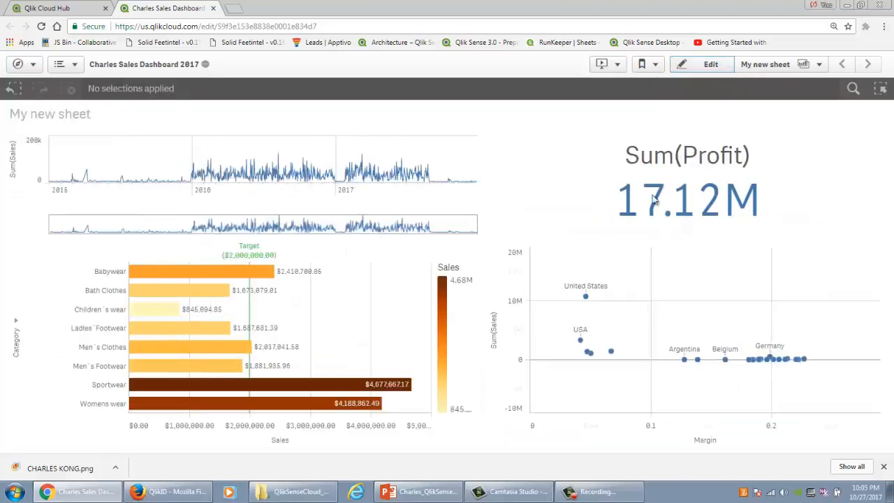
click(595, 285)
click(868, 227)
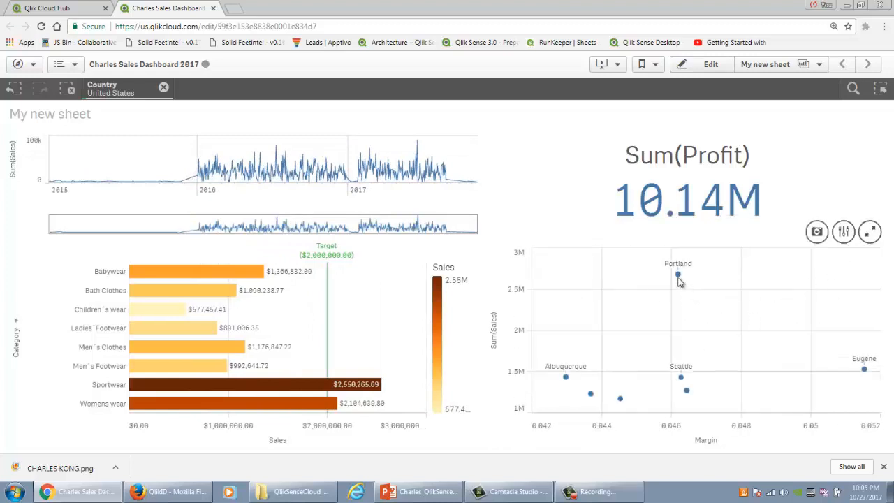
click(678, 274)
click(868, 228)
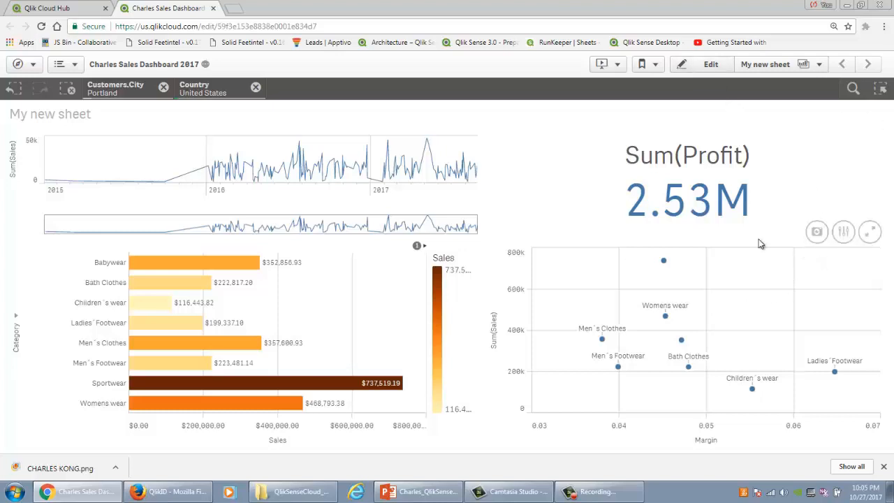
Step: Clear the Country and Customers.City selections and resume editing the sheet
click(256, 87)
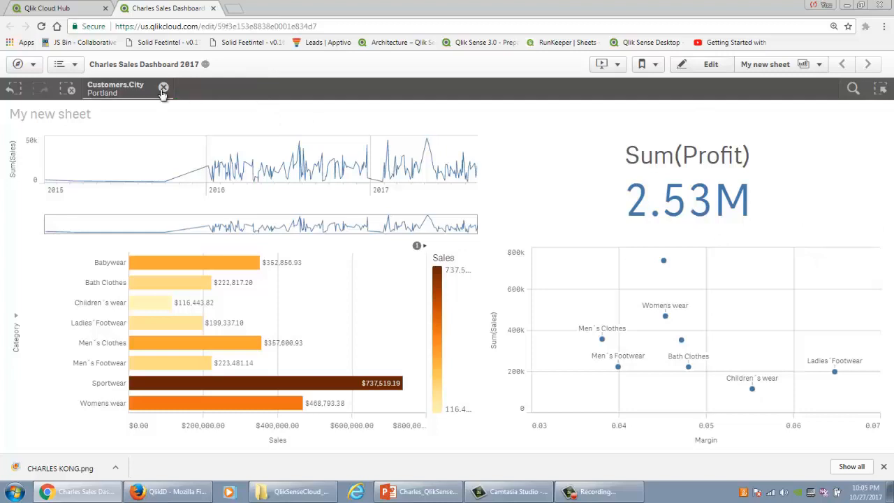
click(163, 88)
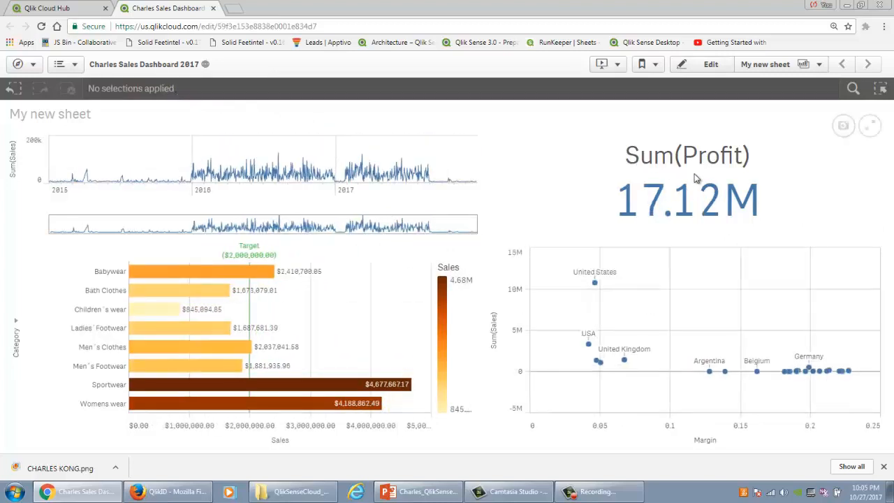
click(711, 65)
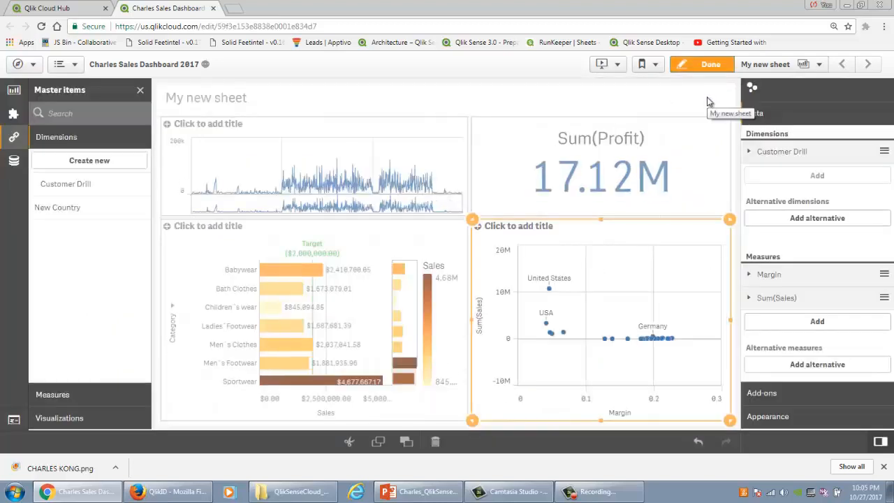
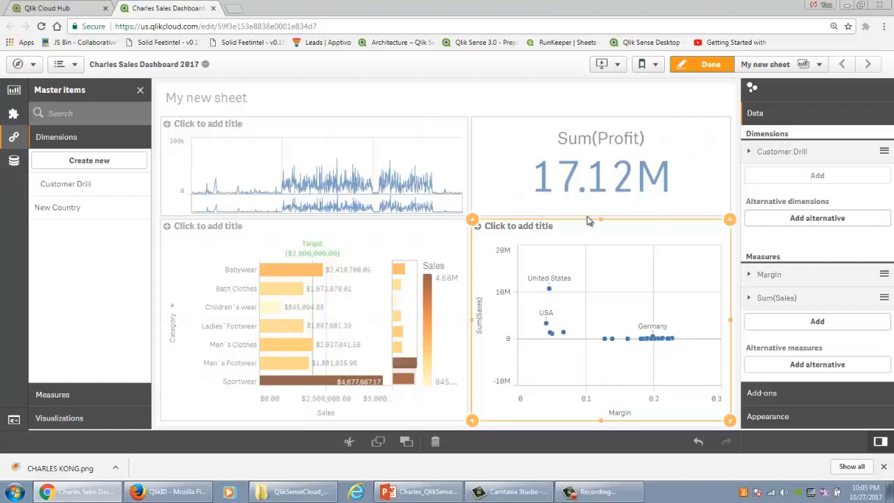
Step: Replace Customer Drill with the OrderID field as the scatter plot's dimension, and finish editing the sheet
click(9, 166)
scroll(119, 257, down, 3)
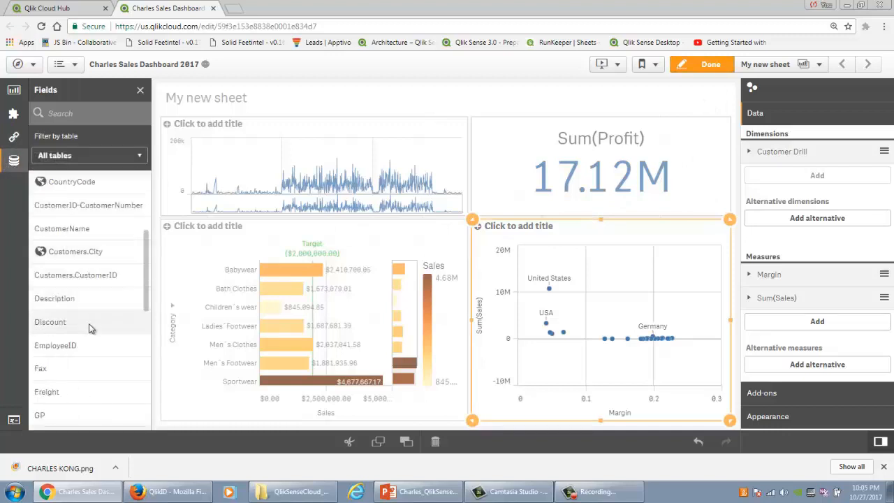
scroll(92, 309, down, 1)
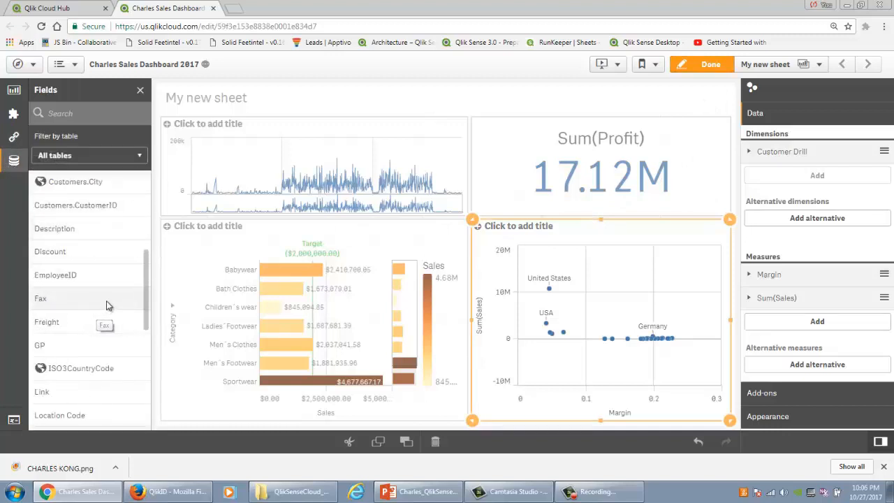
scroll(107, 305, down, 3)
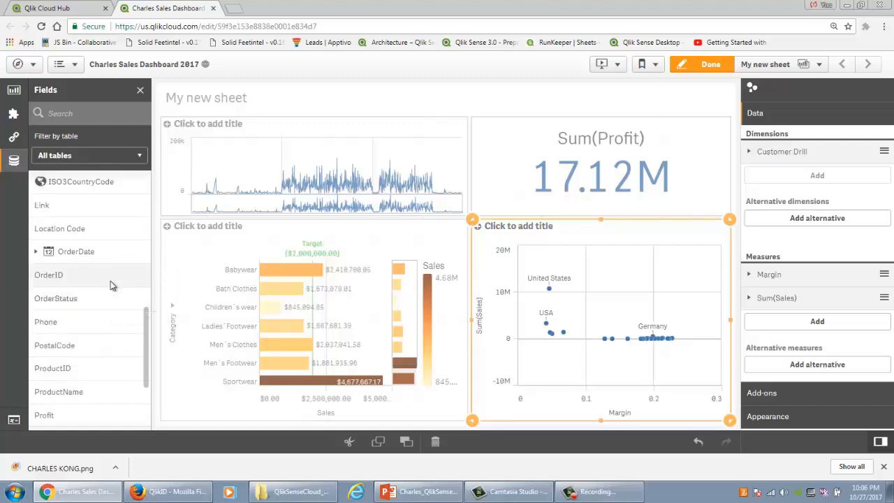
drag(111, 285, 607, 293)
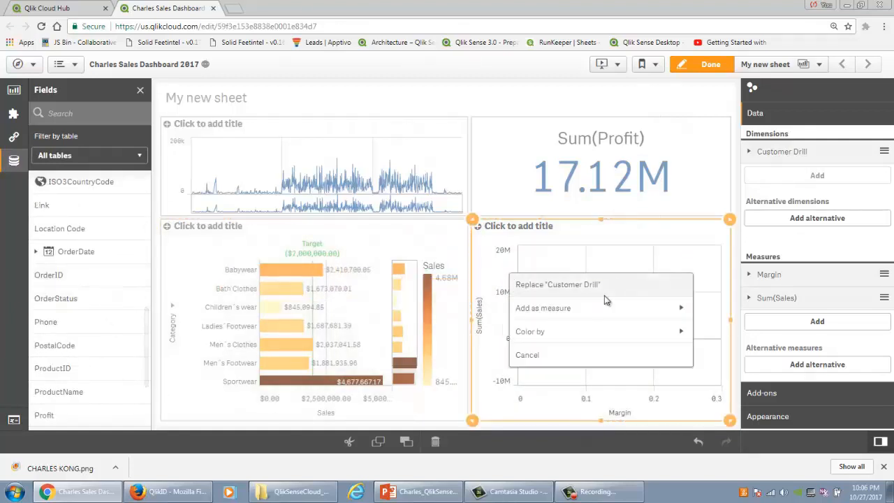
click(609, 285)
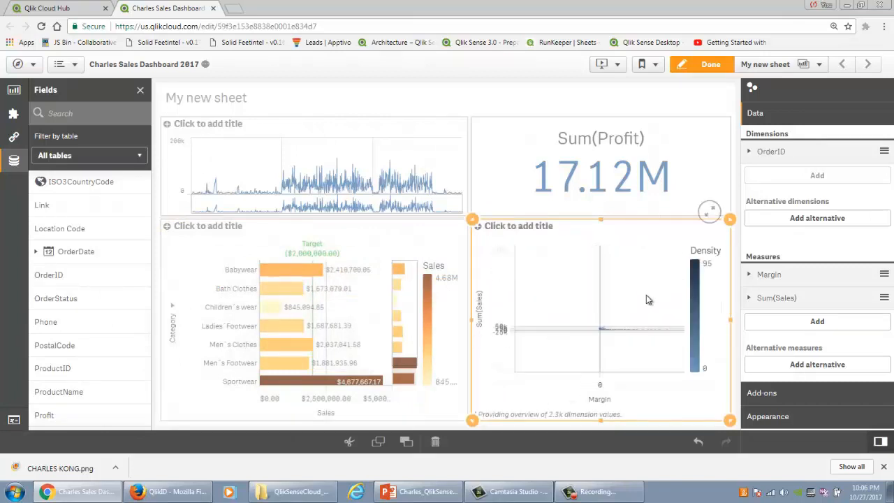
click(709, 64)
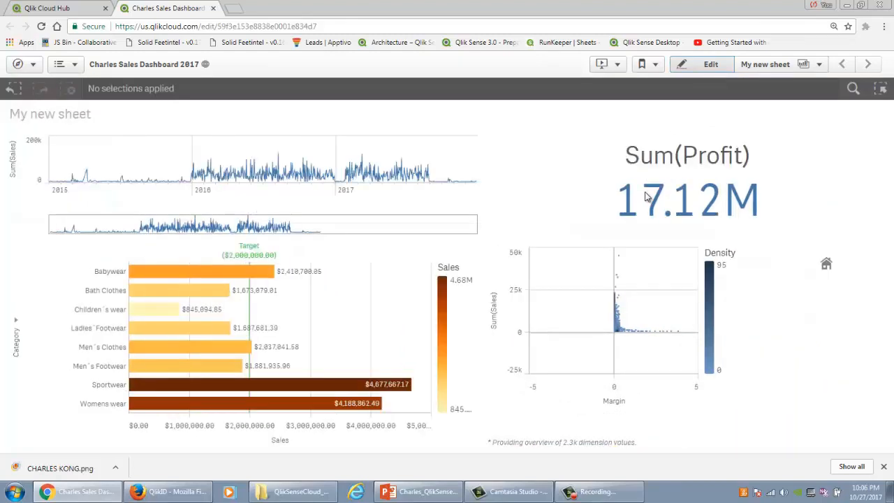
Step: Enlarge the scatter plot and lasso-select the cluster of low-sales orders with margins between about 0.05 and 0.3
click(865, 233)
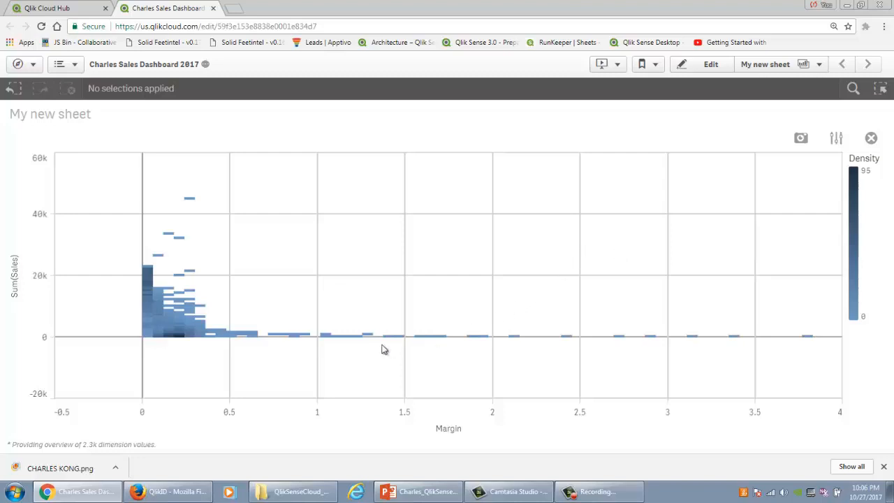
click(208, 315)
click(771, 114)
mouse_move(193, 351)
mouse_down()
mouse_move(186, 331)
mouse_move(174, 345)
mouse_move(180, 329)
mouse_move(199, 327)
mouse_up()
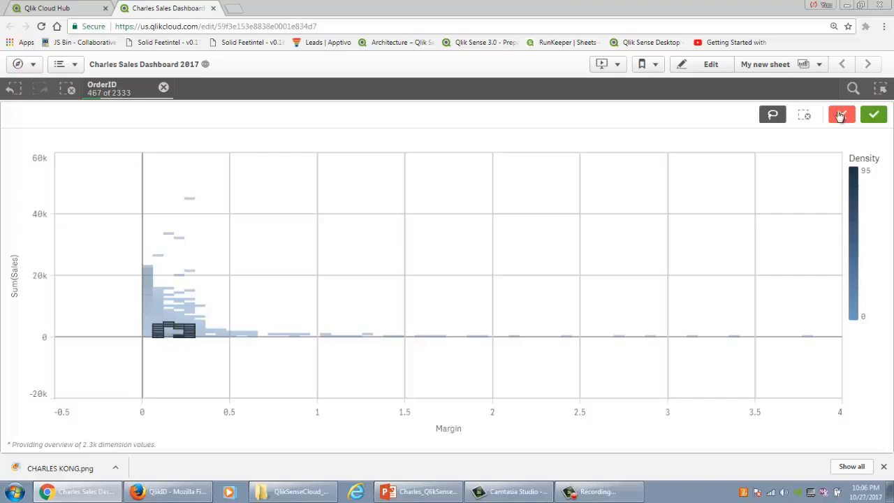
click(873, 114)
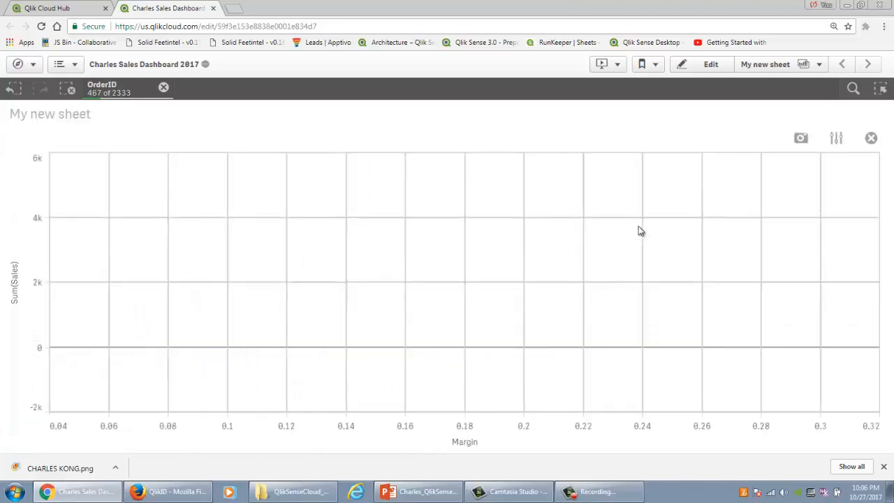
Step: Narrow the lasso selection to the dense column of orders near 0.12 margin, and clear the OrderID selection back on the full sheet
click(677, 209)
click(775, 117)
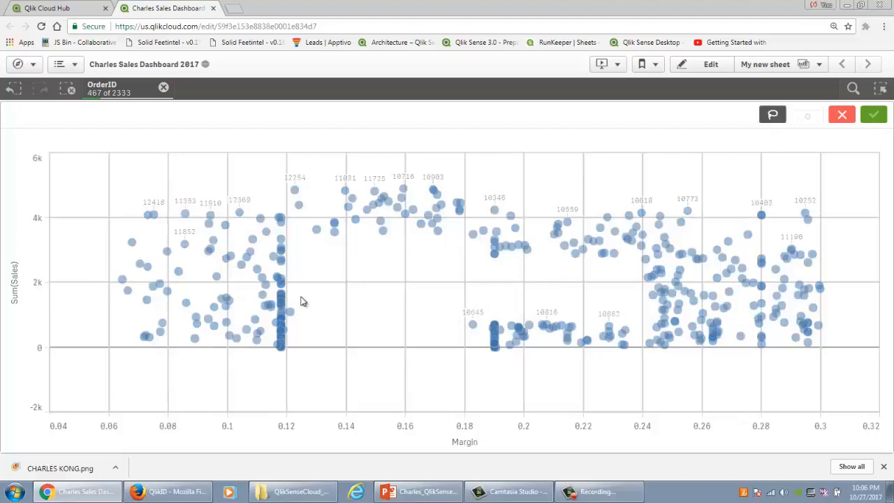
mouse_move(287, 289)
mouse_down()
mouse_move(265, 286)
mouse_move(279, 365)
mouse_move(287, 289)
mouse_up()
click(875, 116)
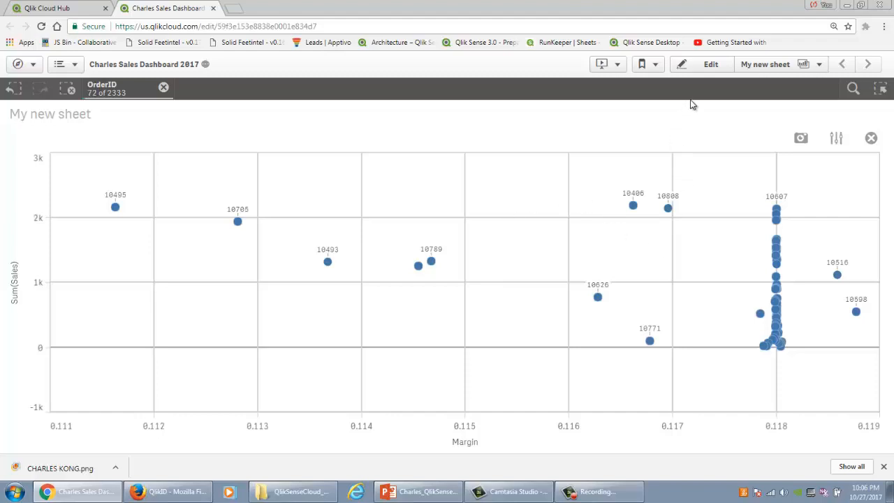
click(871, 138)
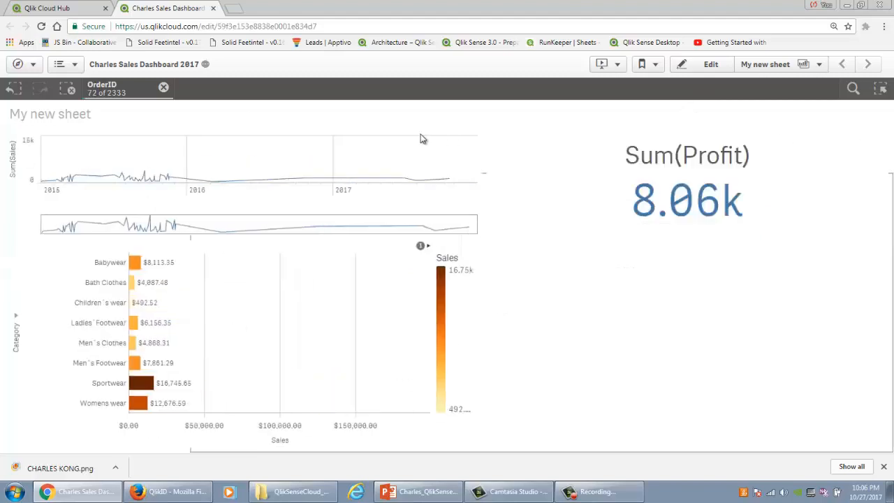
click(163, 87)
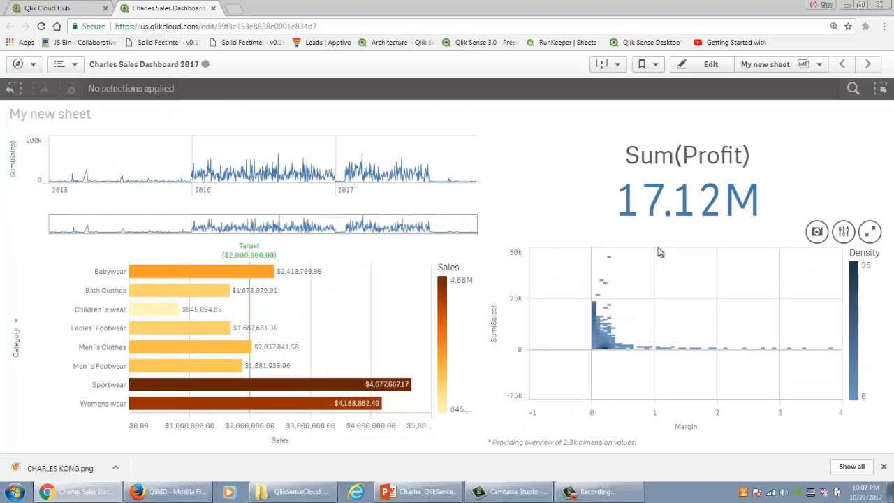
Step: Close the dashboard, publish the 2017 sales dashboard app from the hub, and show the shared apps in My stream
click(215, 8)
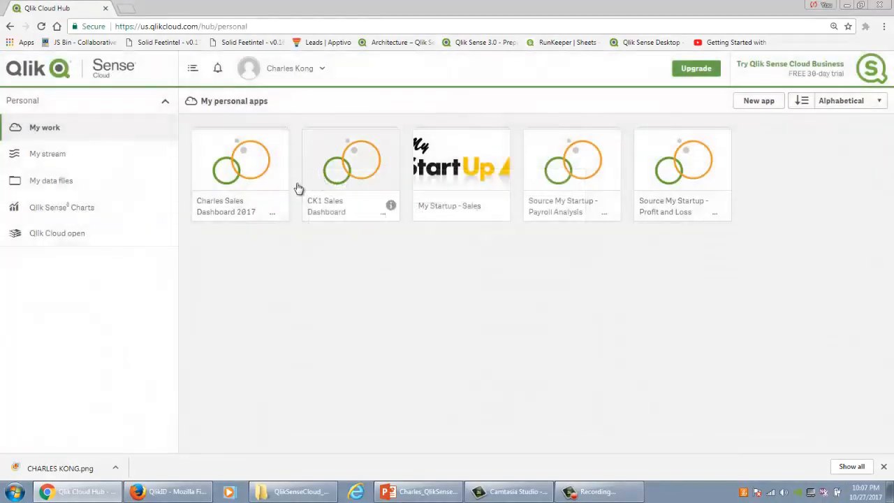
right_click(240, 165)
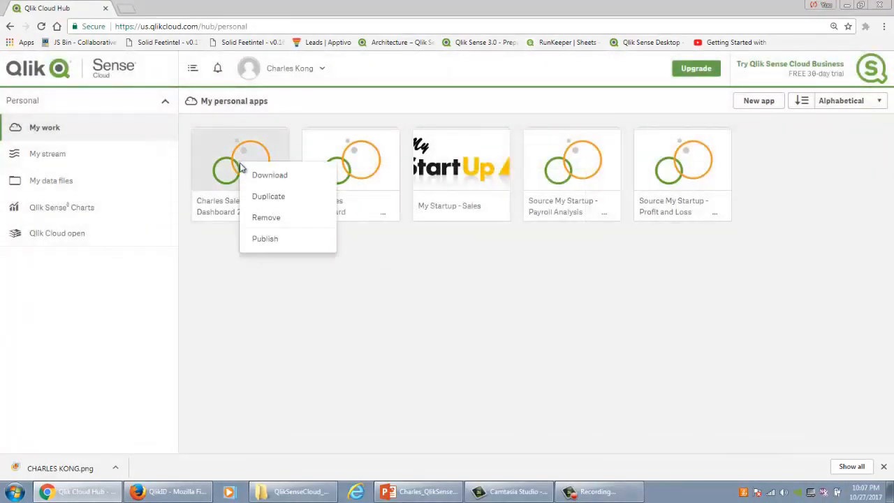
click(262, 240)
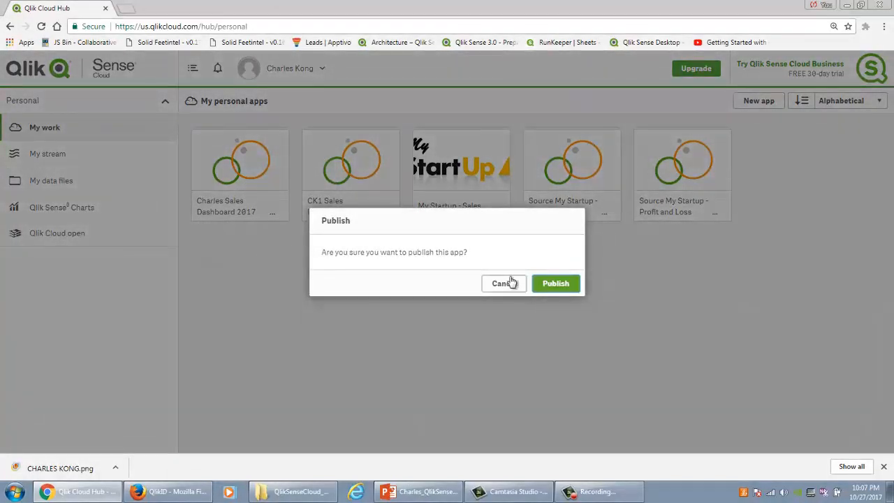
click(552, 286)
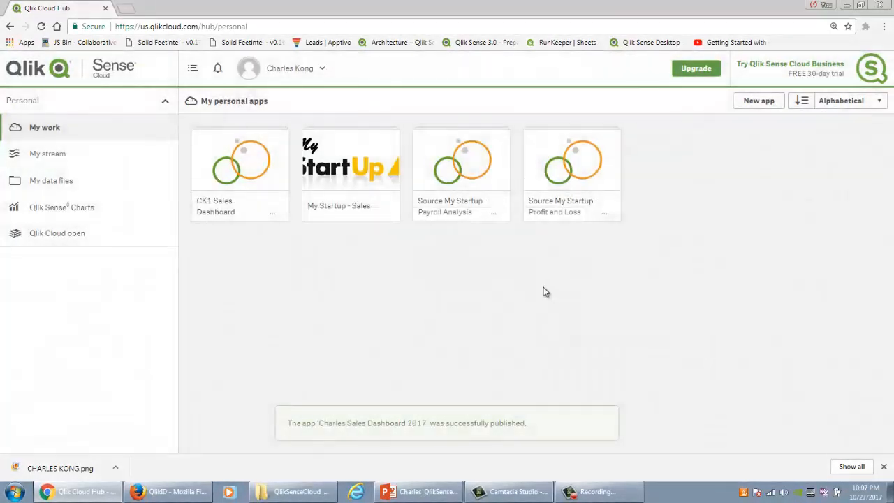
click(98, 155)
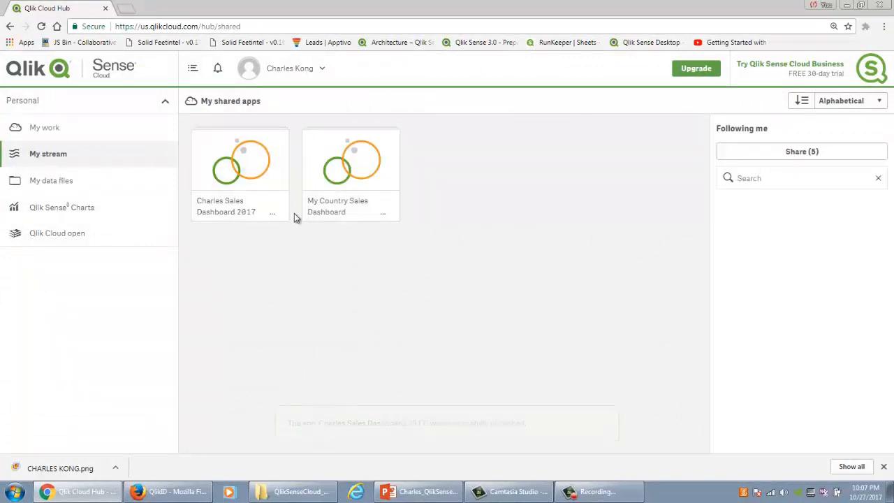
click(167, 491)
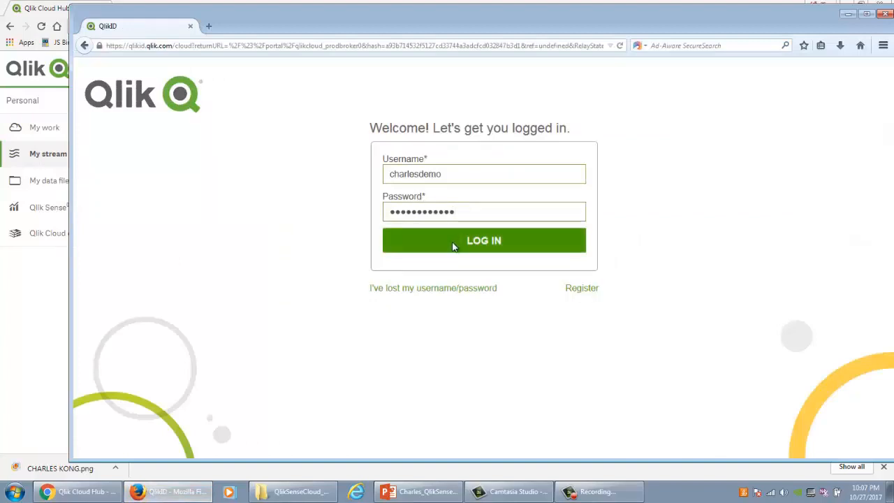
click(28, 313)
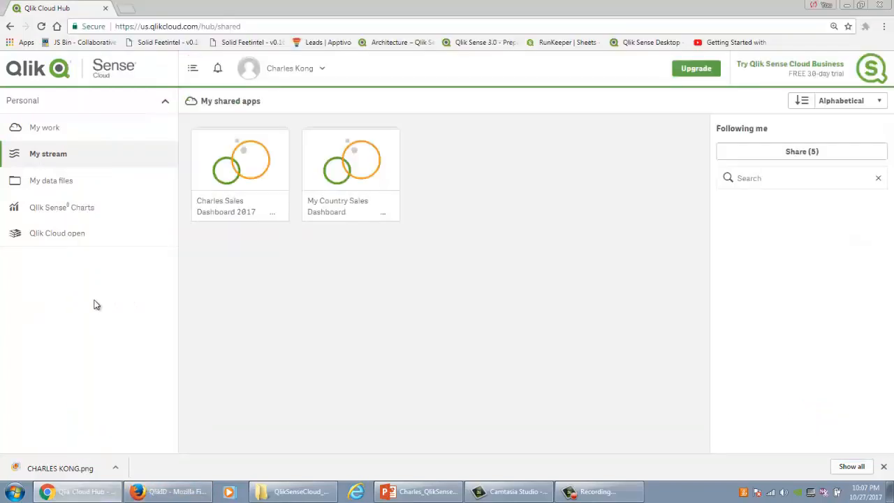
click(370, 184)
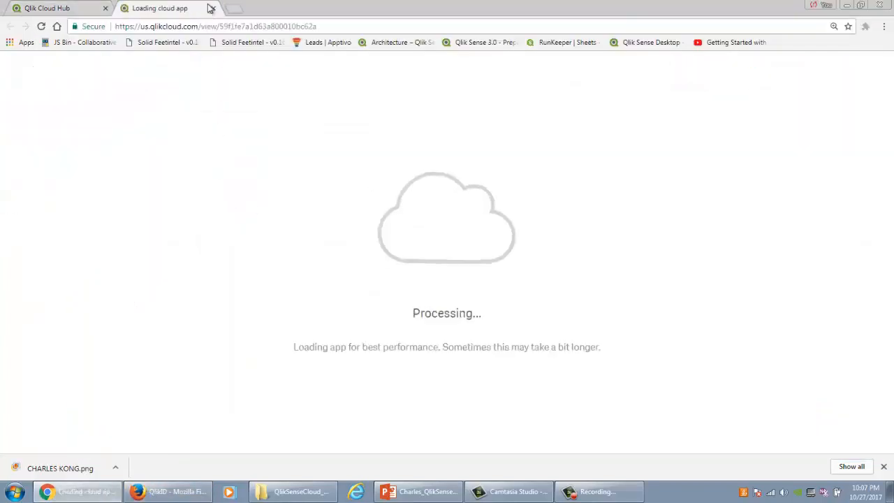
click(212, 8)
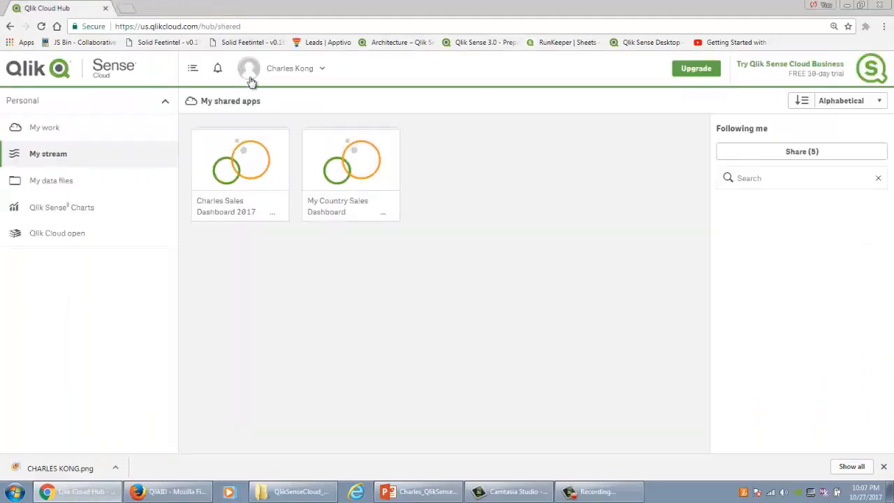
Step: Share the personal stream with the demo user by entering that account's e-mail address
click(817, 158)
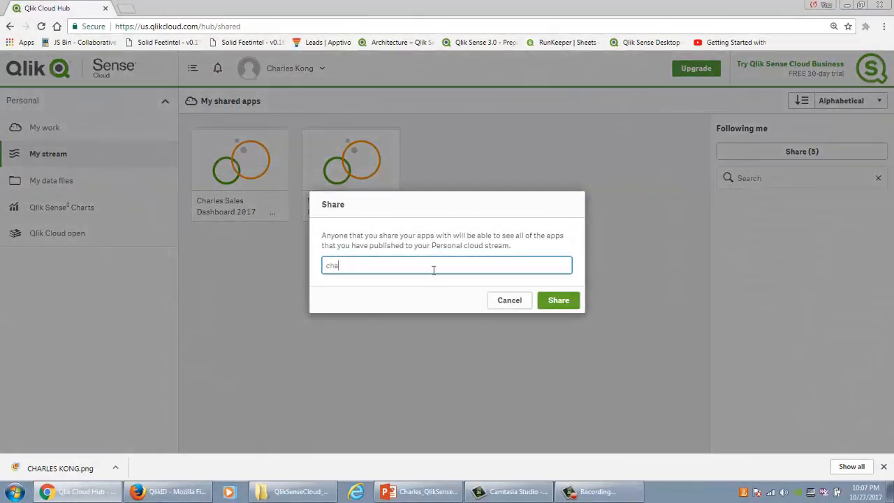
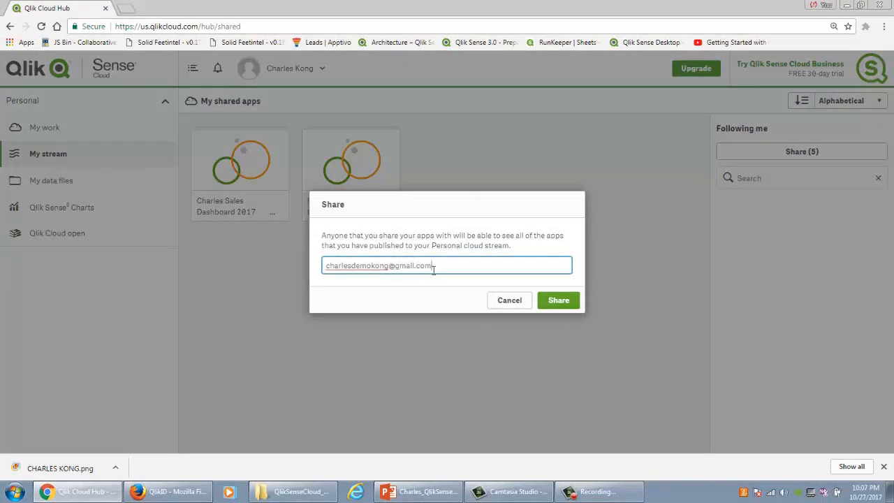
key(Return)
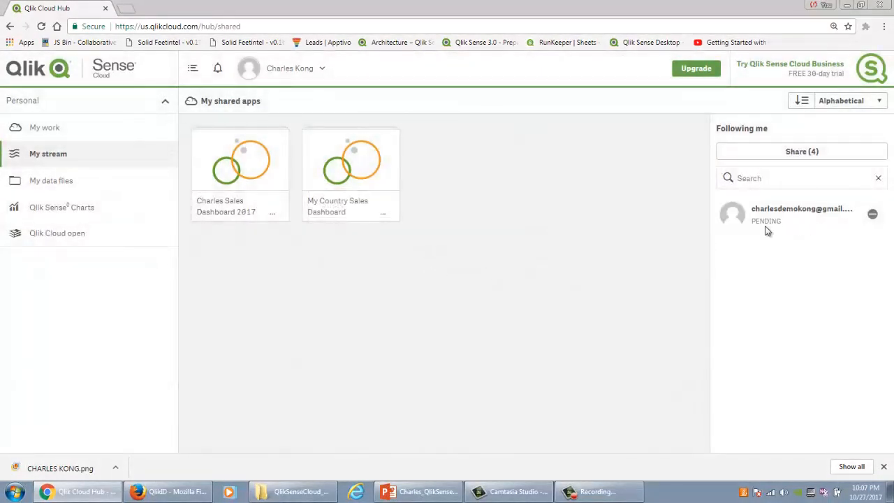
Step: Switch to Firefox, log in with the prefilled demo account, and accept the invitation to the shared stream
click(167, 491)
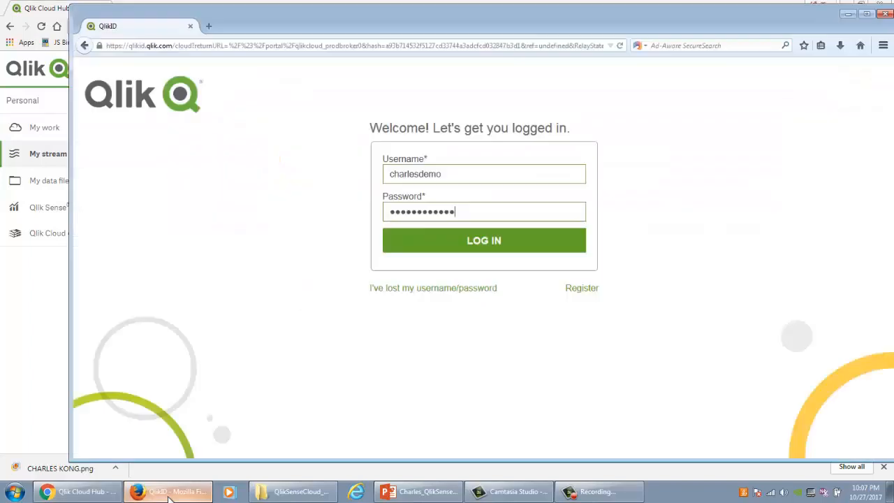
click(439, 249)
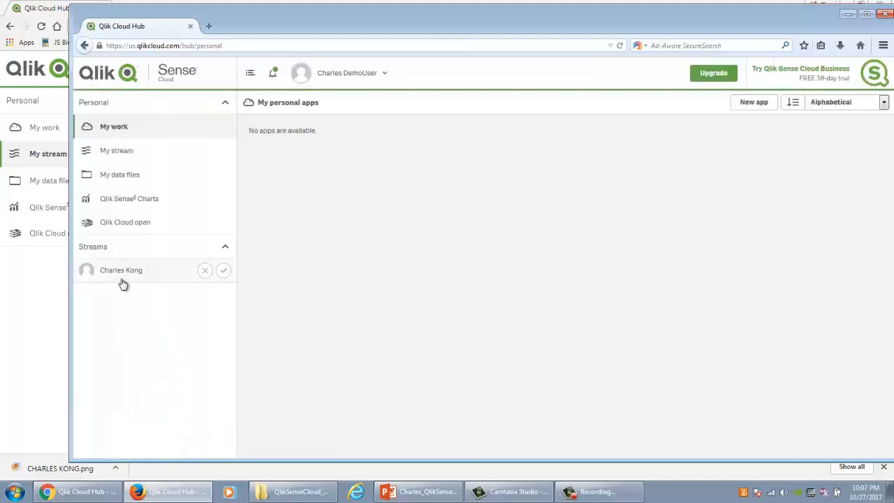
click(222, 271)
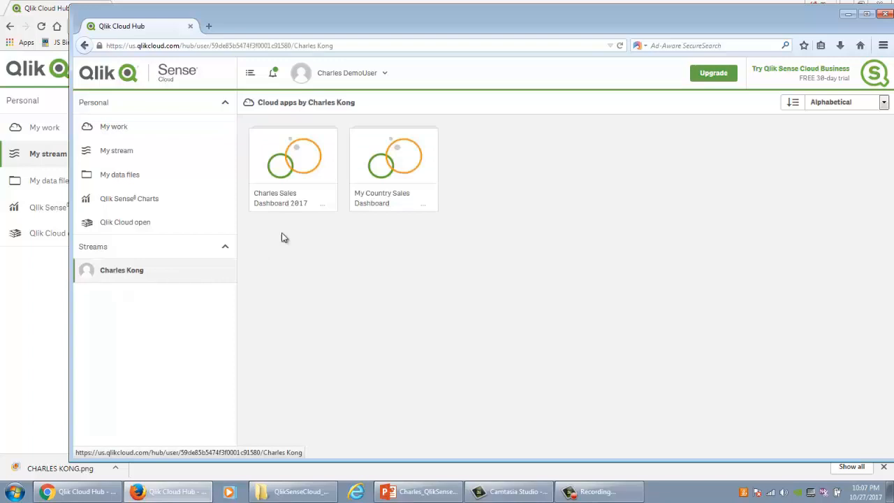
Step: Open My Country Sales Dashboard from the shared stream in a maximized window and show its sheet My new sheet
click(389, 180)
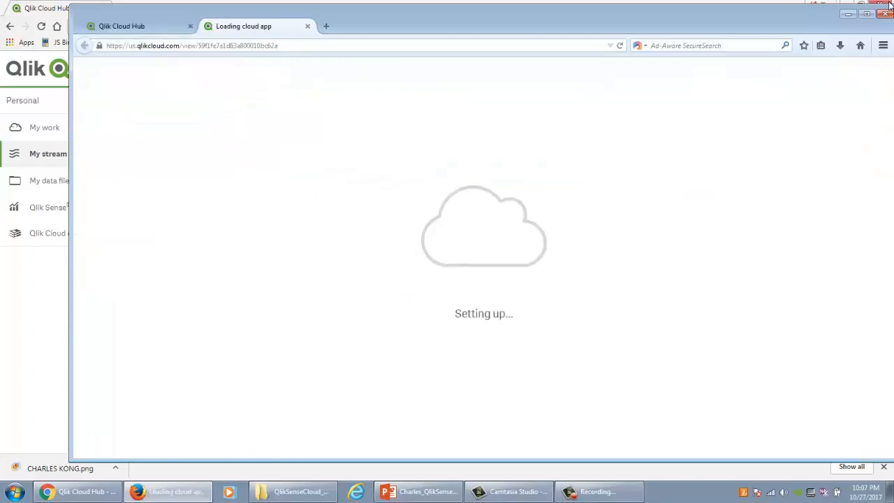
click(866, 13)
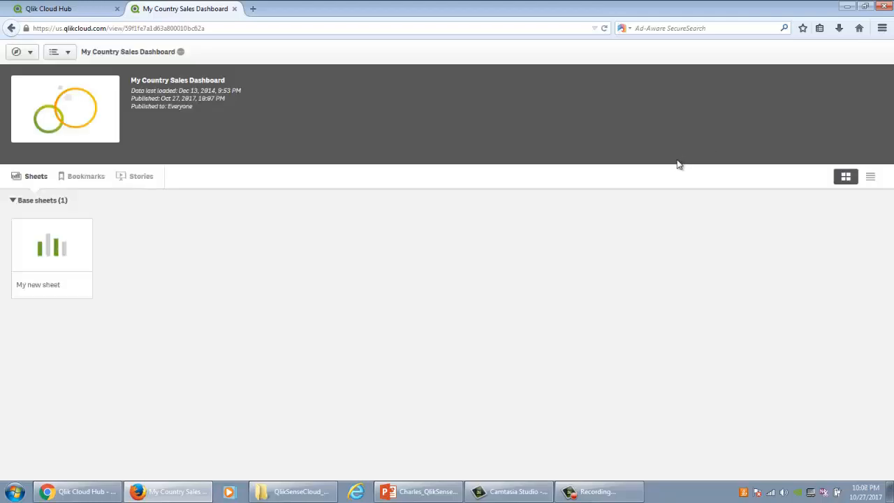
click(56, 240)
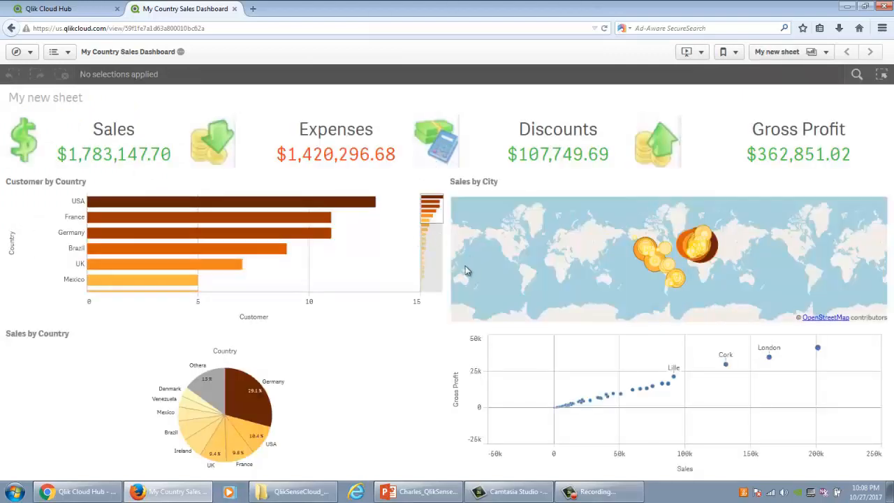
Step: Filter the dashboard to Germany, France and USA using the Customer by Country bar chart
click(292, 234)
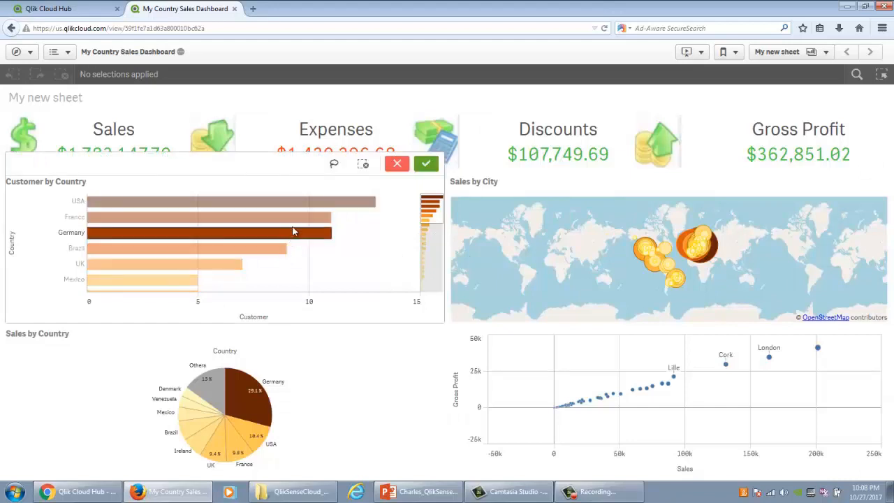
click(306, 217)
click(313, 203)
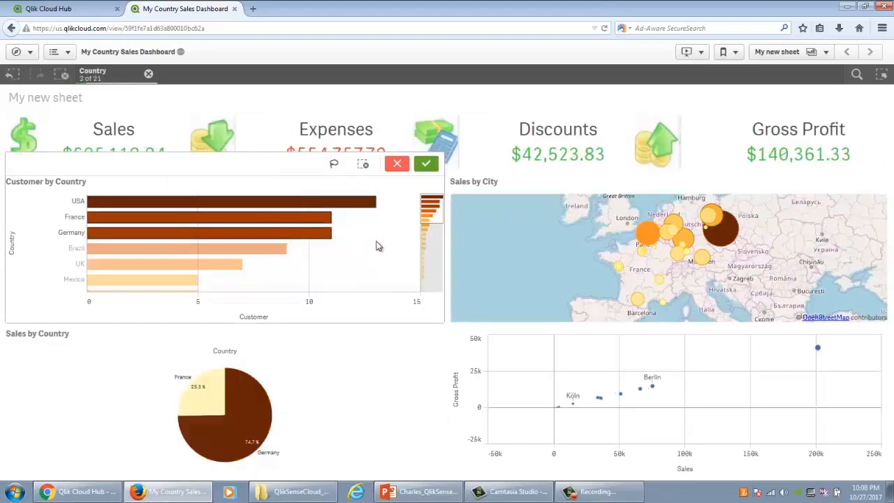
click(426, 165)
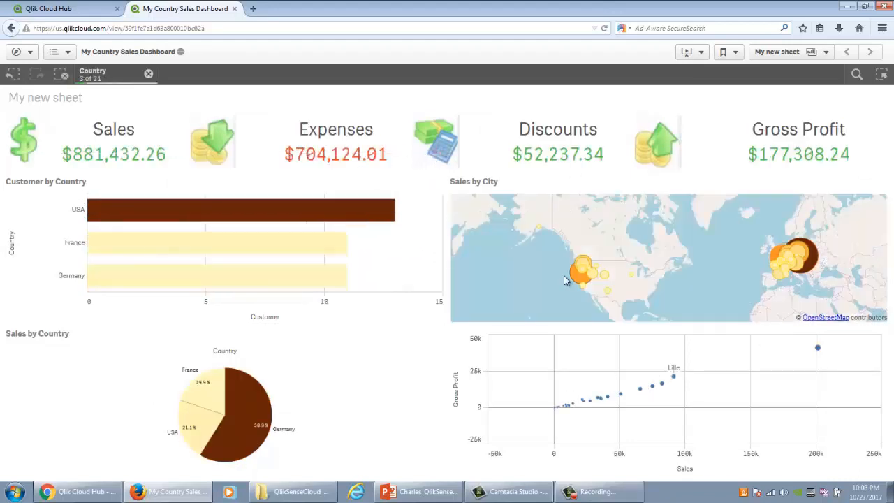
Step: Close the country dashboard and open My new sheet in the shared 2017 sales dashboard app
click(234, 9)
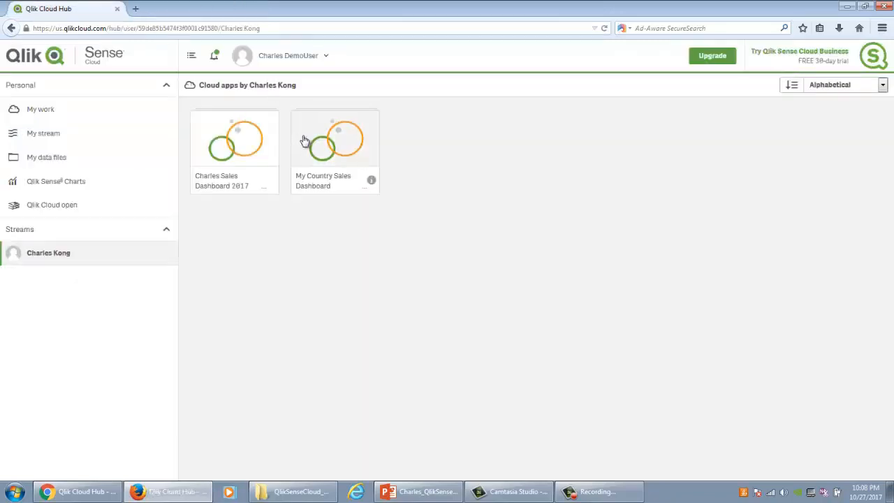
click(246, 144)
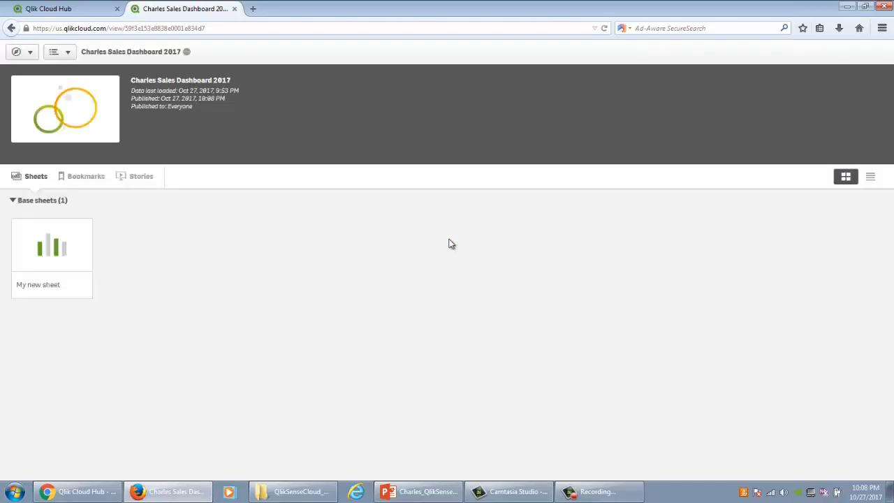
click(62, 250)
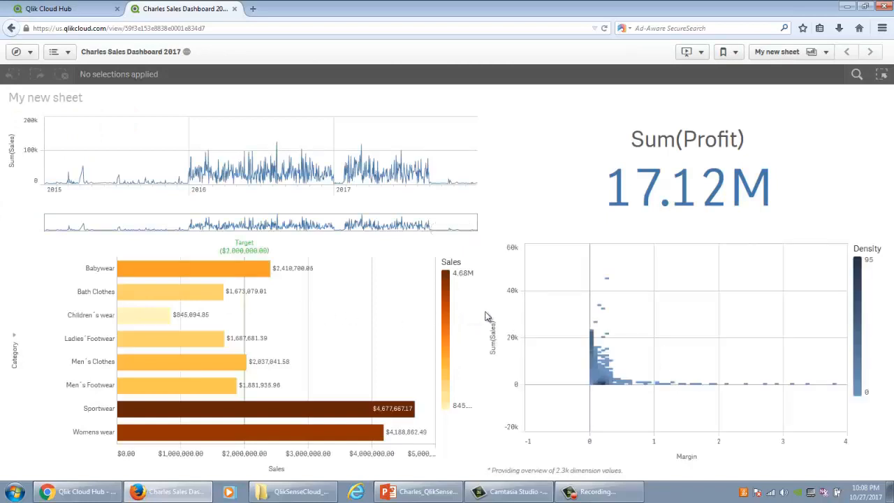
Step: Filter the dashboard to Babywear and Bath Clothes using the category bar chart
click(210, 274)
click(195, 293)
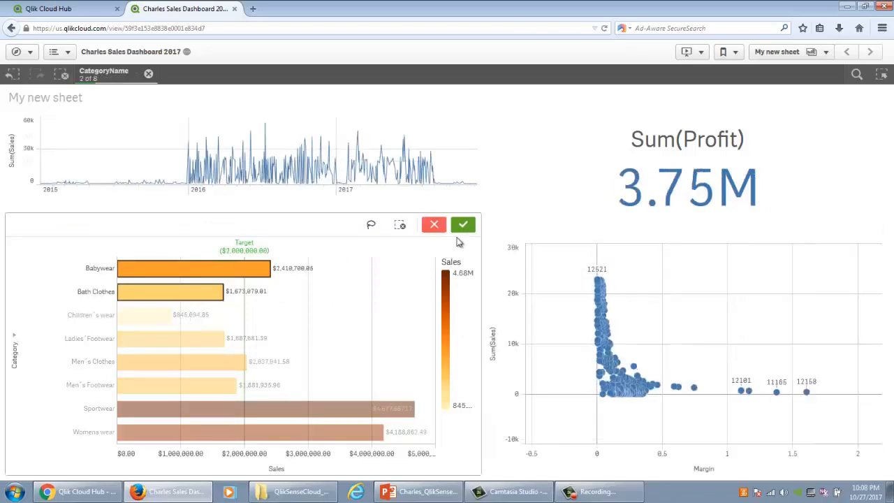
click(464, 227)
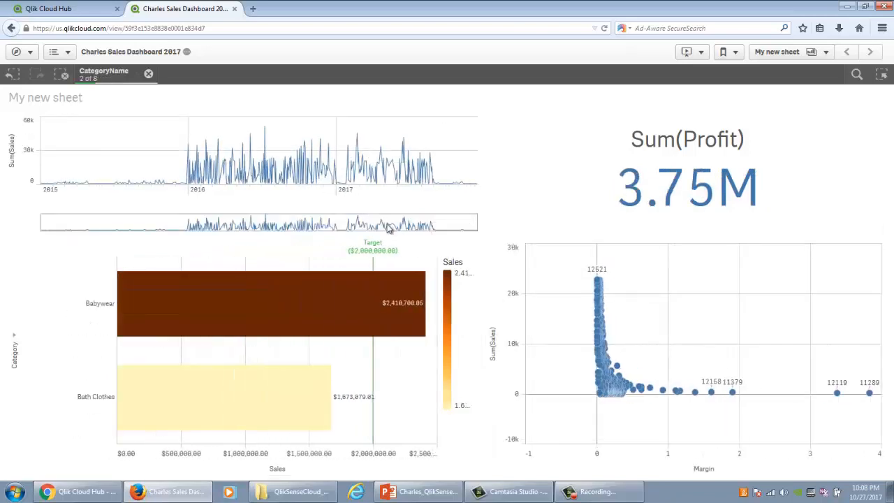
Step: Select the dates around October 2016 in the sales line chart
click(309, 182)
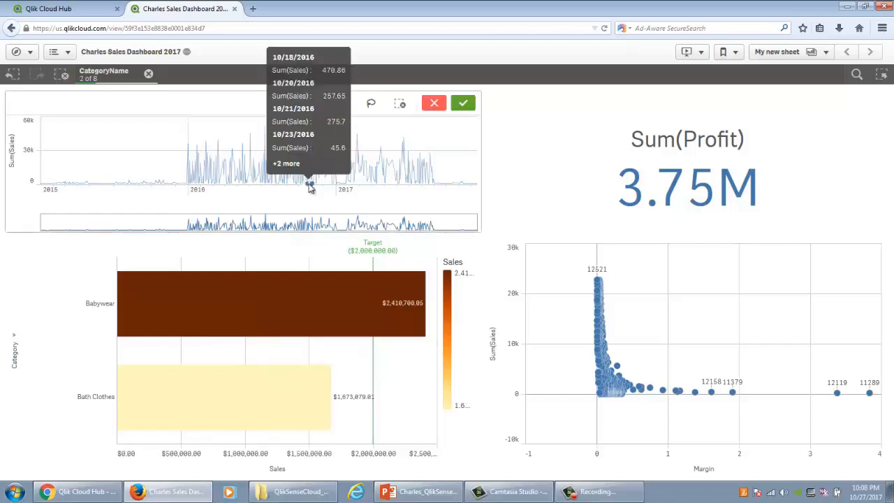